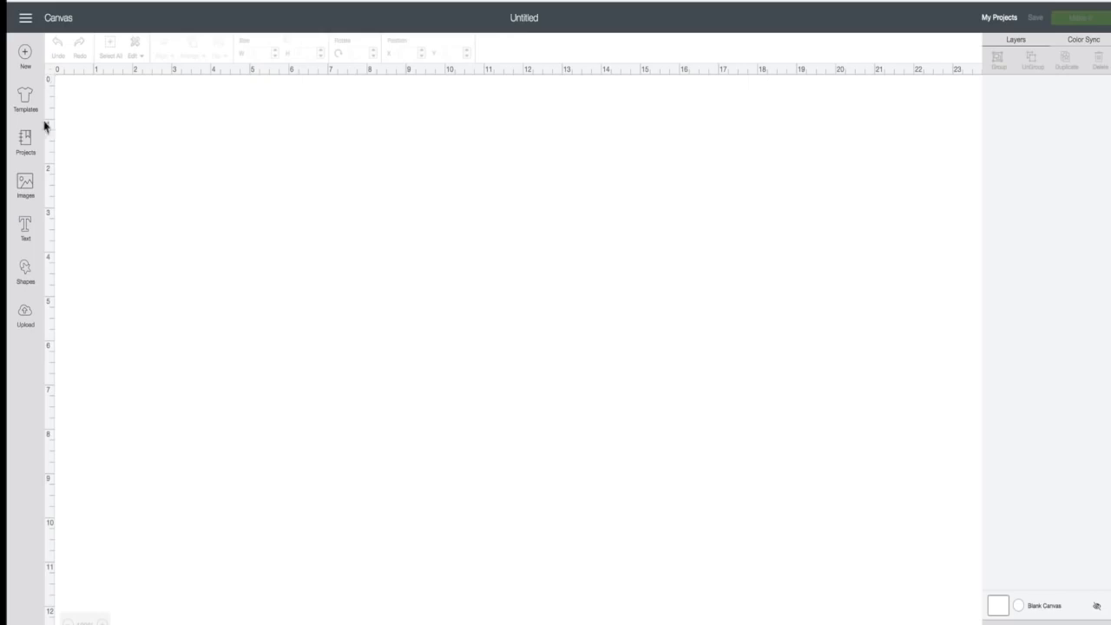
- Add a Cricut Sans text object with the person's full name, then open the font list
click(26, 229)
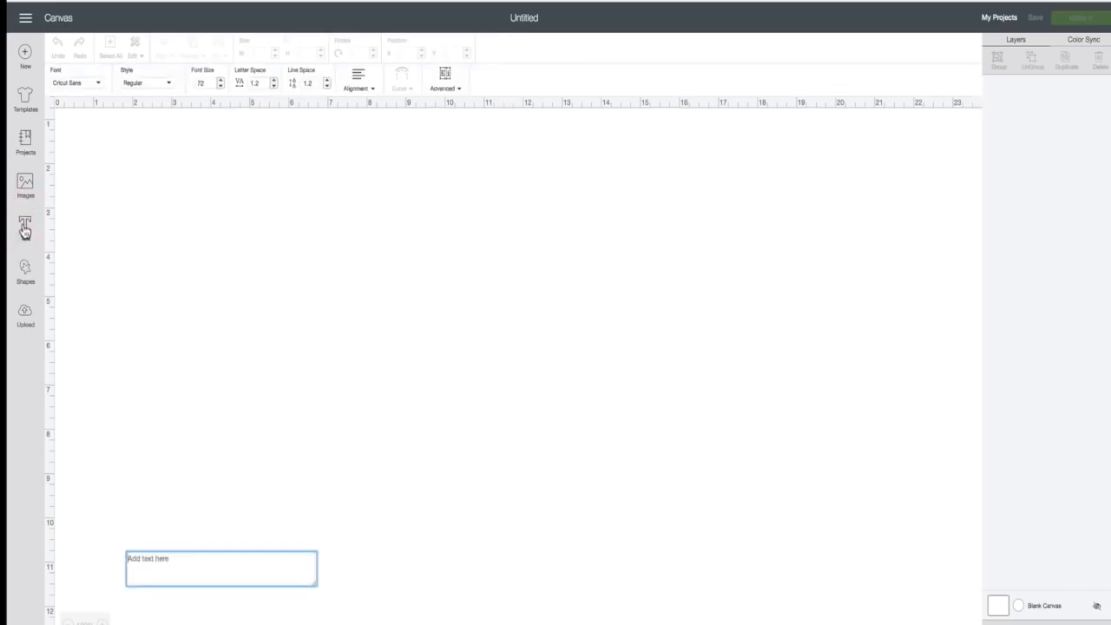
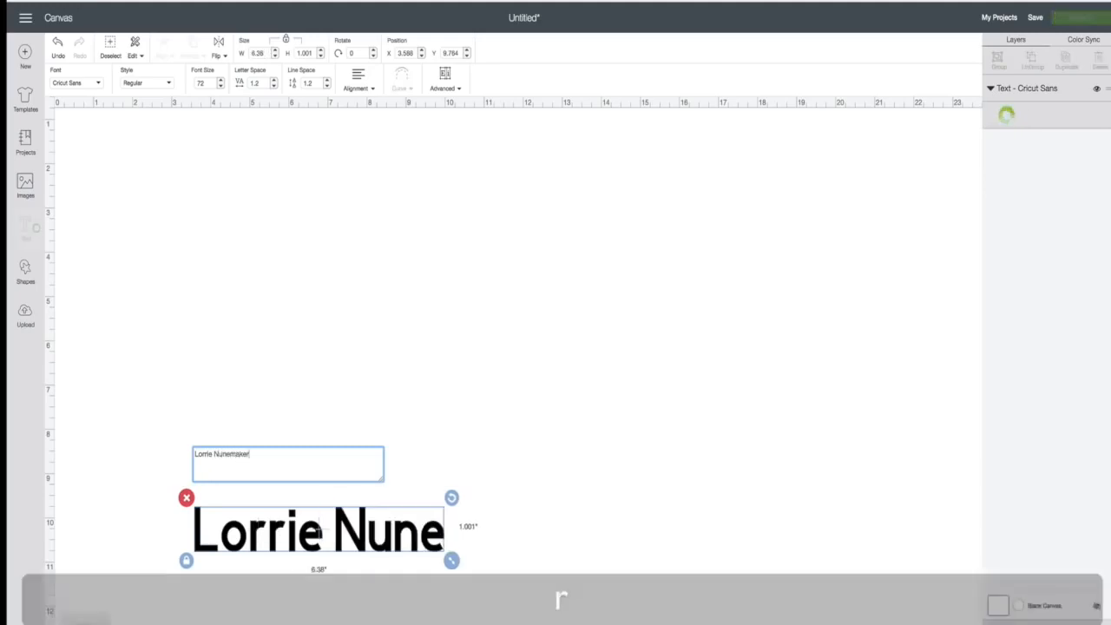
key(Return)
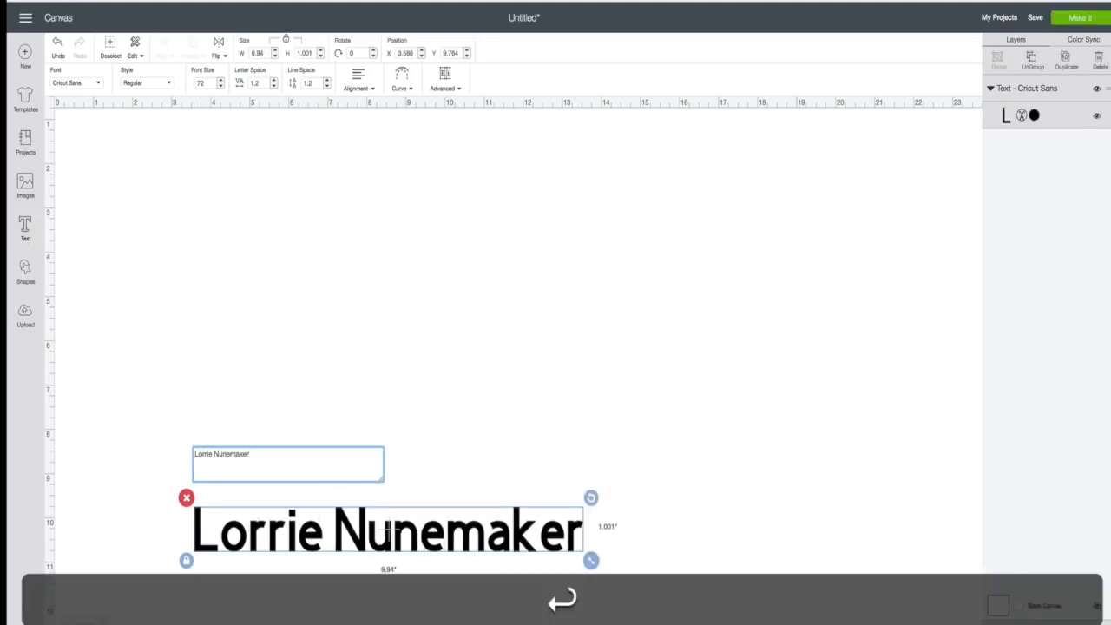
click(276, 529)
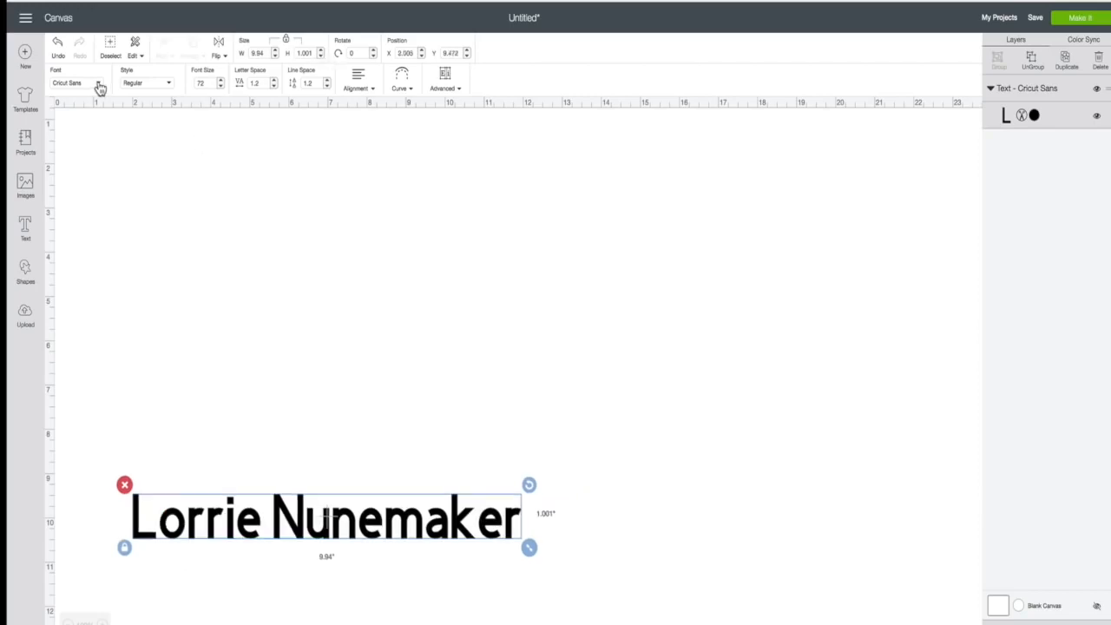
click(100, 87)
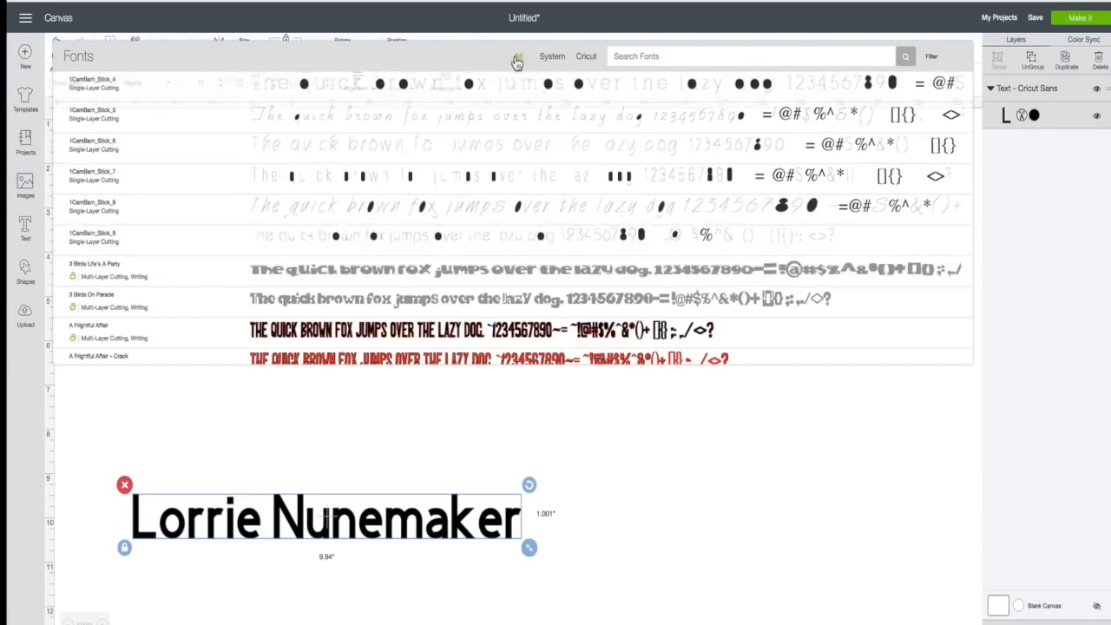
- Browse the font list, try the System filter, then filter to Cricut fonts only
scroll(298, 219, down, 5)
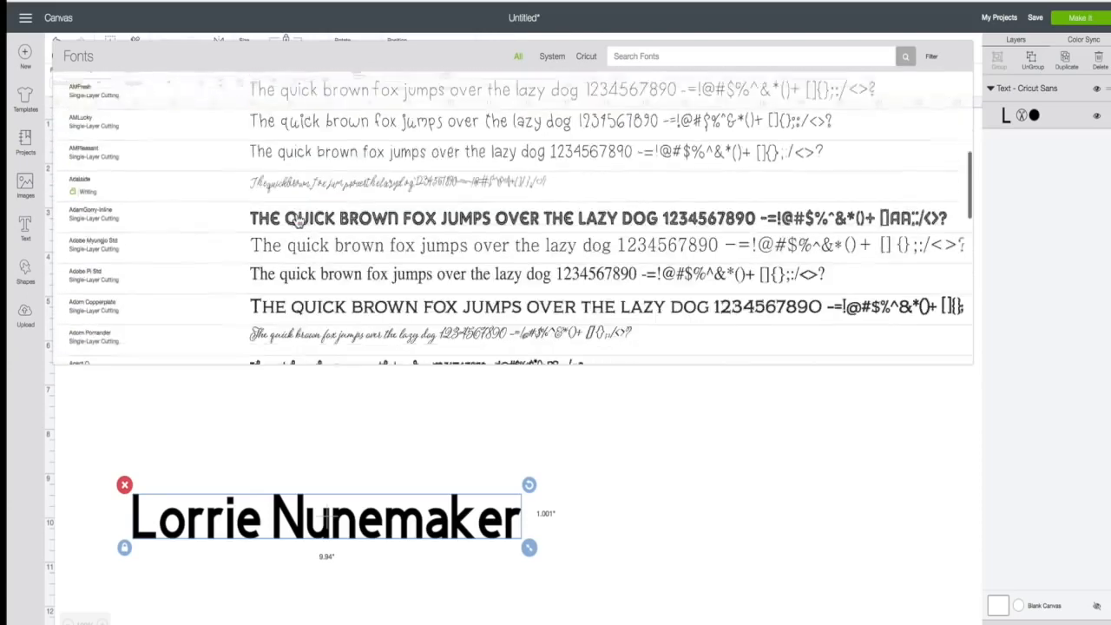
scroll(297, 219, down, 2)
scroll(297, 219, up, 8)
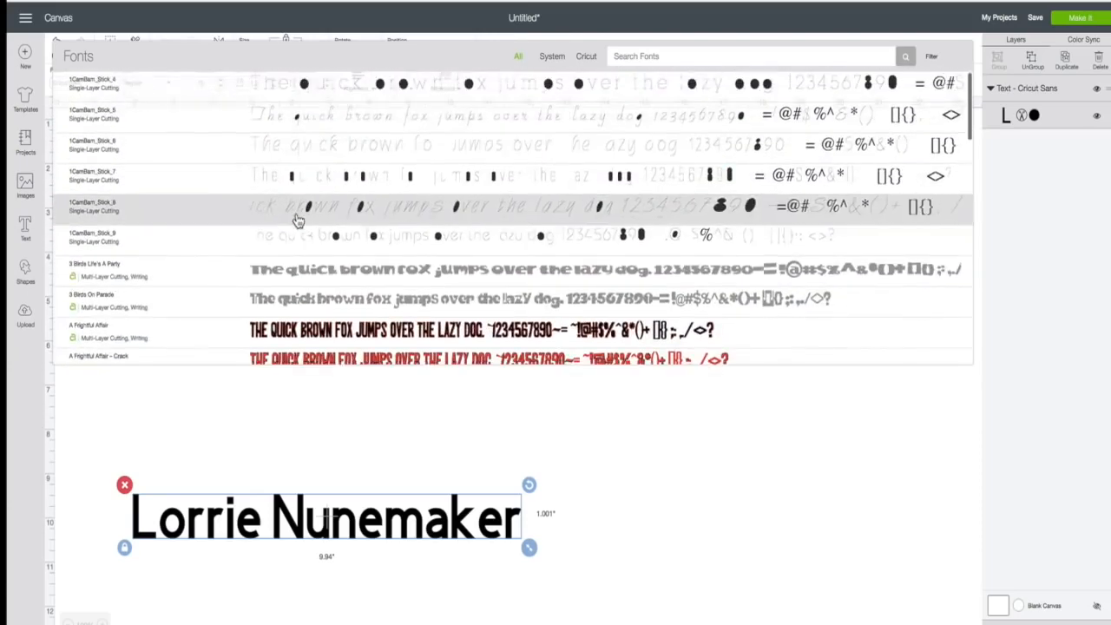
click(551, 58)
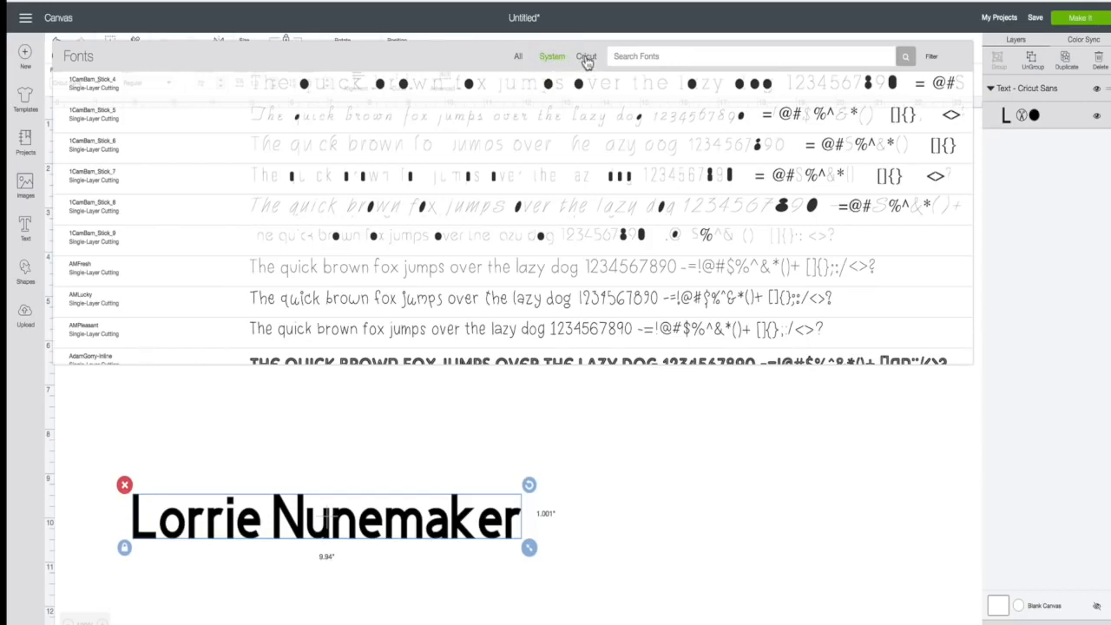
click(587, 59)
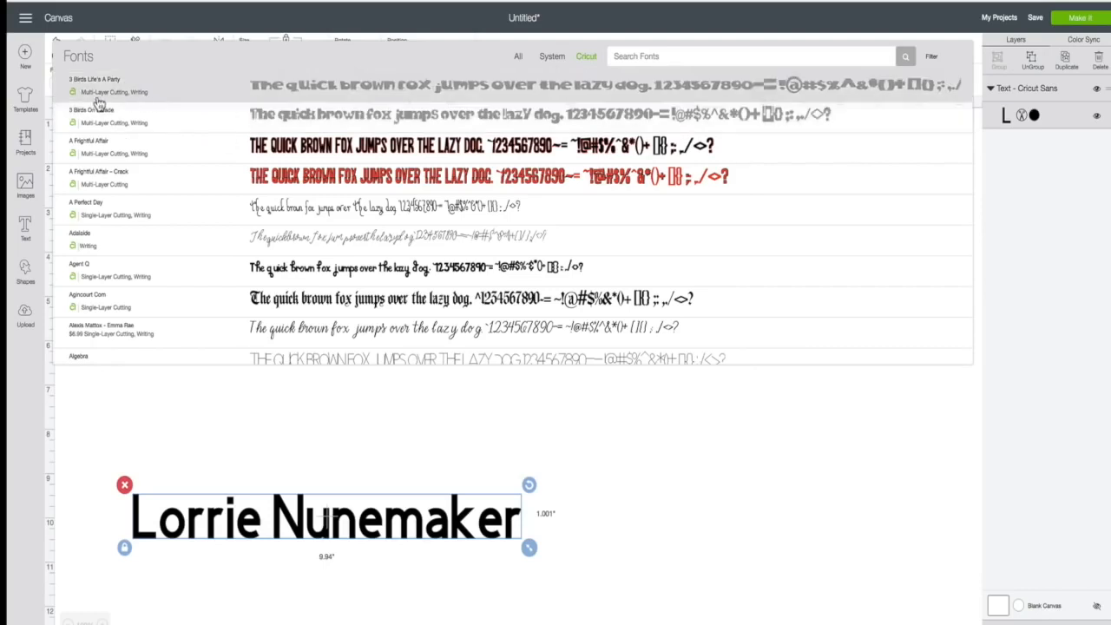
- Scroll through the Cricut font list to browse the available typefaces
scroll(100, 226, down, 2)
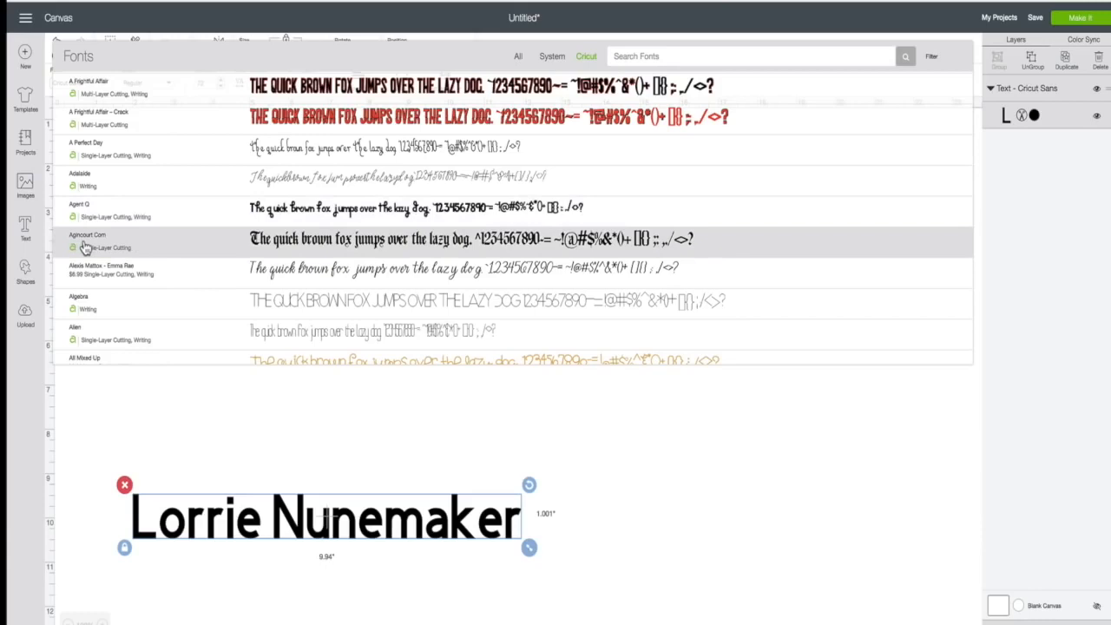
scroll(85, 249, down, 2)
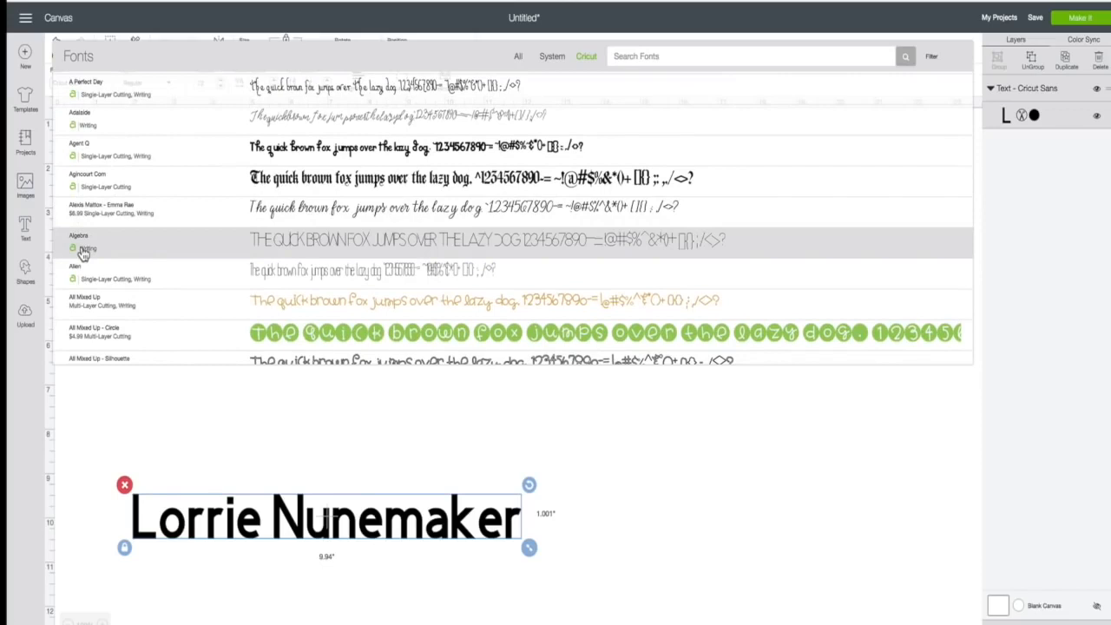
scroll(84, 252, down, 3)
scroll(85, 250, up, 7)
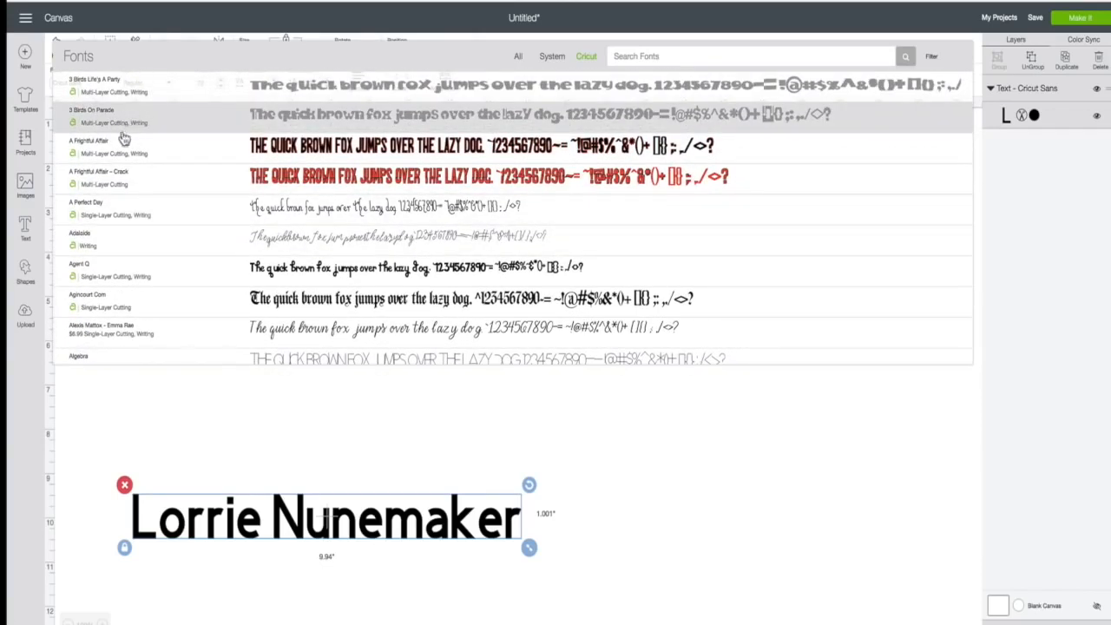
scroll(113, 299, down, 5)
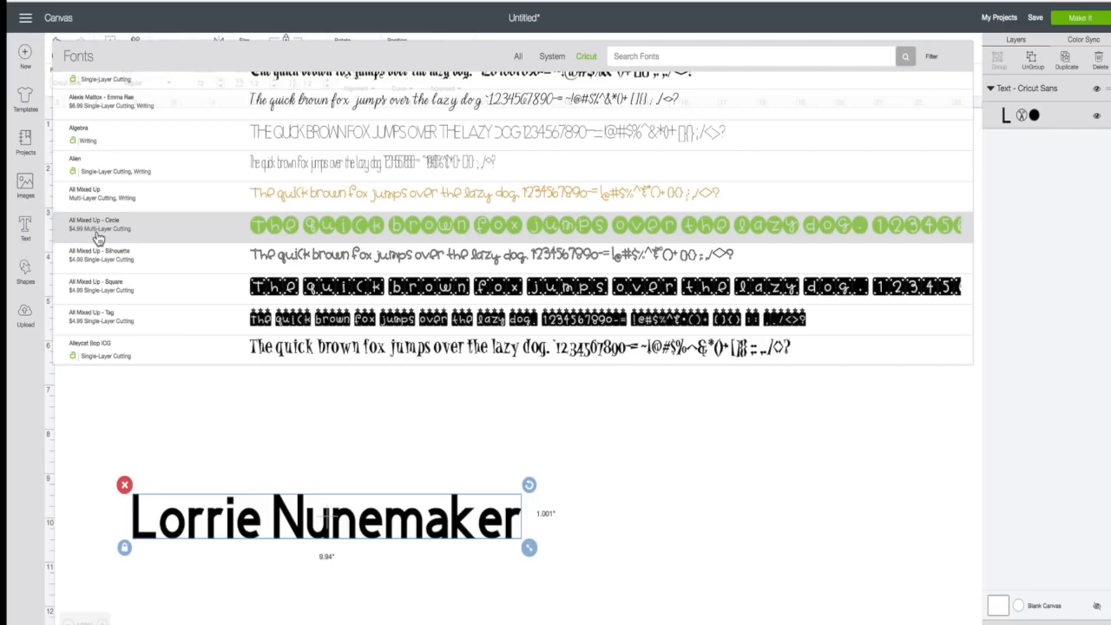
scroll(100, 226, up, 5)
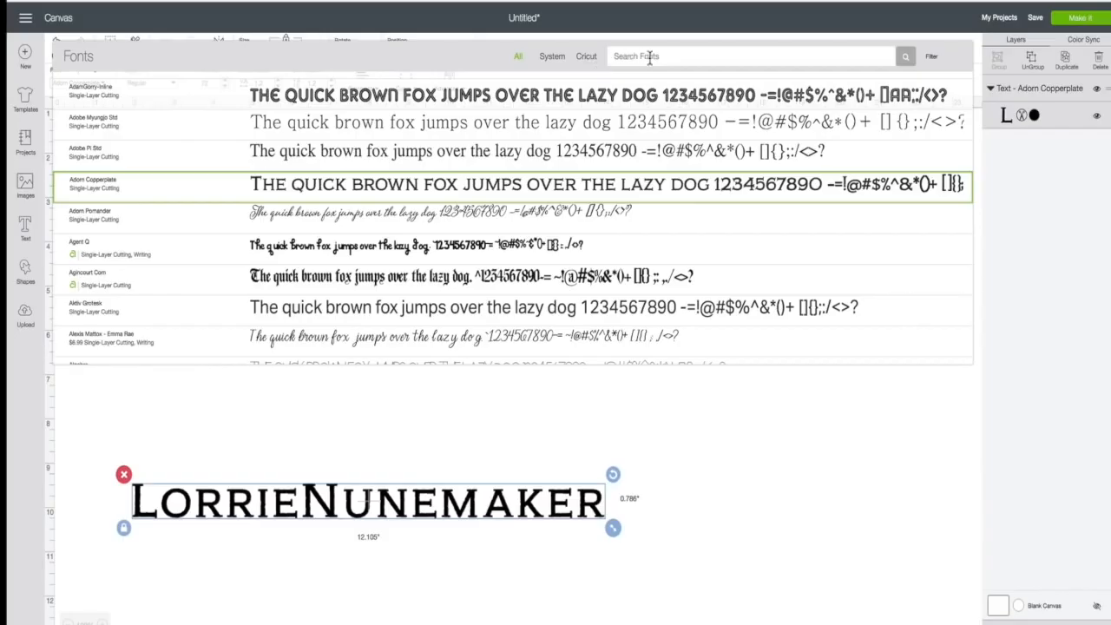
- Search 'cricut san' to switch the name back to Cricut Sans, then open the font filter options
click(640, 56)
text(cricut san)
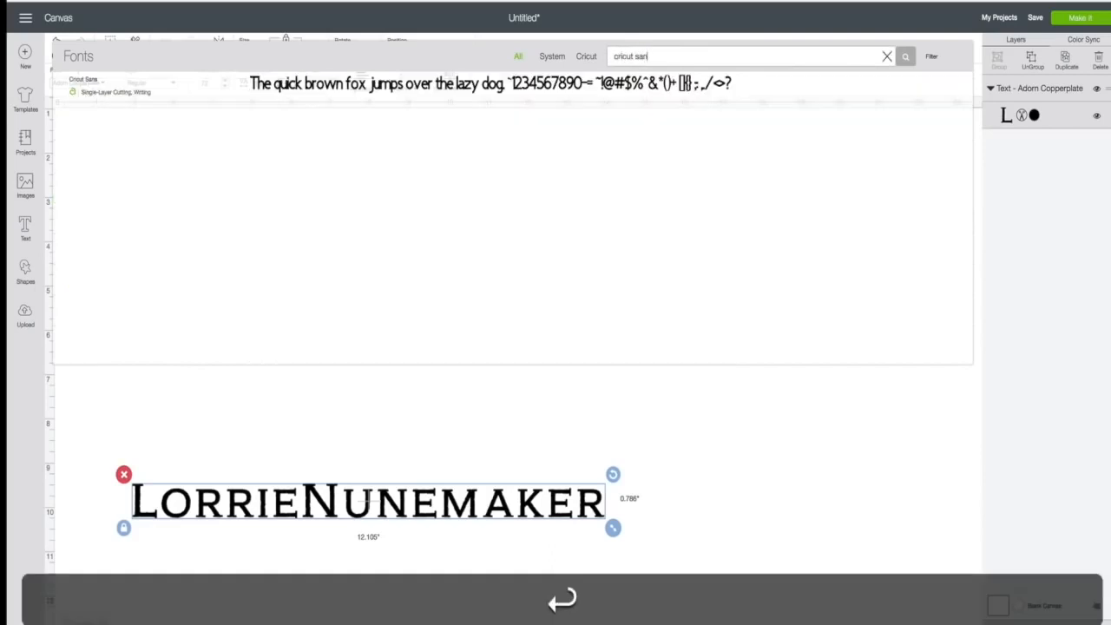
click(540, 84)
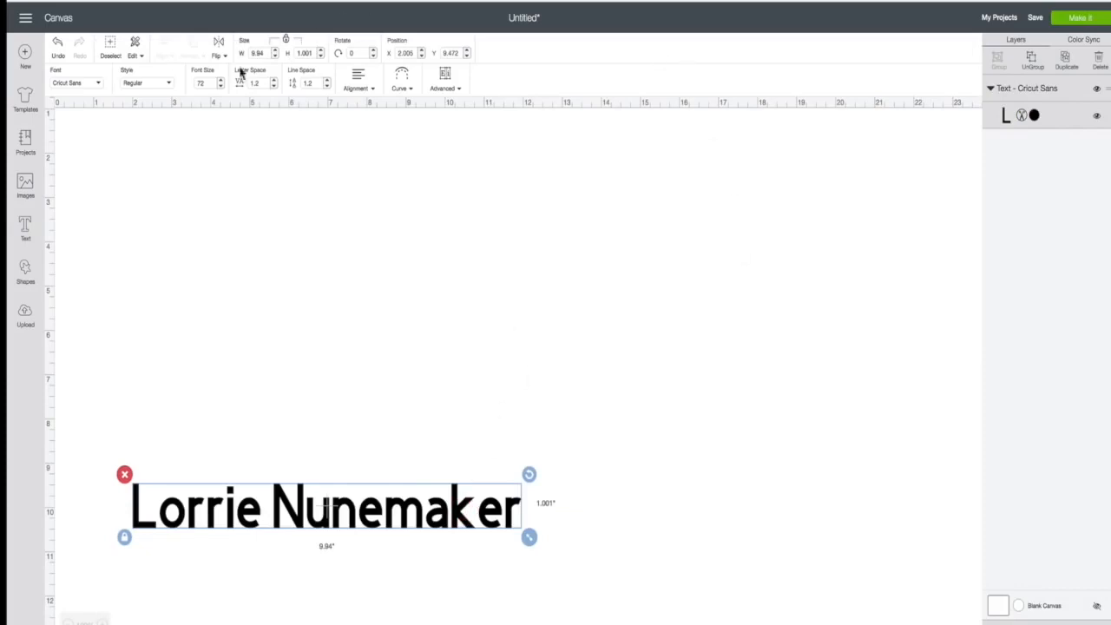
click(75, 82)
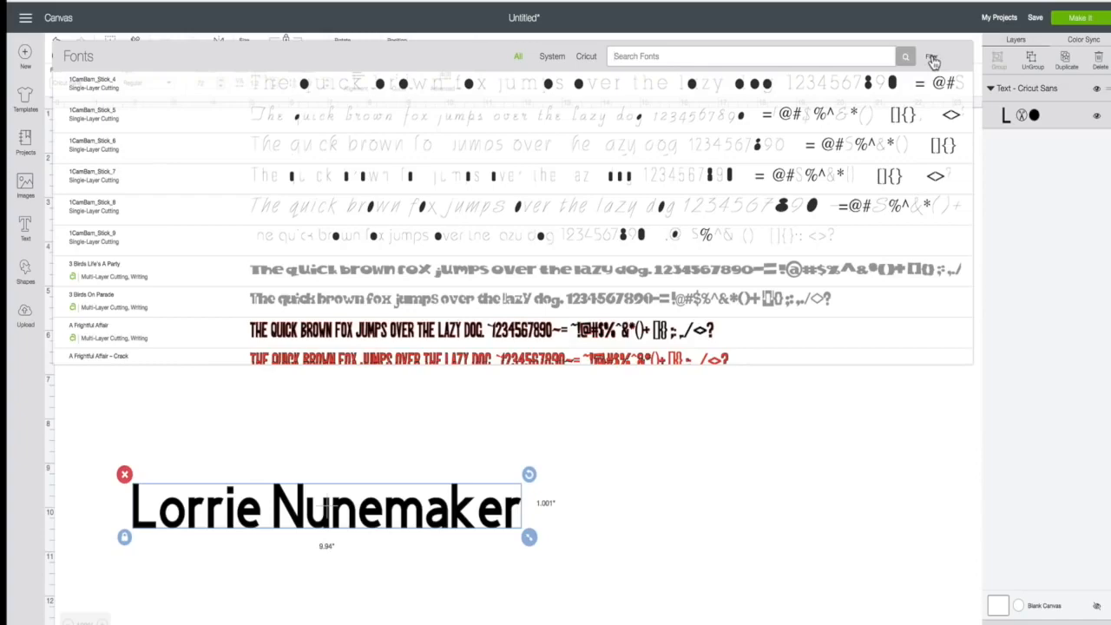
click(932, 58)
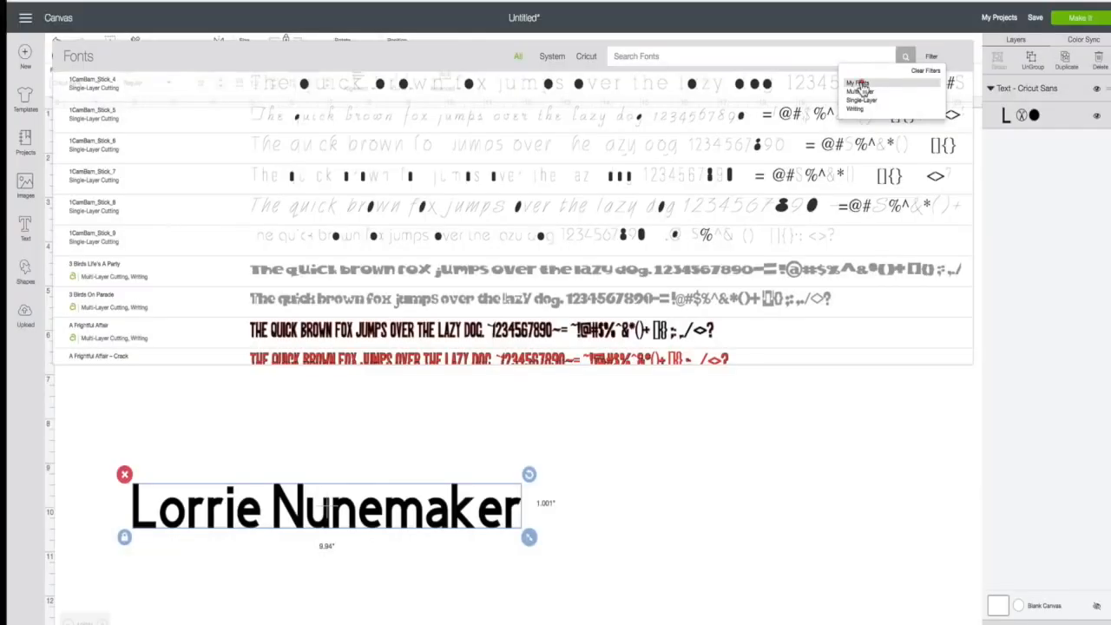
click(860, 84)
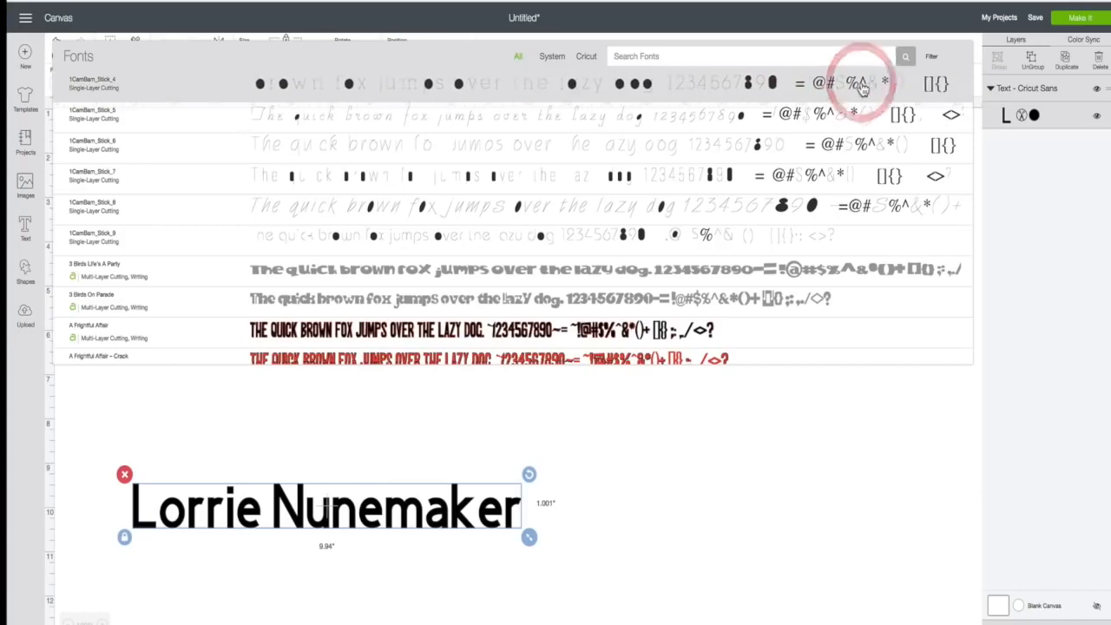
click(931, 57)
click(861, 83)
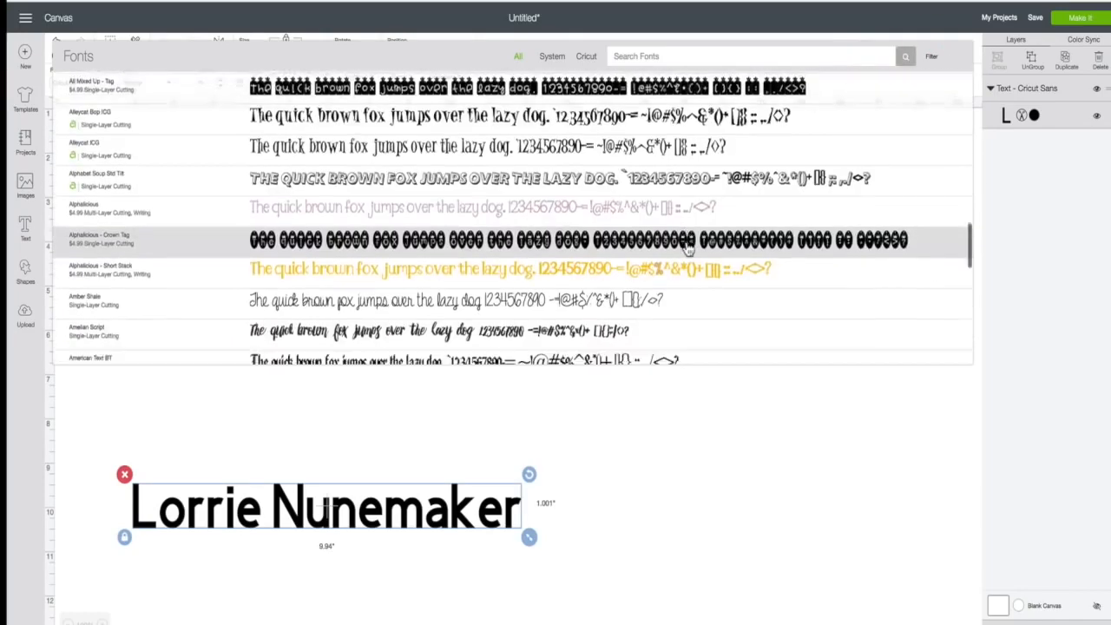
scroll(688, 249, down, 15)
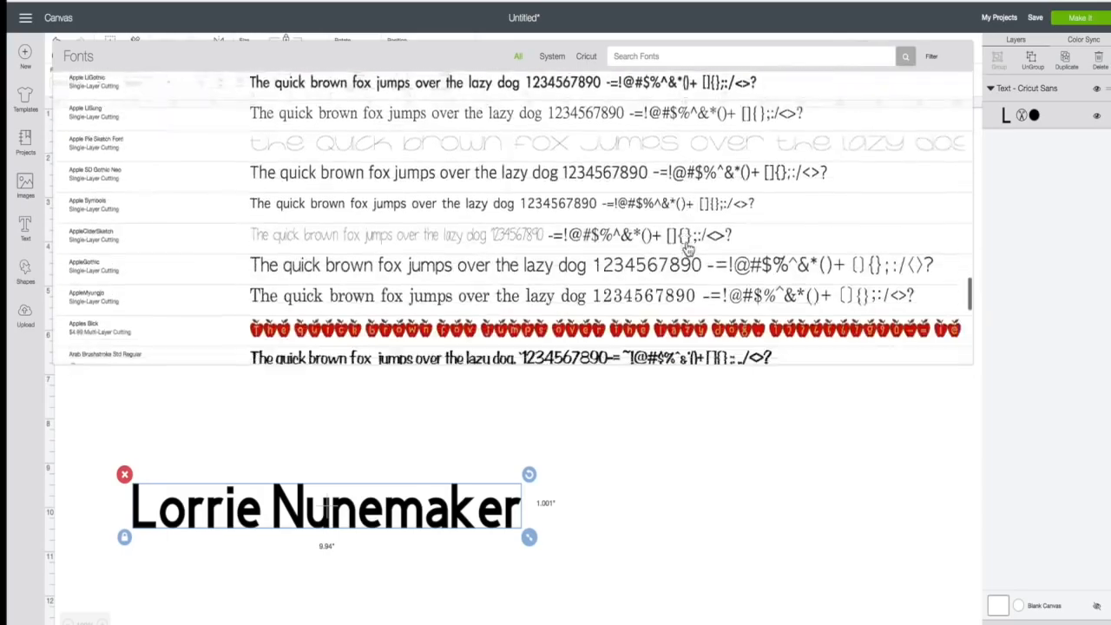
scroll(688, 250, down, 15)
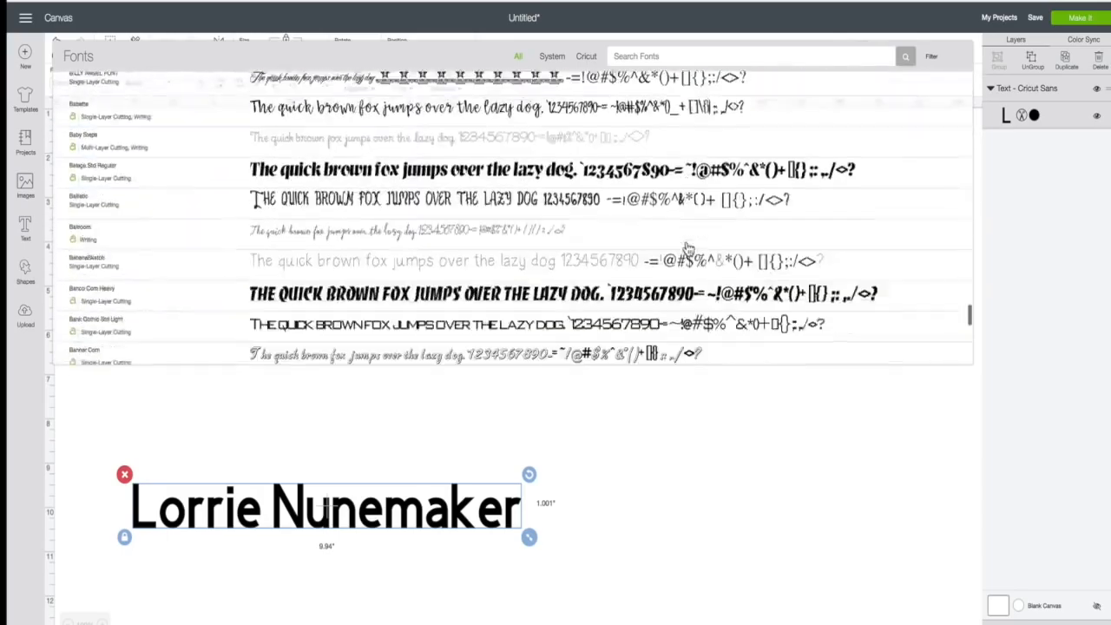
scroll(688, 249, up, 20)
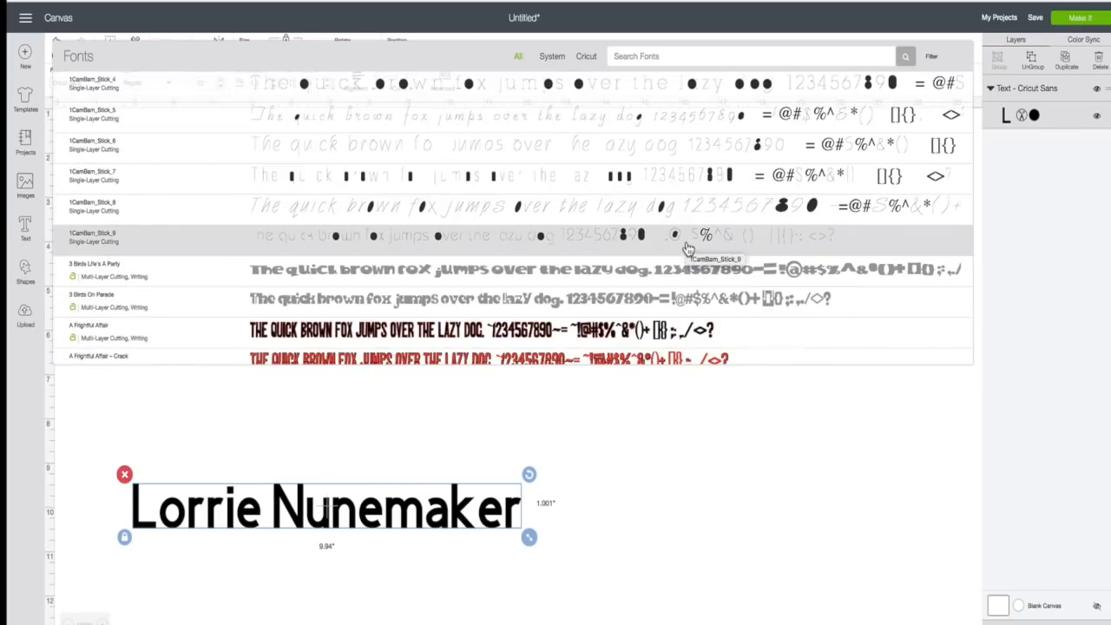
scroll(685, 247, down, 3)
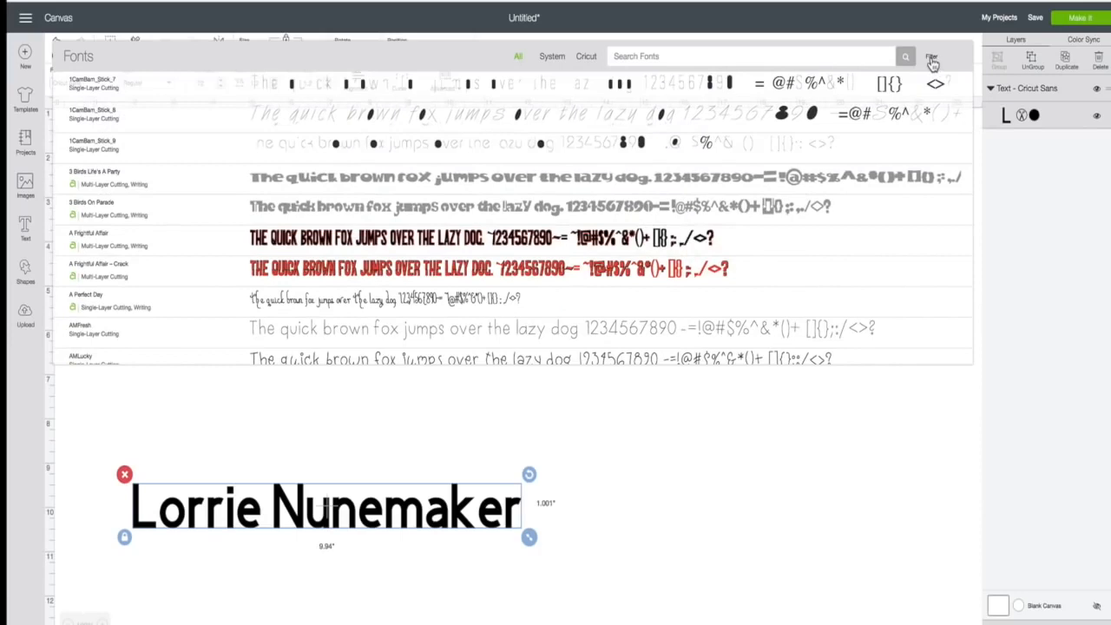
click(932, 59)
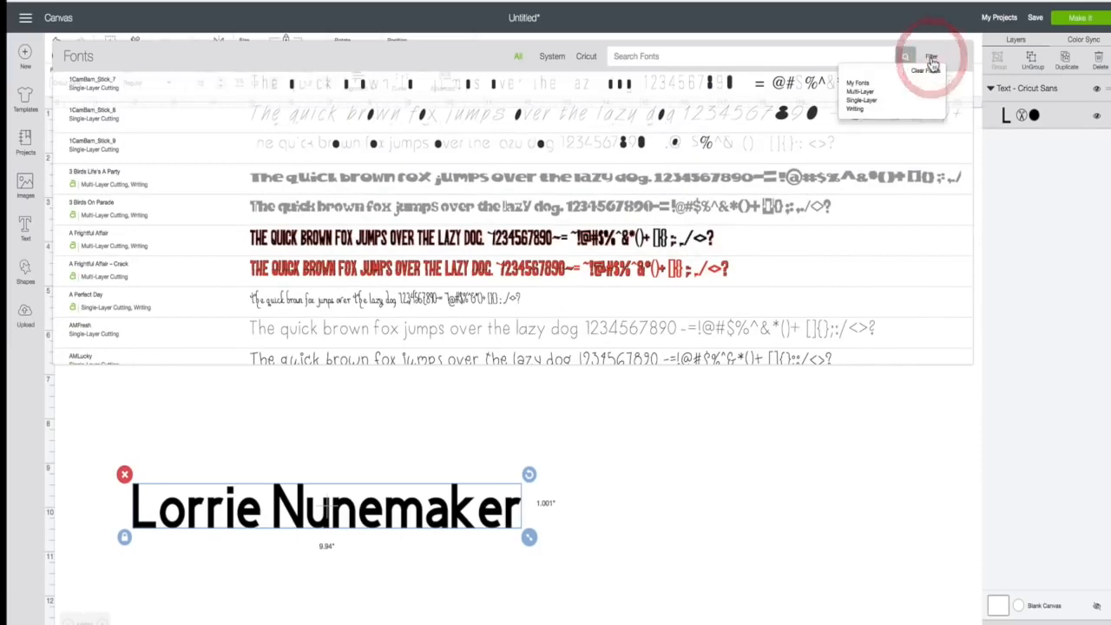
click(860, 92)
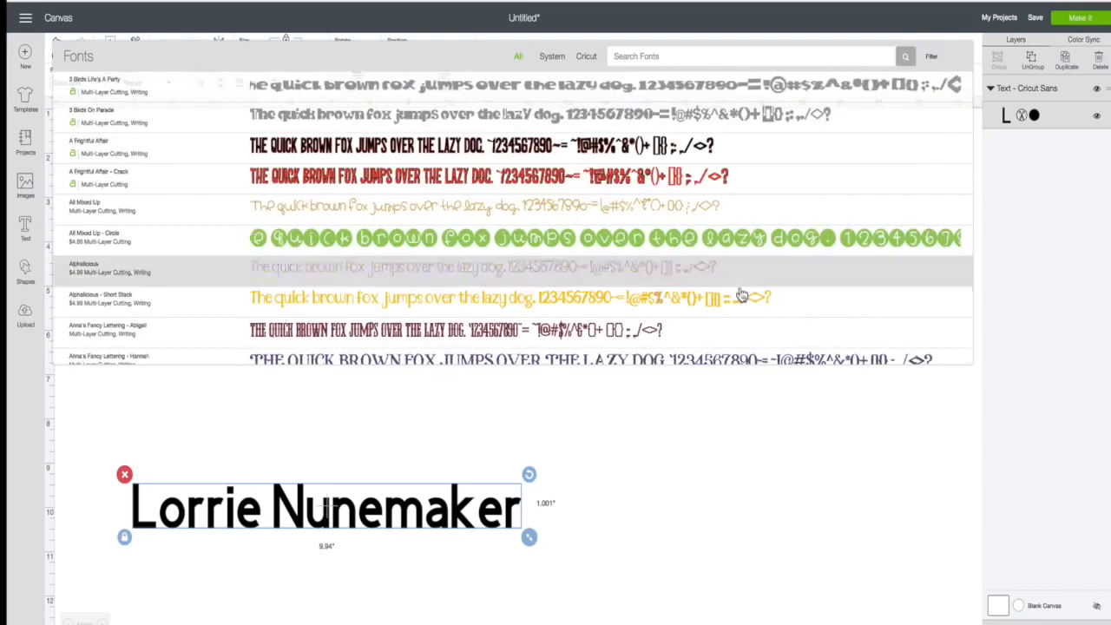
click(931, 59)
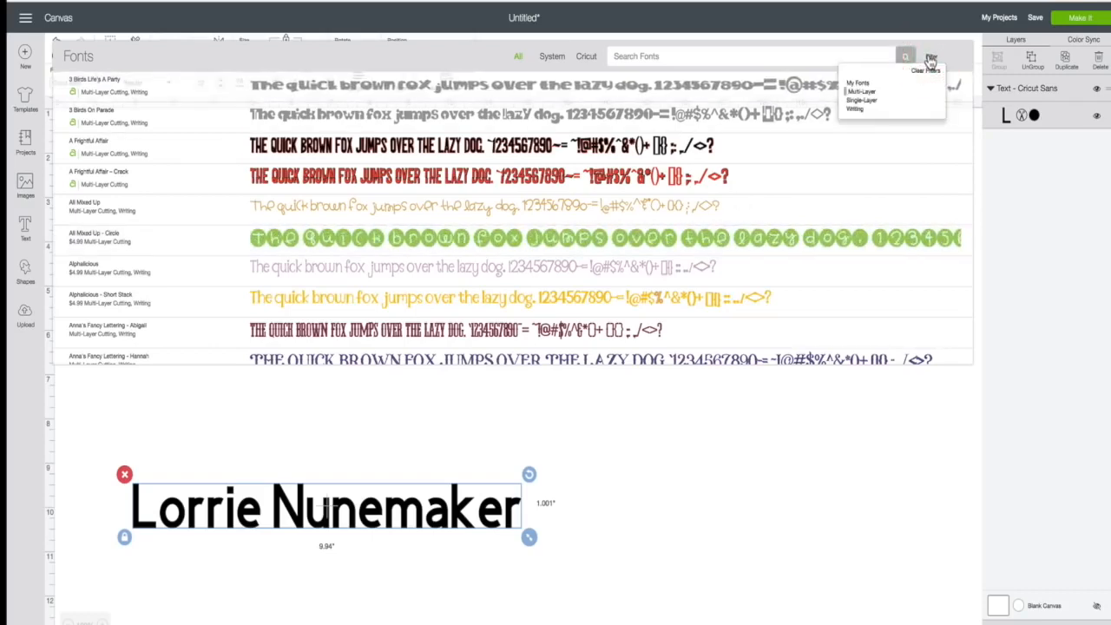
click(868, 101)
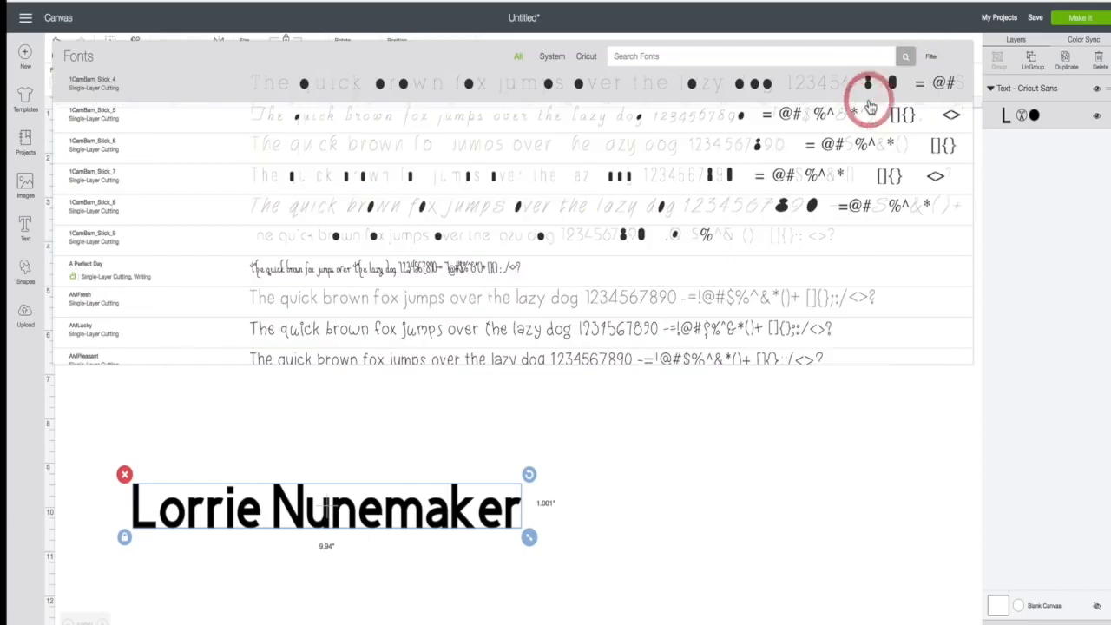
click(931, 60)
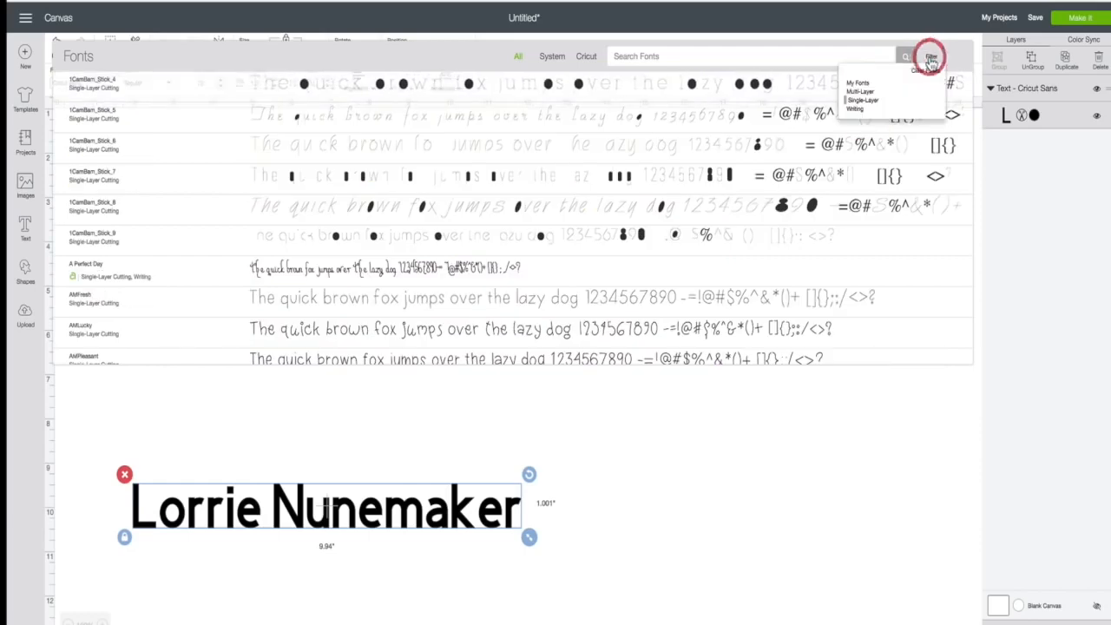
click(854, 110)
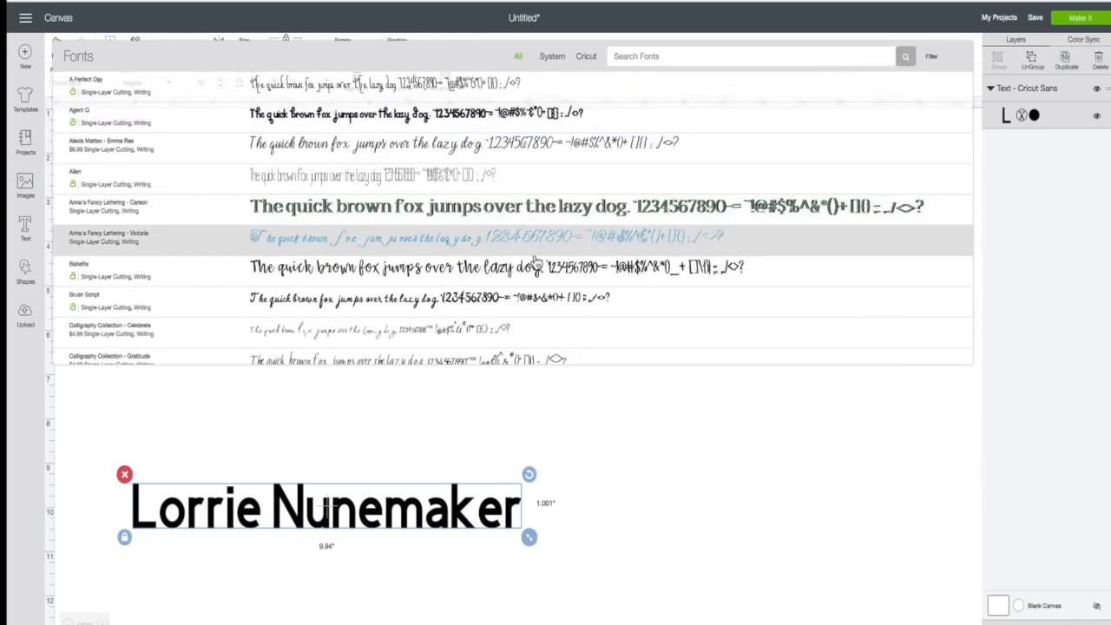
scroll(536, 263, down, 10)
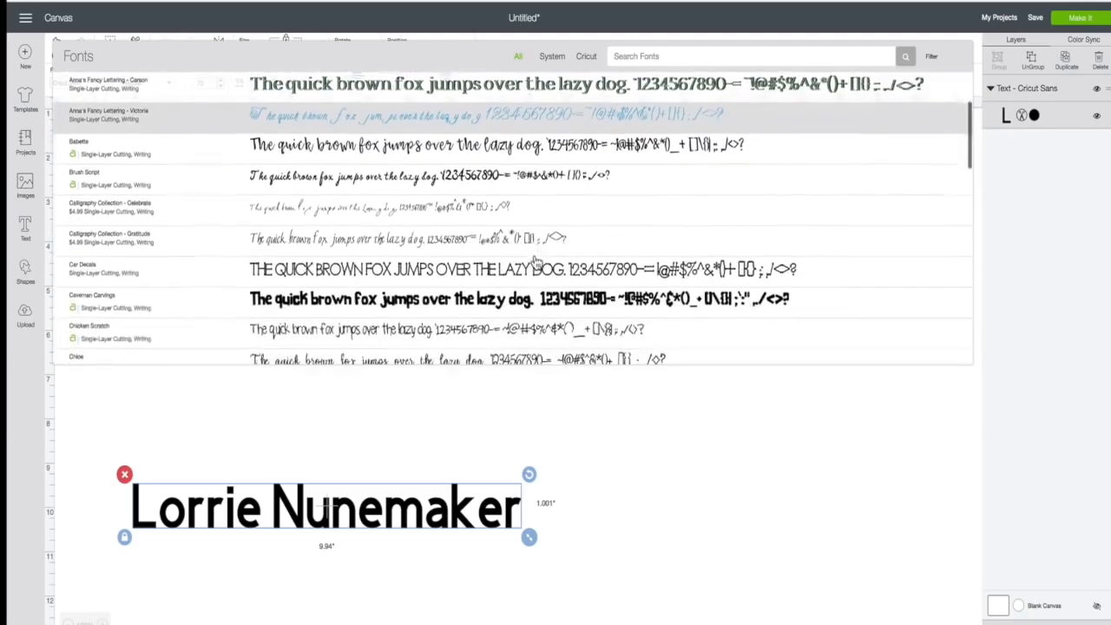
scroll(535, 263, down, 5)
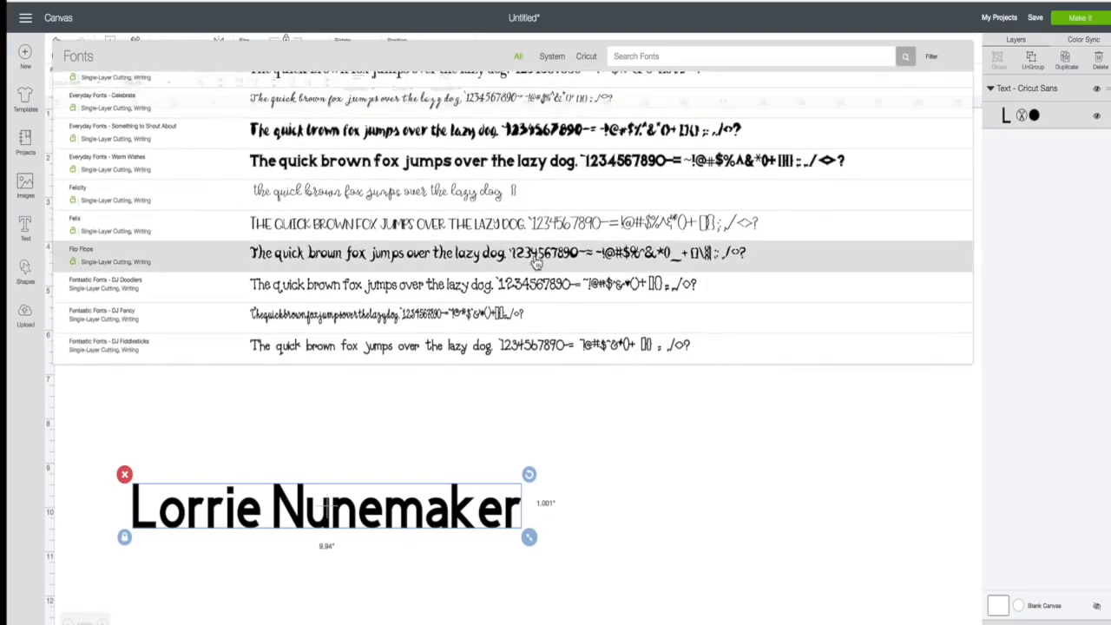
scroll(536, 263, down, 2)
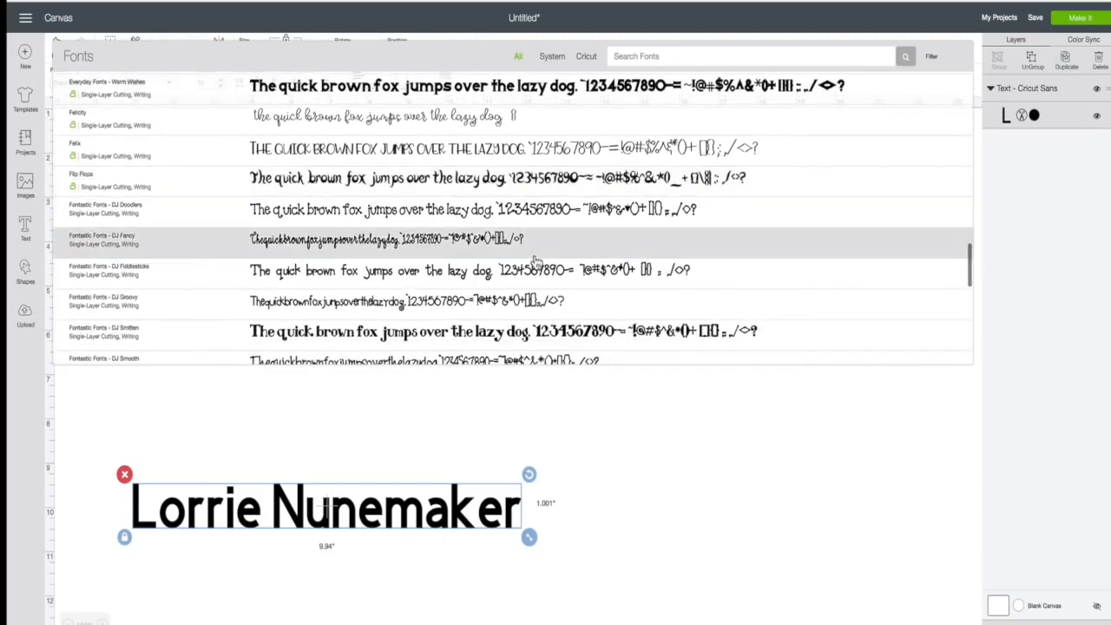
scroll(536, 263, down, 1)
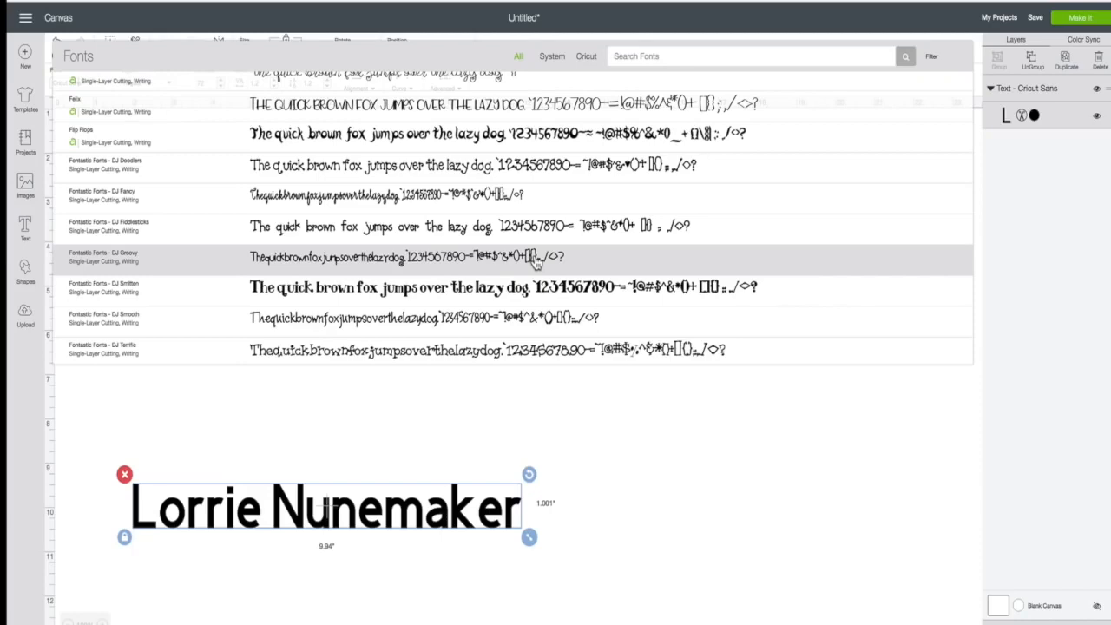
scroll(536, 263, up, 5)
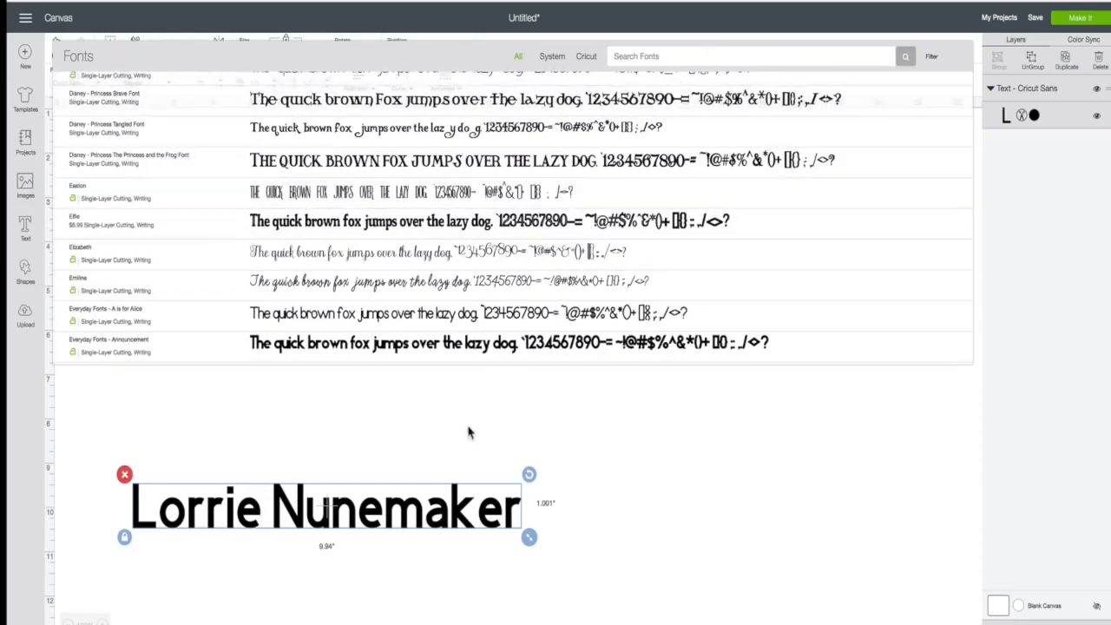
click(420, 426)
- Move the name text higher on the canvas and set its font size to 12
click(289, 512)
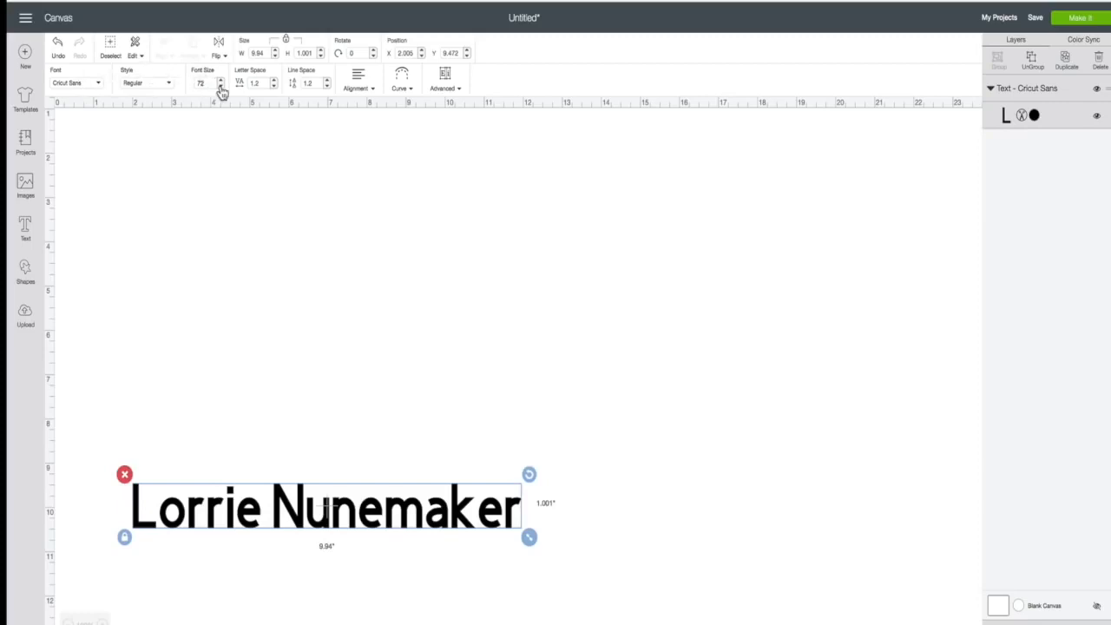
drag(310, 512, 299, 216)
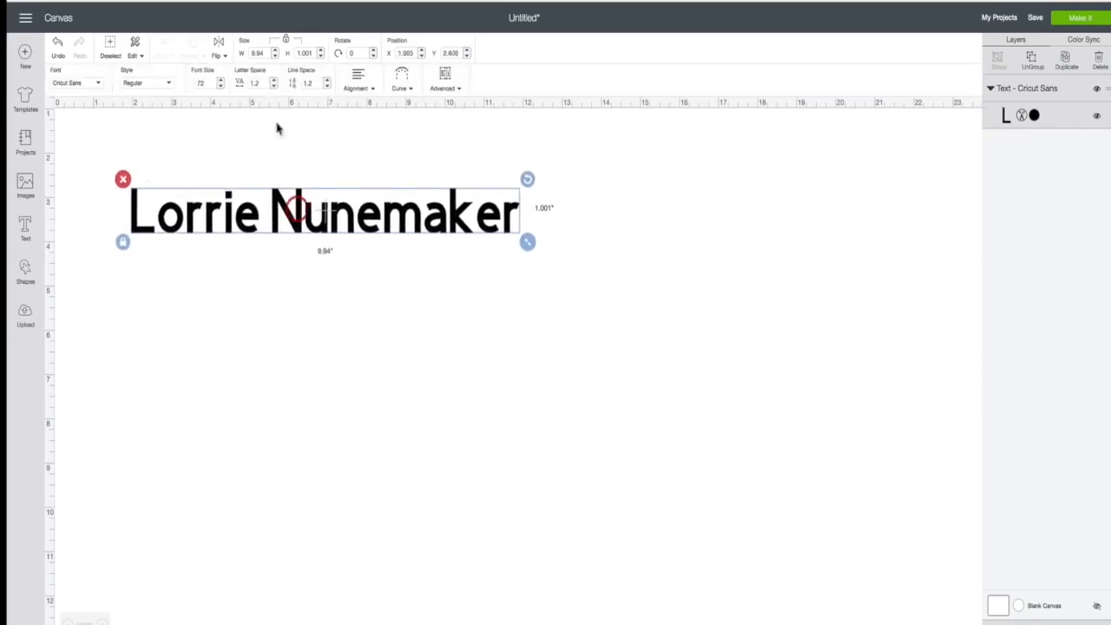
click(196, 82)
text(12)
key(Return)
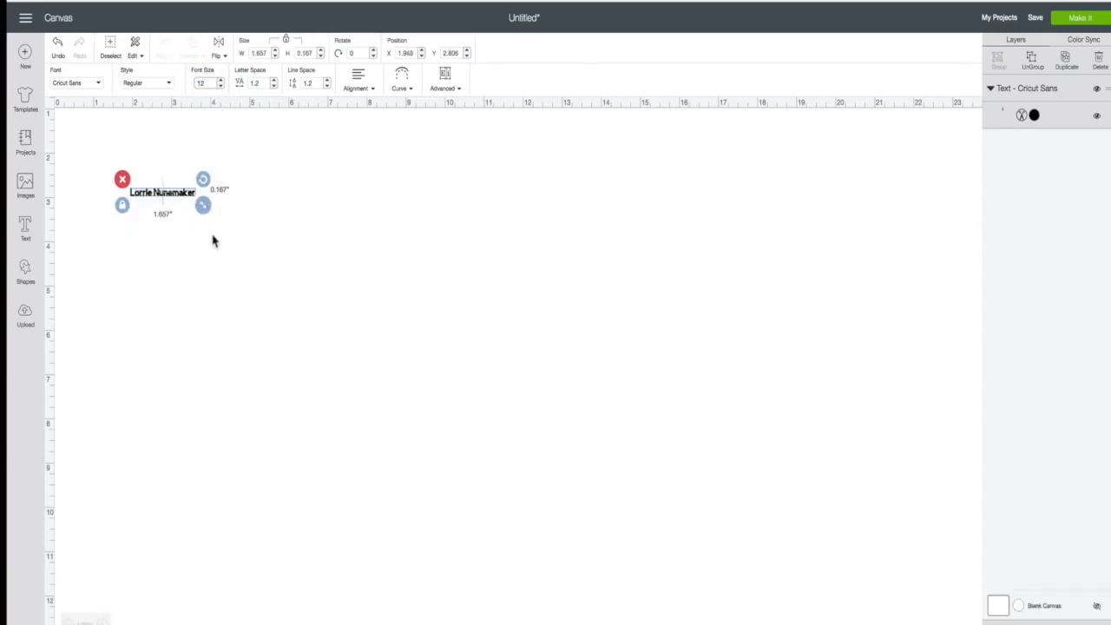
- Enlarge the text, unlock proportions, and stretch it to about 8.48 by 1.505 in
drag(202, 205, 548, 269)
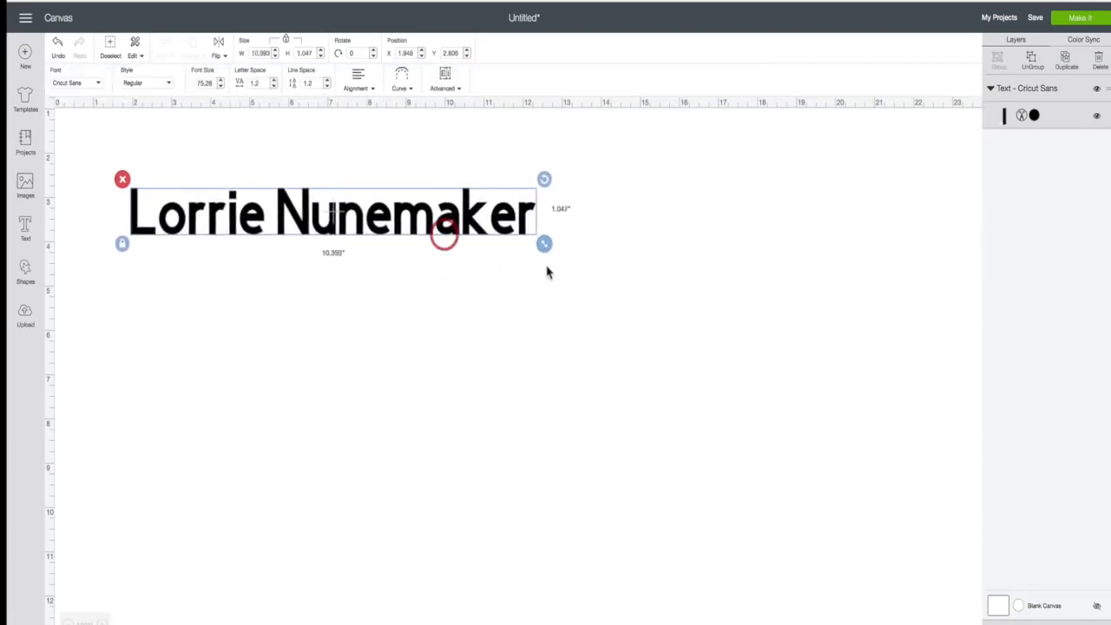
click(122, 246)
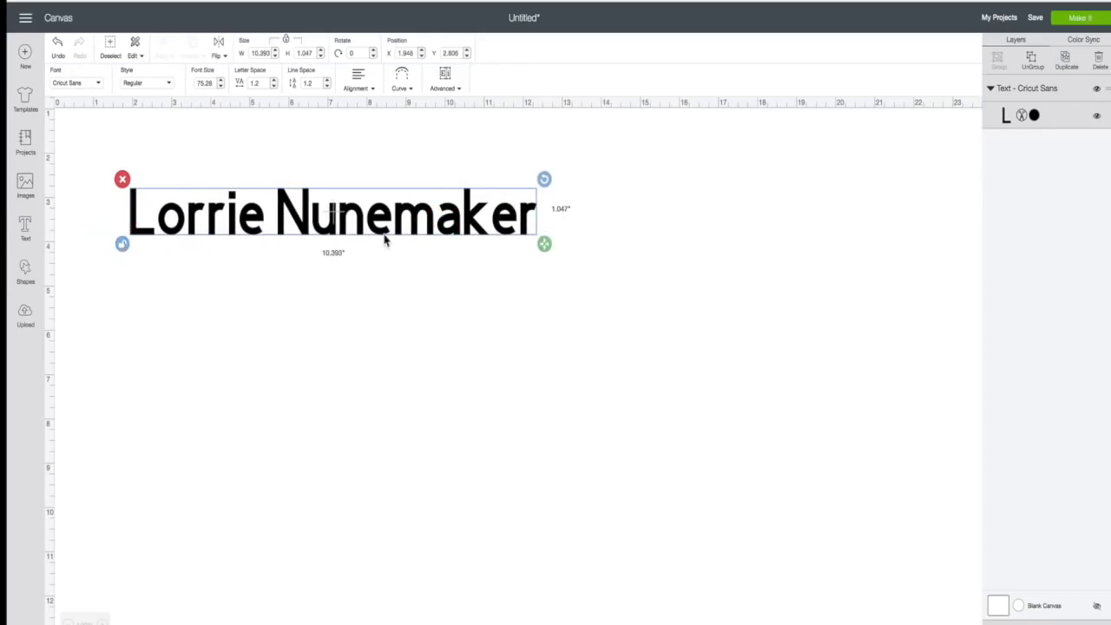
drag(548, 249, 470, 265)
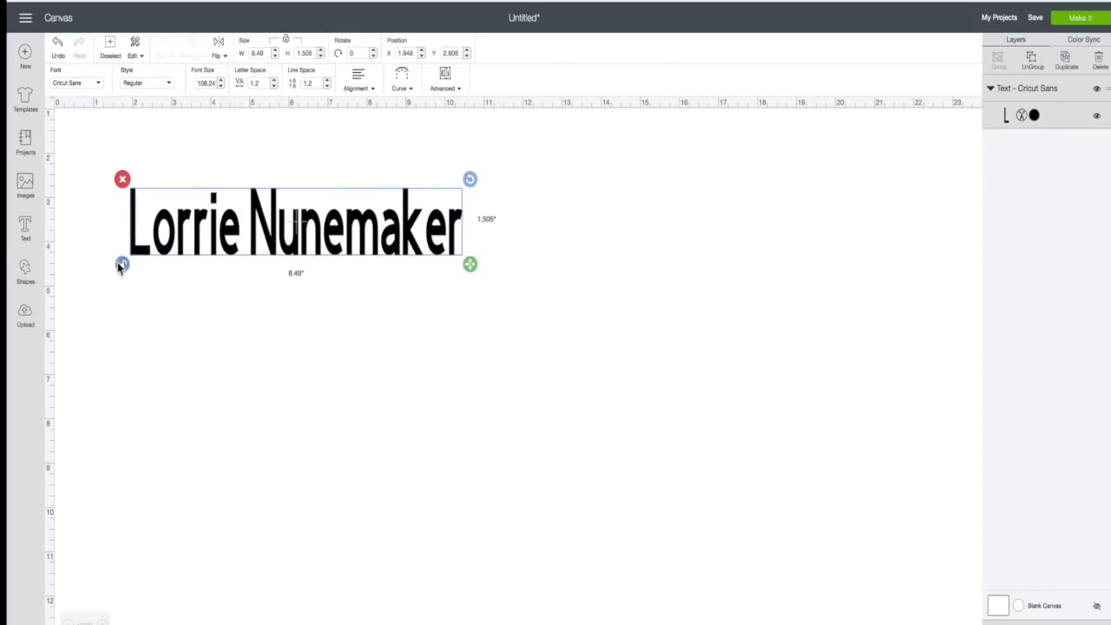
- Relock proportions, shift the text right, and set letter spacing to 1.7 after trying 0.7
click(120, 264)
drag(273, 221, 350, 231)
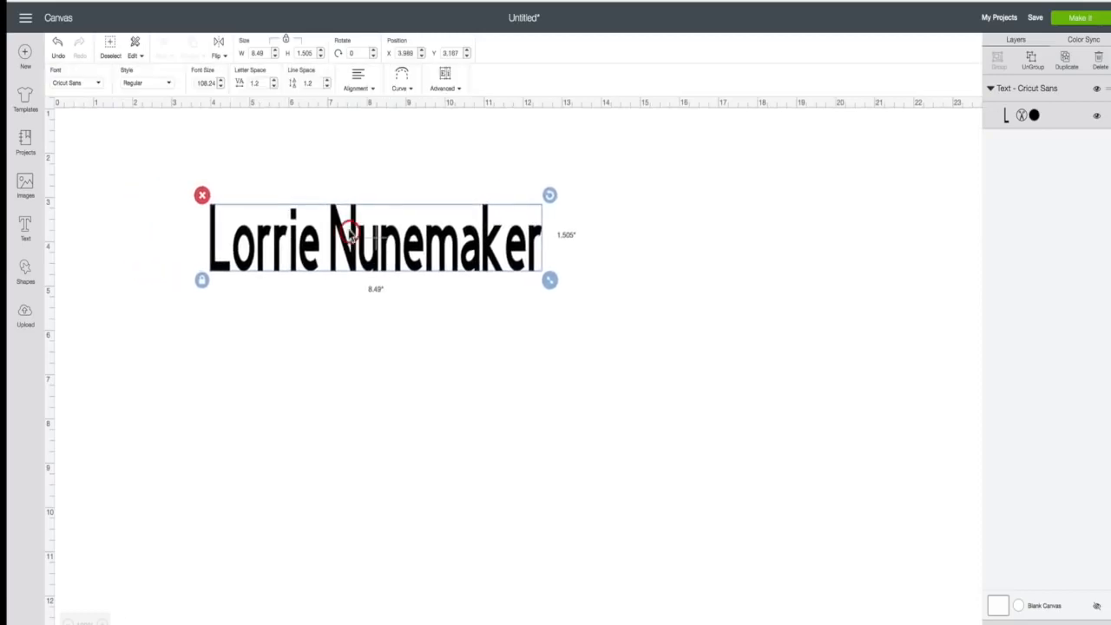
click(274, 87)
click(273, 87)
click(274, 87)
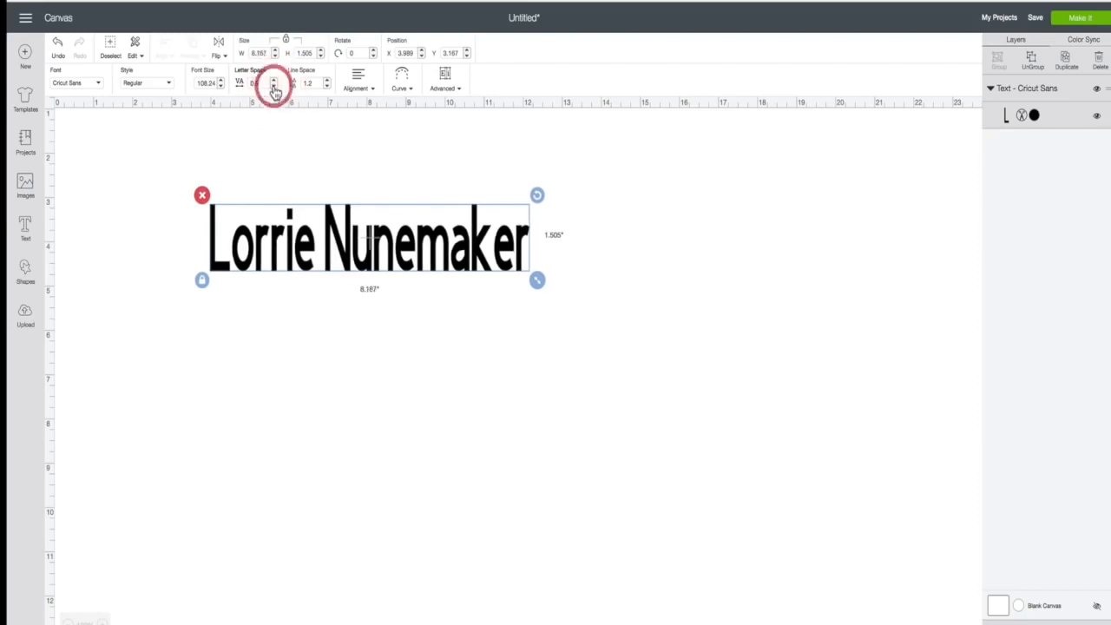
click(274, 87)
click(274, 87)
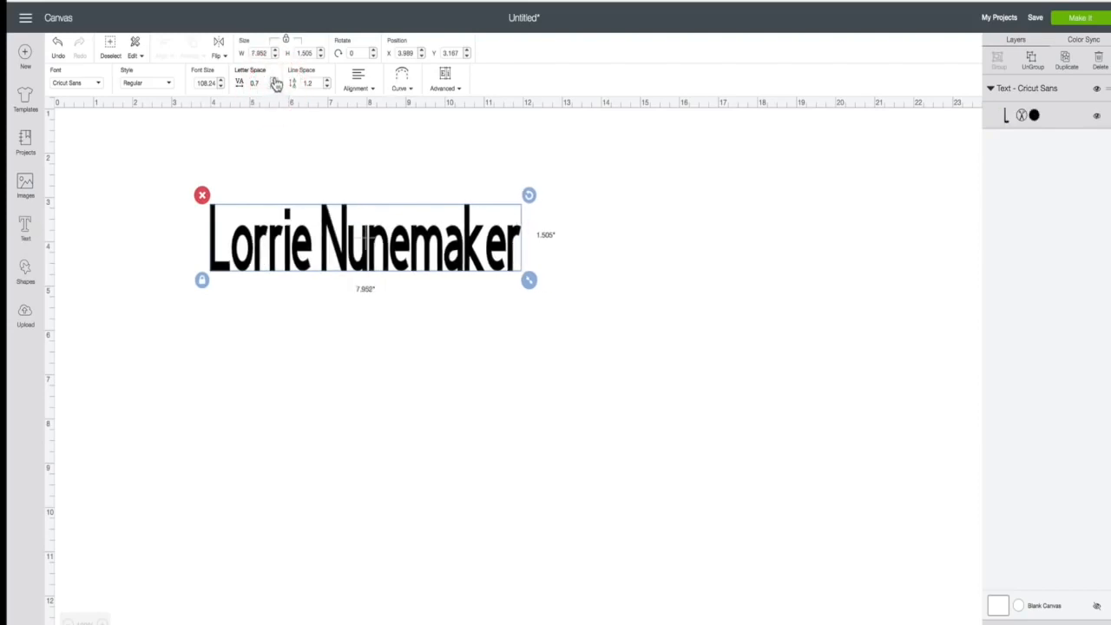
click(275, 79)
click(274, 79)
click(275, 79)
click(274, 79)
click(274, 79)
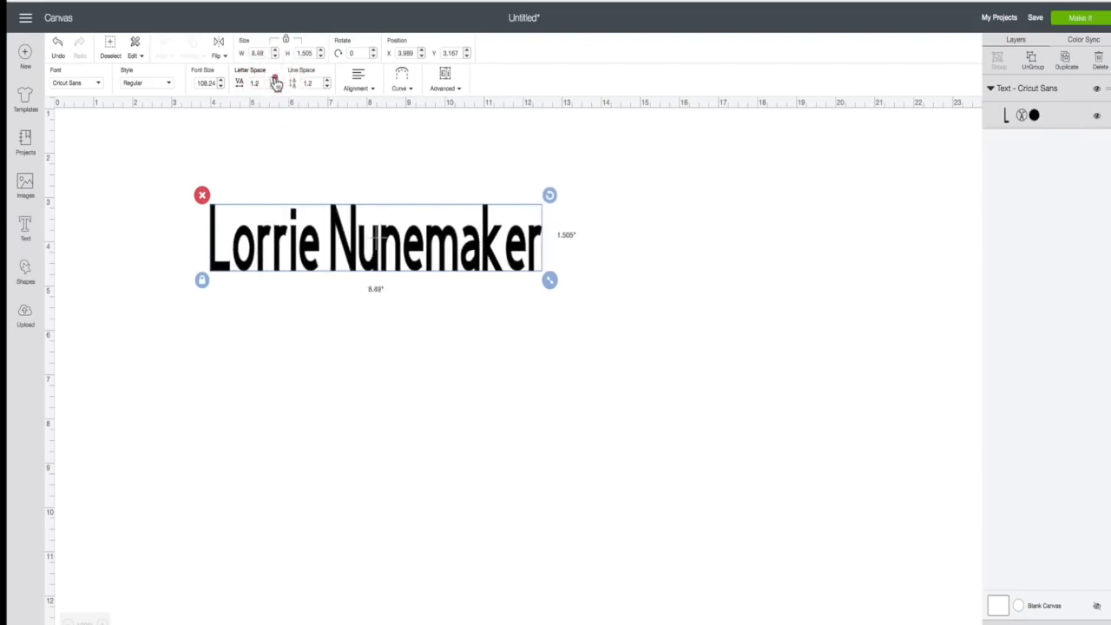
click(275, 79)
click(275, 79)
click(274, 79)
click(274, 79)
click(274, 79)
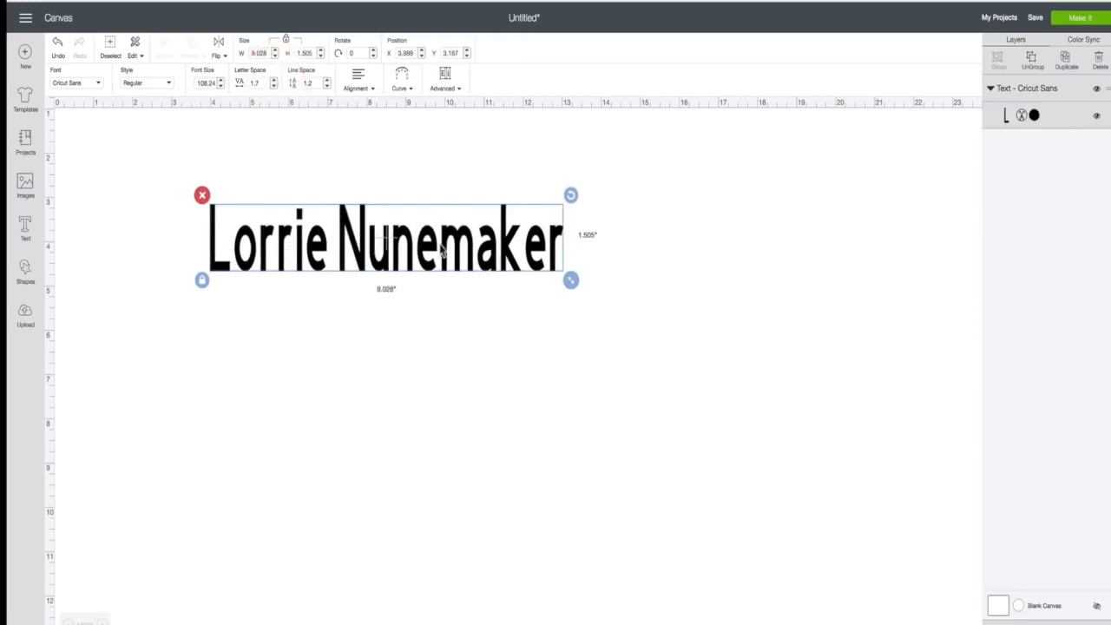
scroll(442, 248, up, 1)
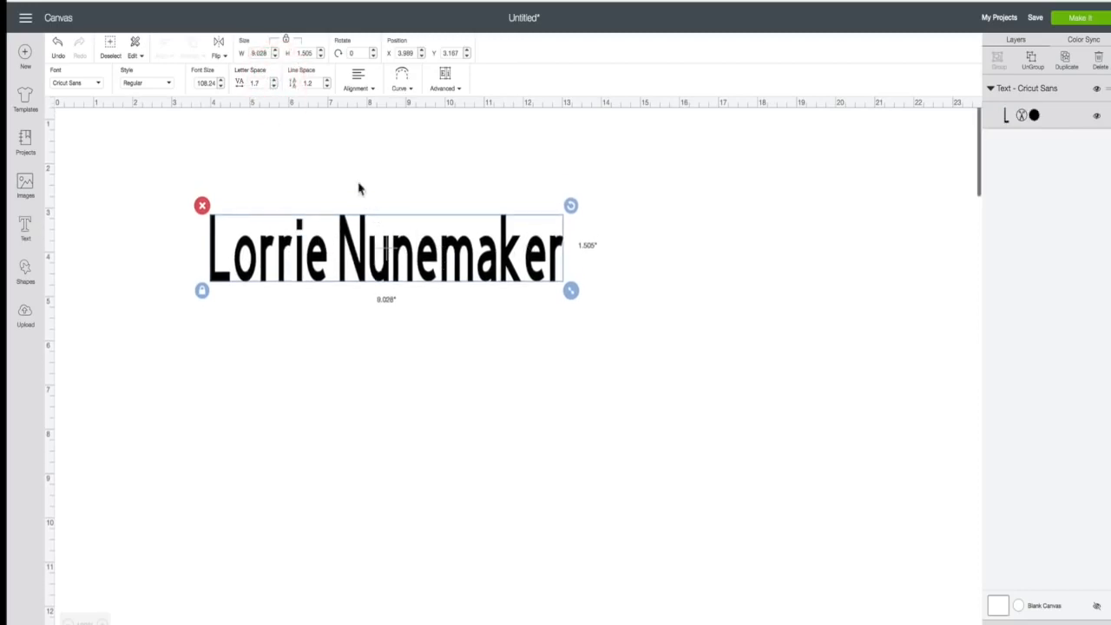
- Break the name onto two lines, with the surname below the first name
double_click(488, 270)
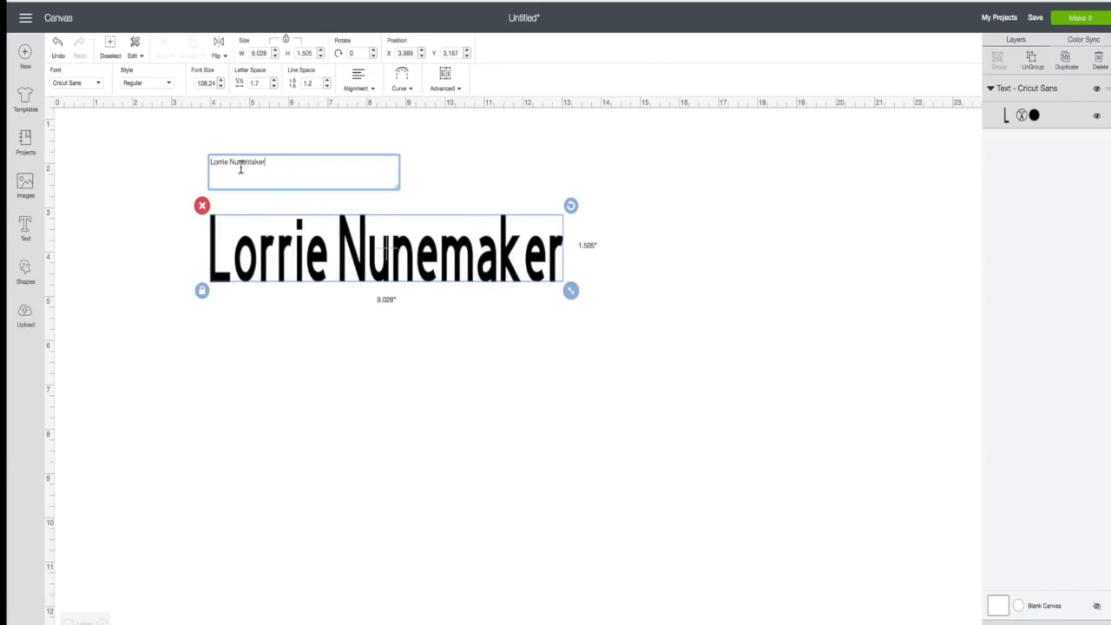
click(230, 164)
key(Return)
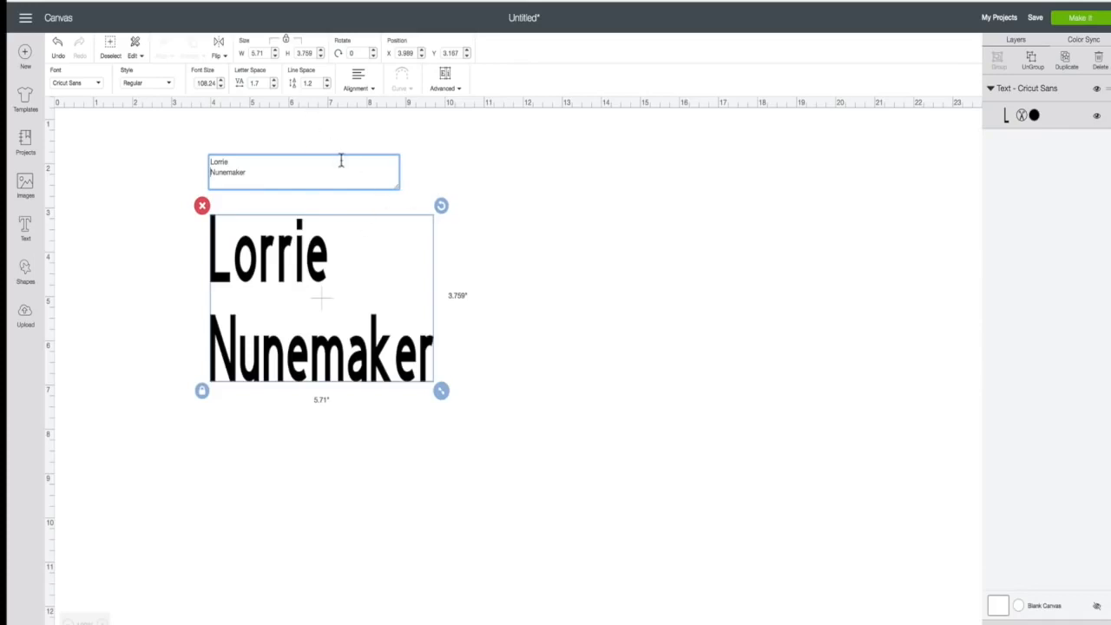
click(497, 309)
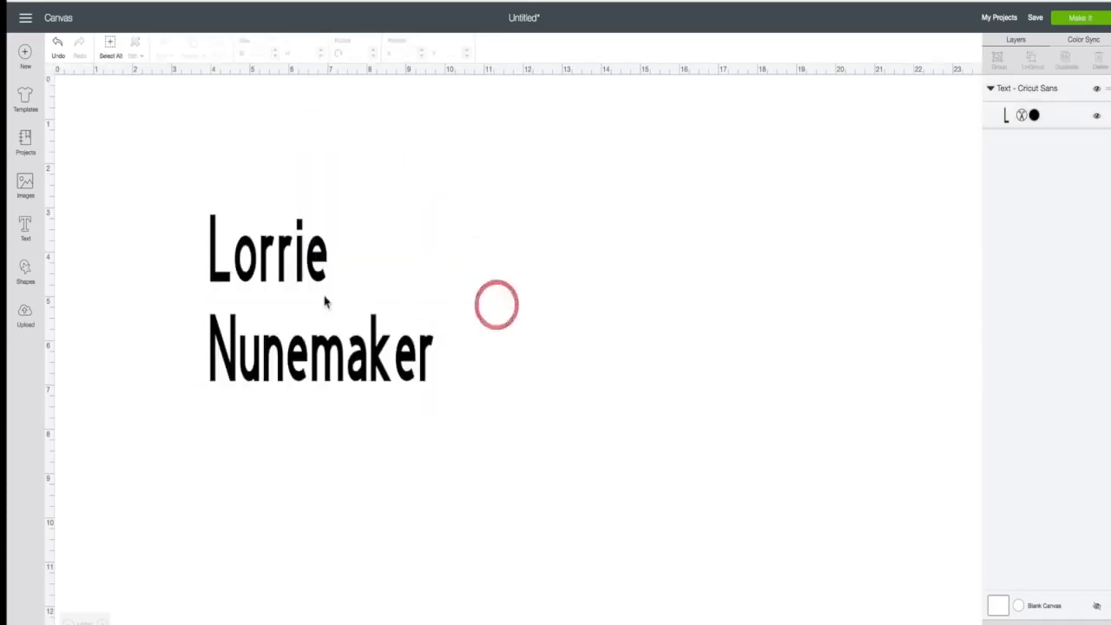
click(322, 297)
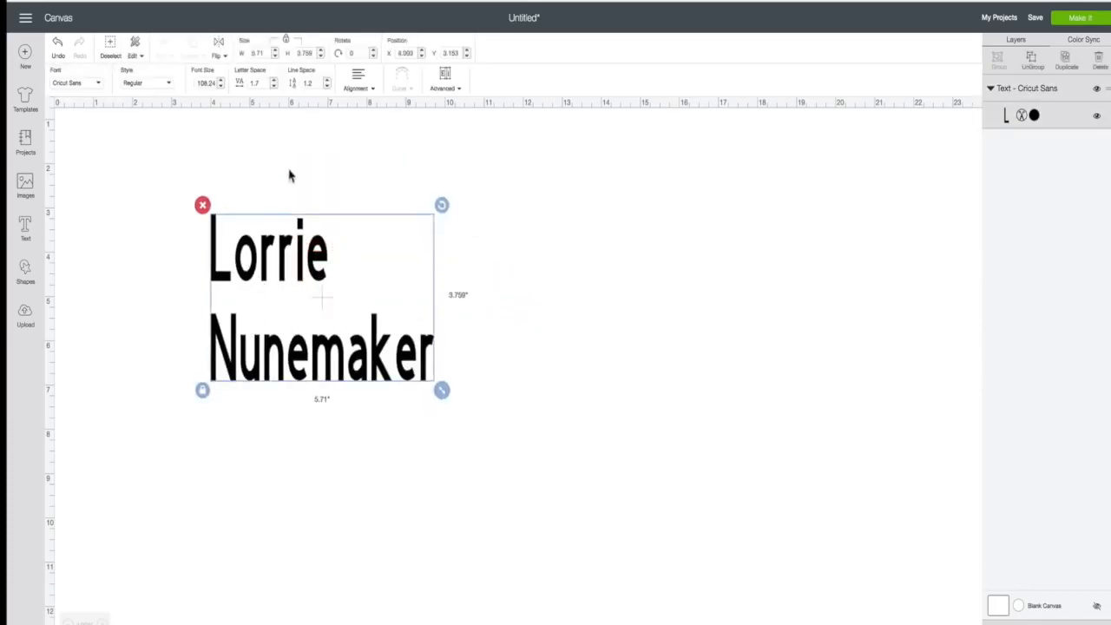
- Tighten the line spacing between the two lines down to -3.4
click(326, 87)
click(326, 87)
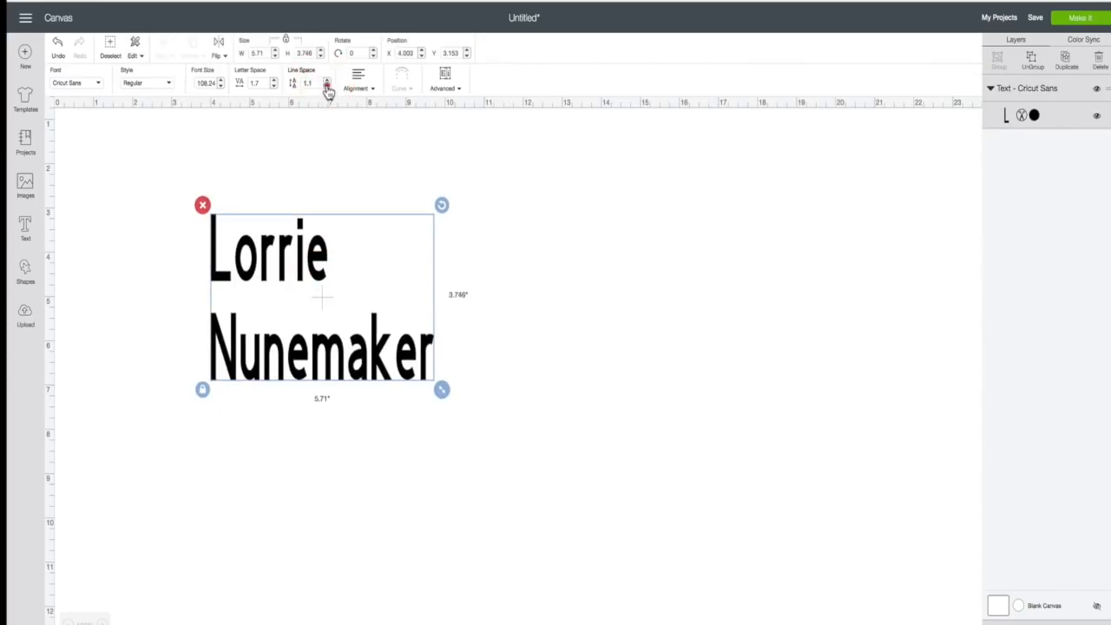
click(326, 86)
click(327, 87)
click(327, 87)
click(327, 87)
click(327, 87)
click(327, 87)
click(326, 87)
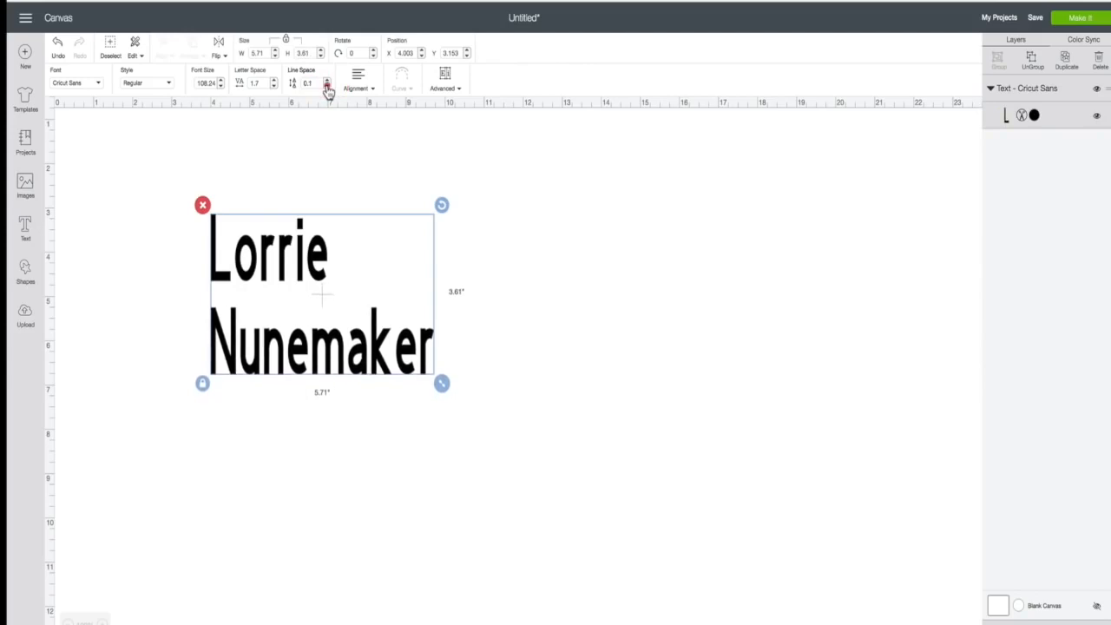
click(326, 87)
click(326, 87)
click(326, 87)
click(326, 86)
click(326, 87)
click(326, 87)
click(326, 86)
click(327, 87)
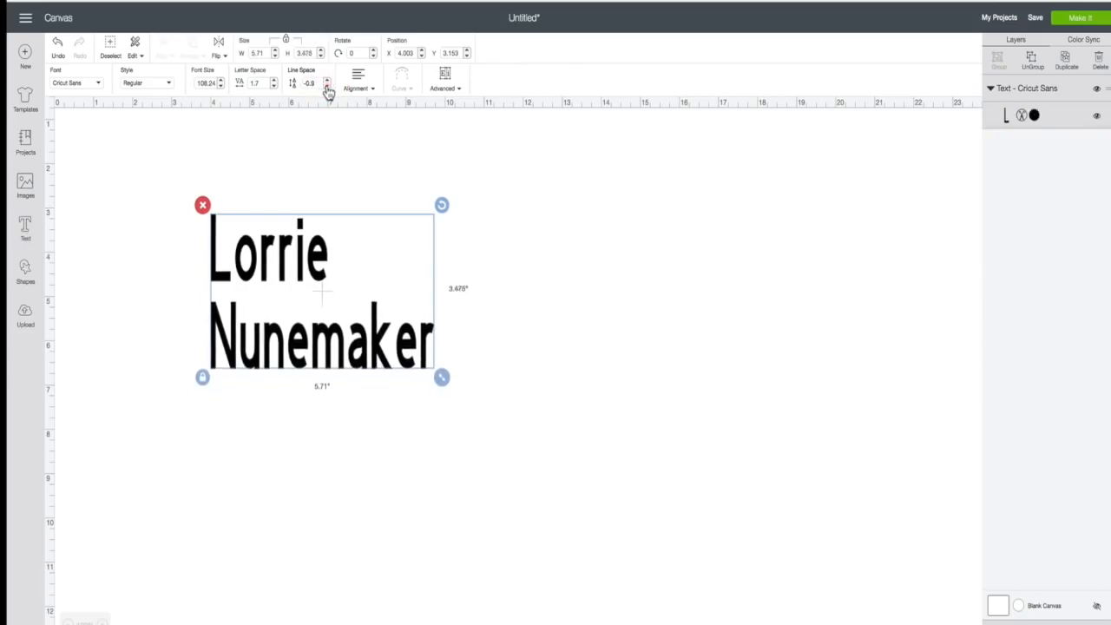
click(326, 87)
click(327, 86)
click(327, 87)
click(327, 87)
click(326, 87)
click(326, 87)
click(327, 86)
click(327, 87)
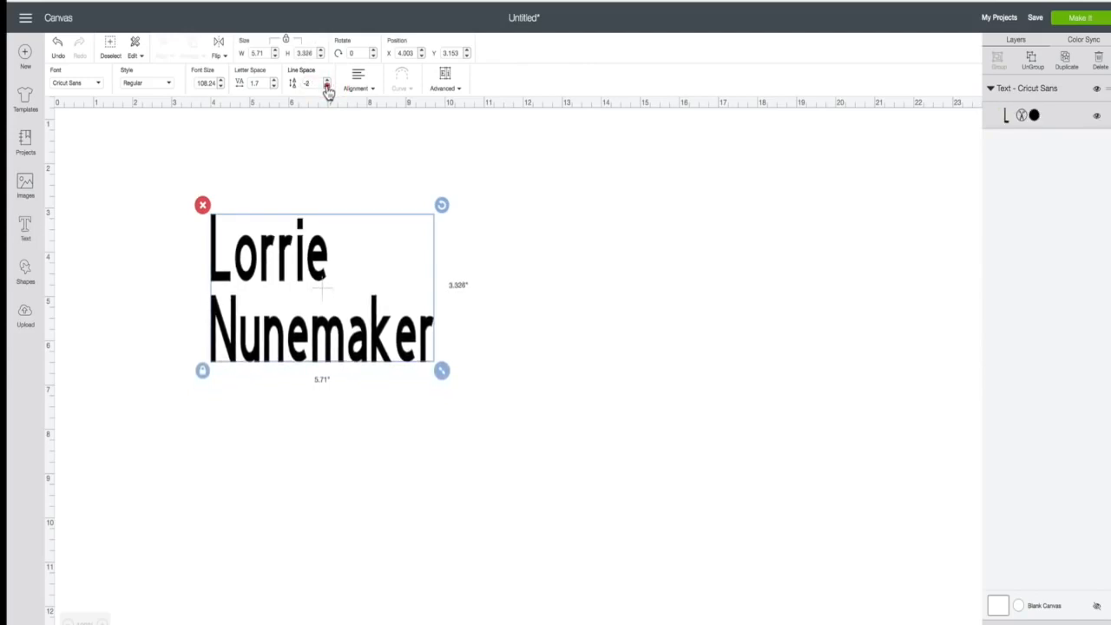
click(326, 87)
click(326, 86)
click(327, 86)
click(327, 87)
click(326, 87)
click(326, 87)
click(326, 87)
click(327, 87)
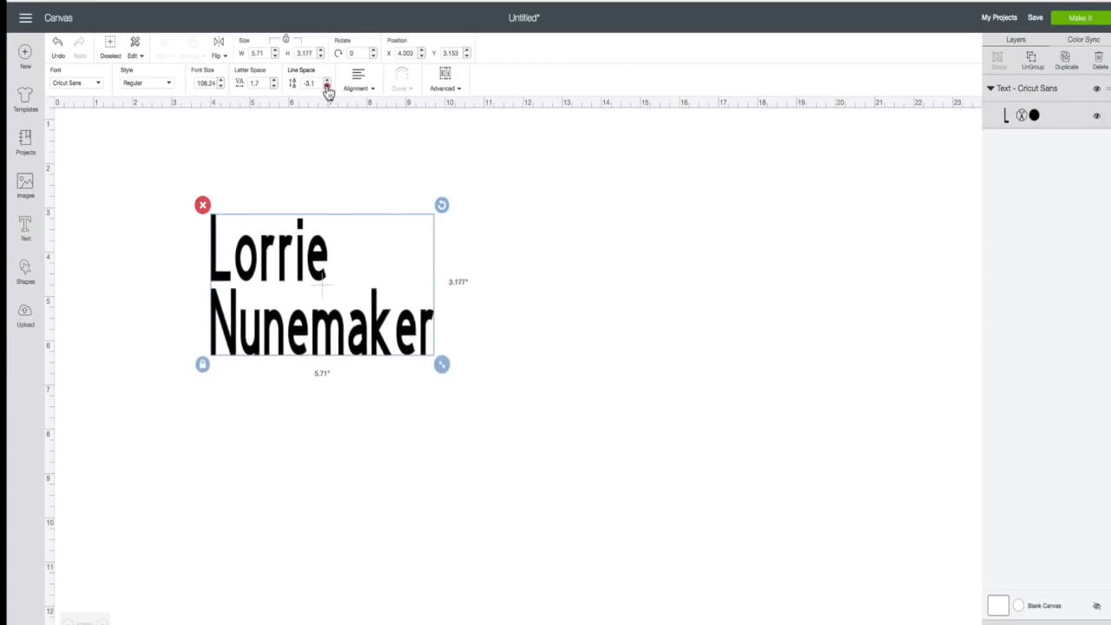
click(326, 87)
click(327, 87)
click(327, 87)
click(327, 86)
click(326, 87)
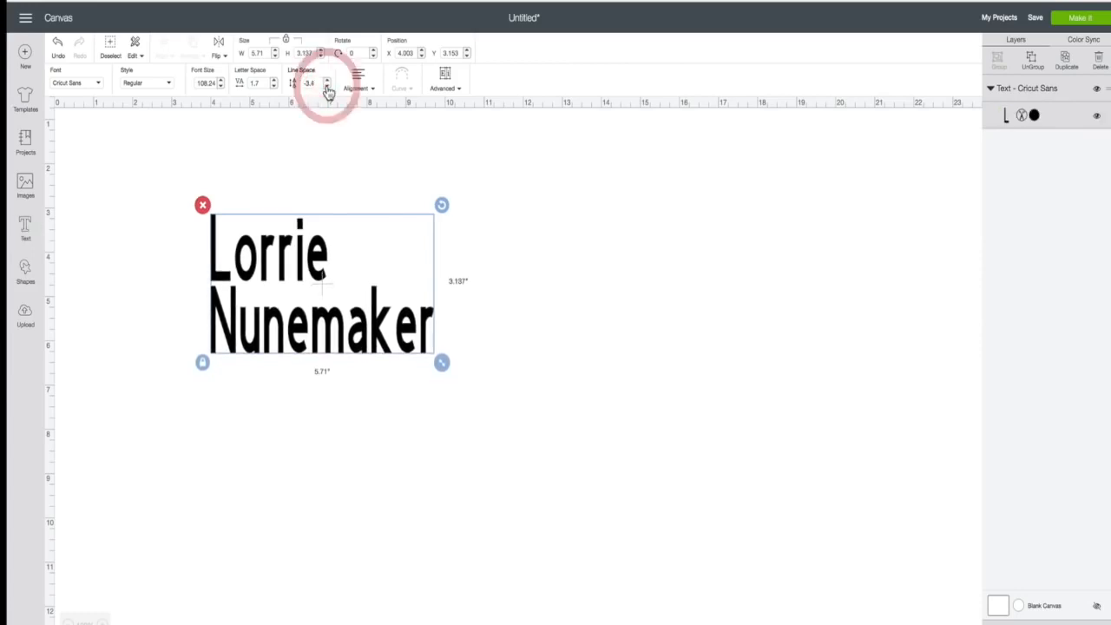
- Try left, center, and right text alignment on the two-line name
click(373, 89)
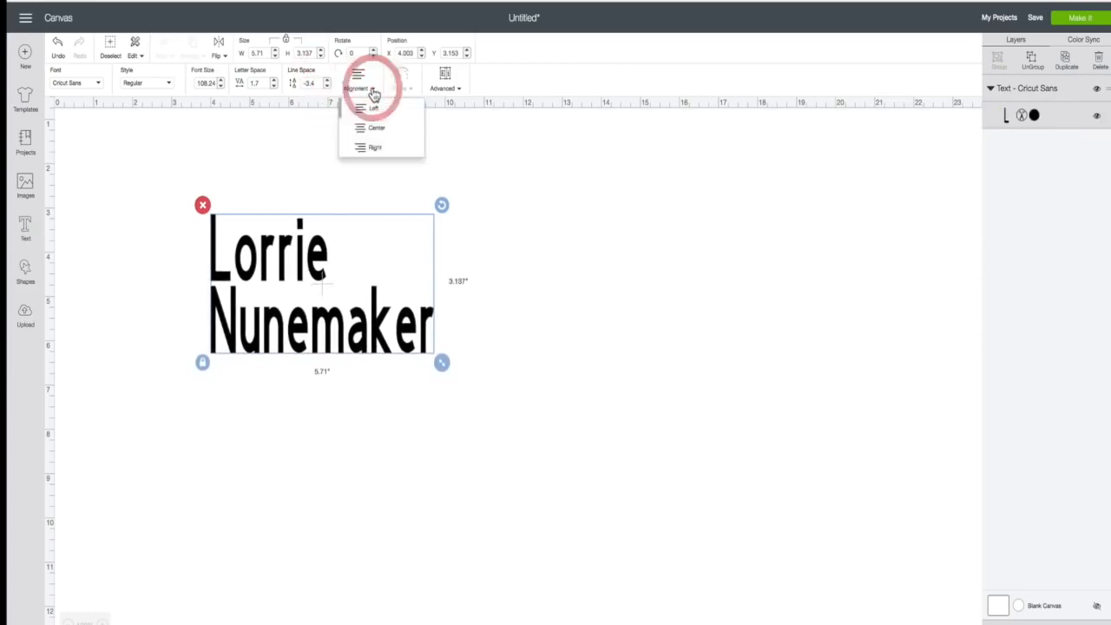
click(365, 110)
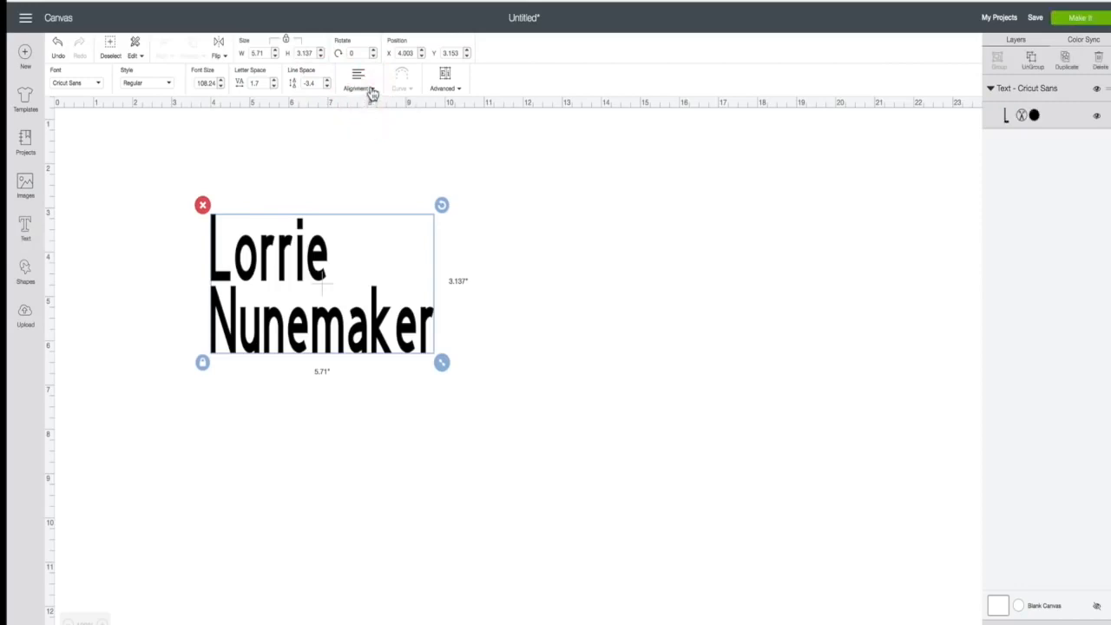
click(372, 89)
click(361, 126)
click(372, 89)
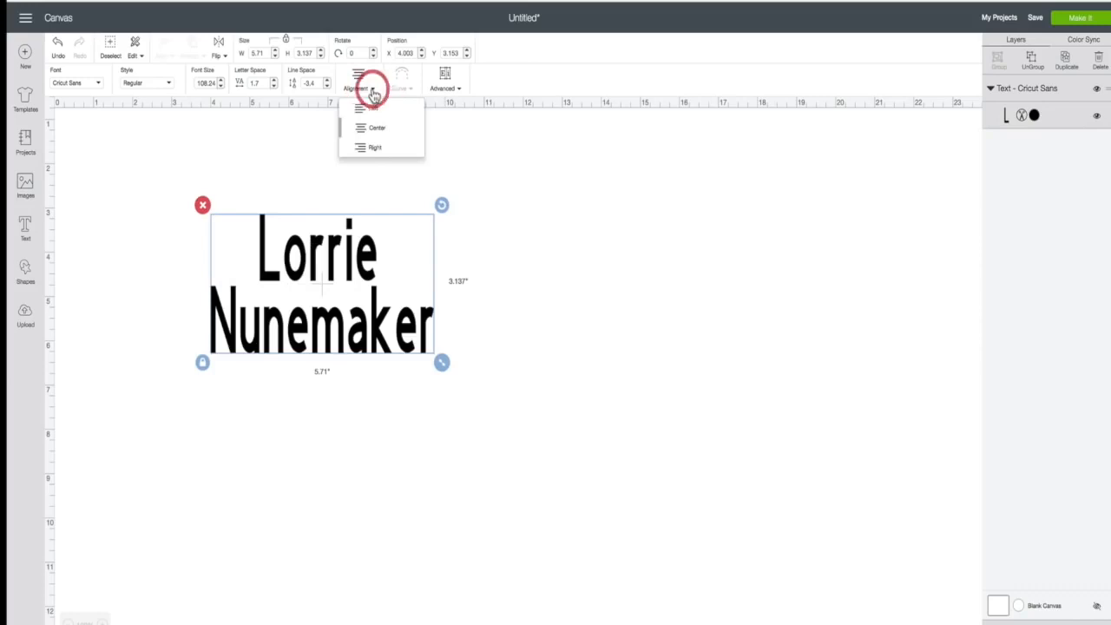
click(366, 145)
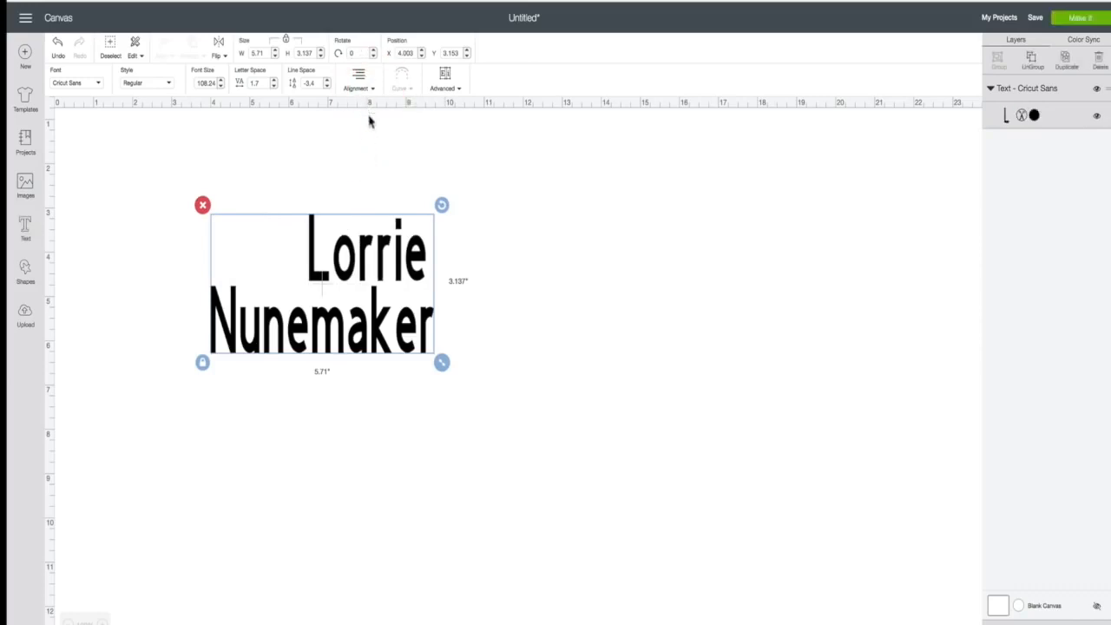
- Remove the line break so the name reads on one line, about 9.03 in wide
double_click(399, 265)
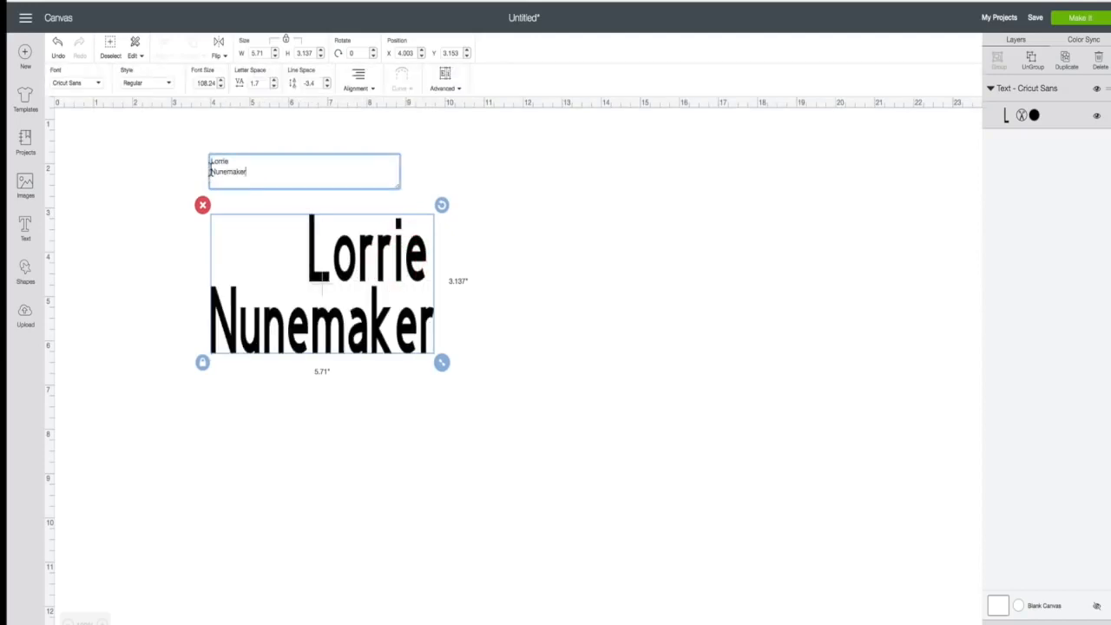
key(BackSpace)
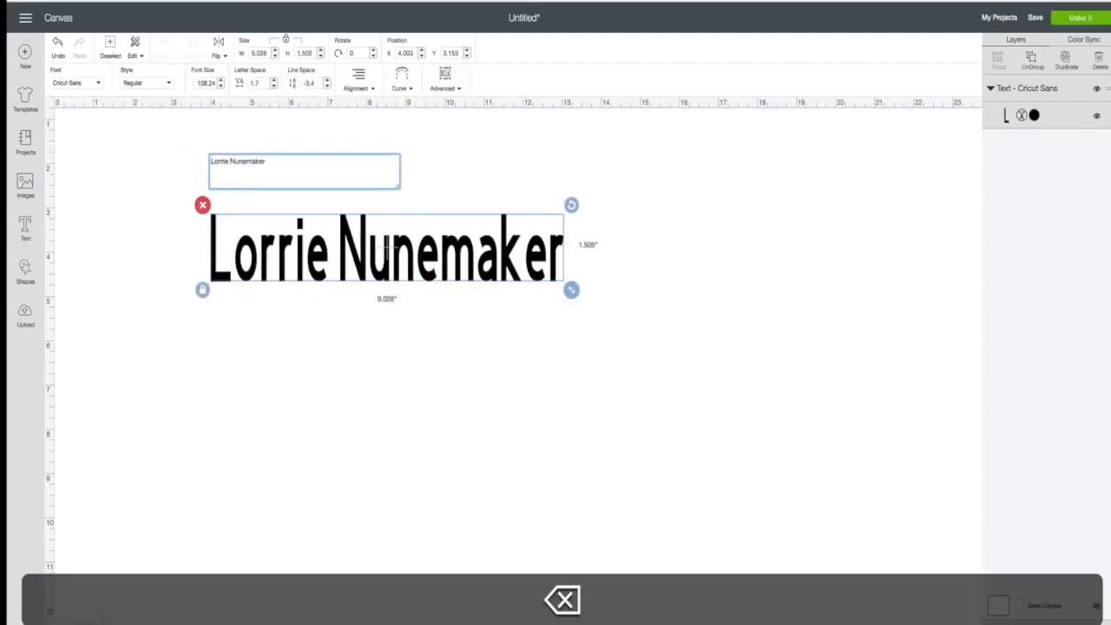
click(414, 244)
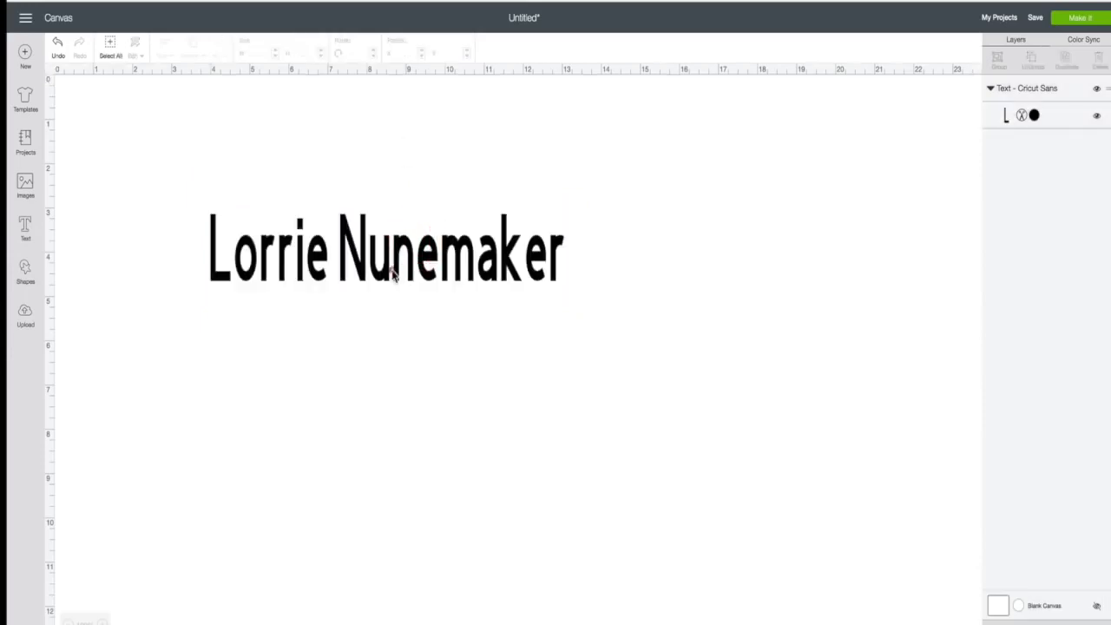
- Bend the name text into an upward arc using the Curve diameter slider
click(393, 274)
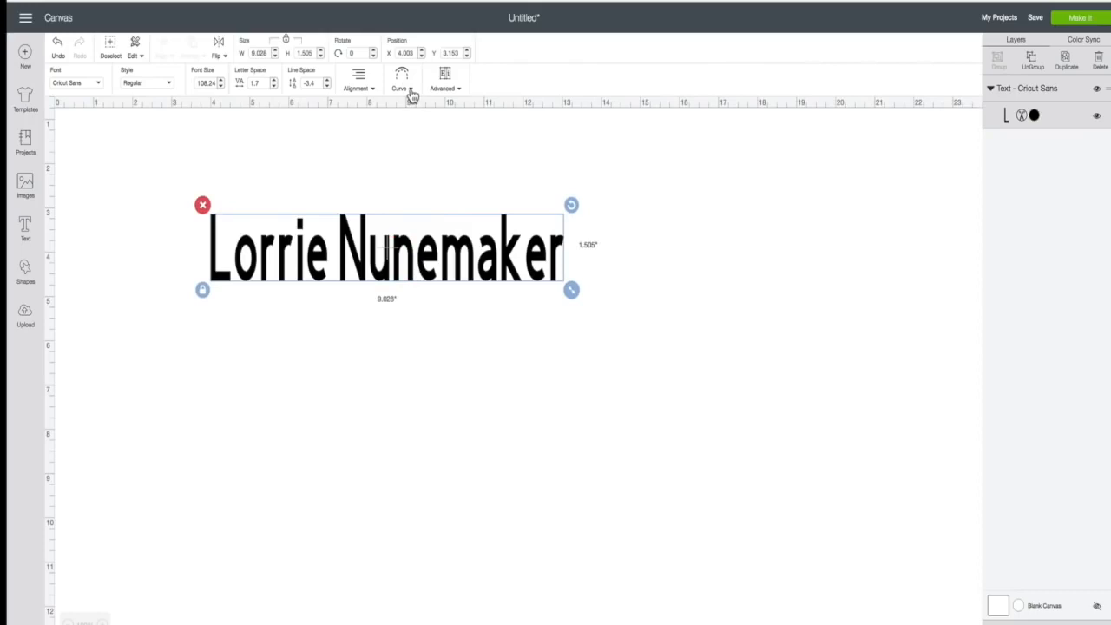
click(413, 92)
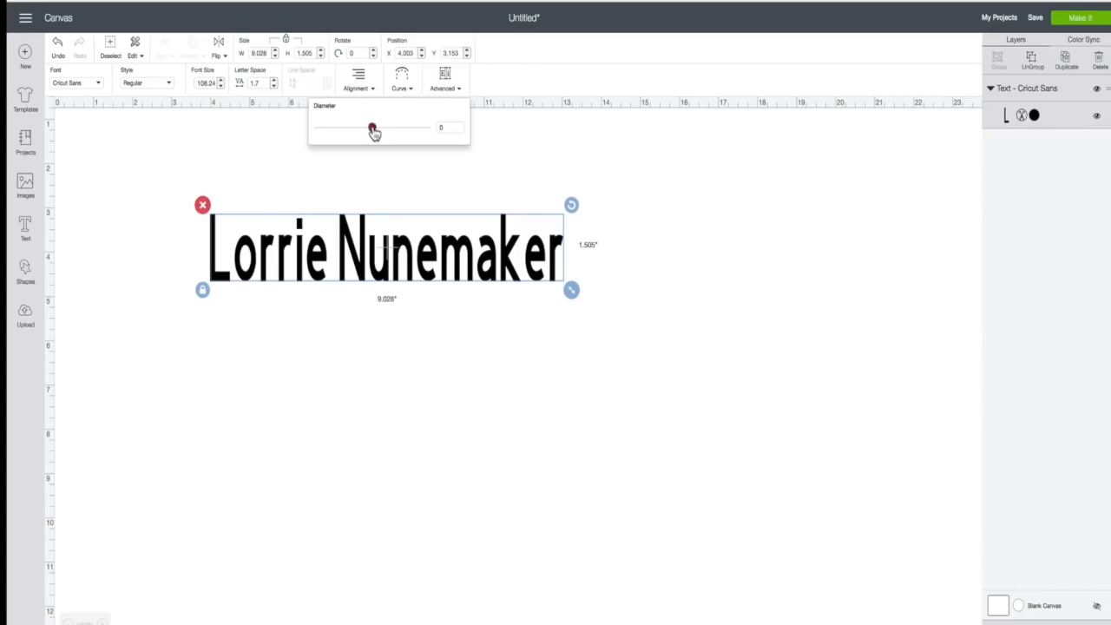
drag(373, 131, 405, 135)
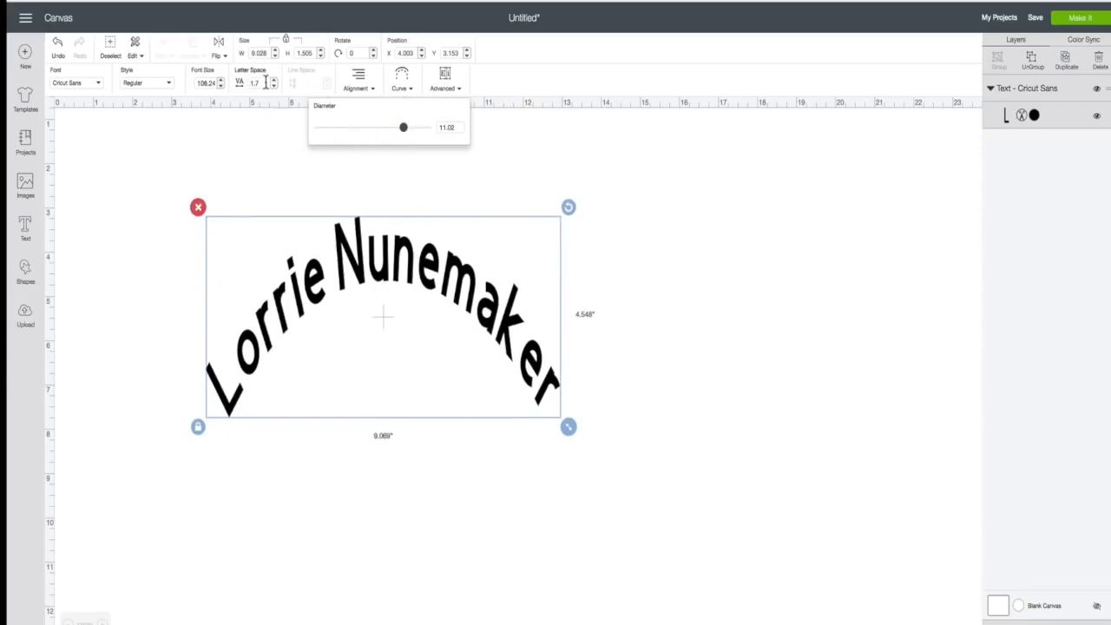
- Increase the arced text's letter spacing to 3.4
click(274, 82)
click(274, 82)
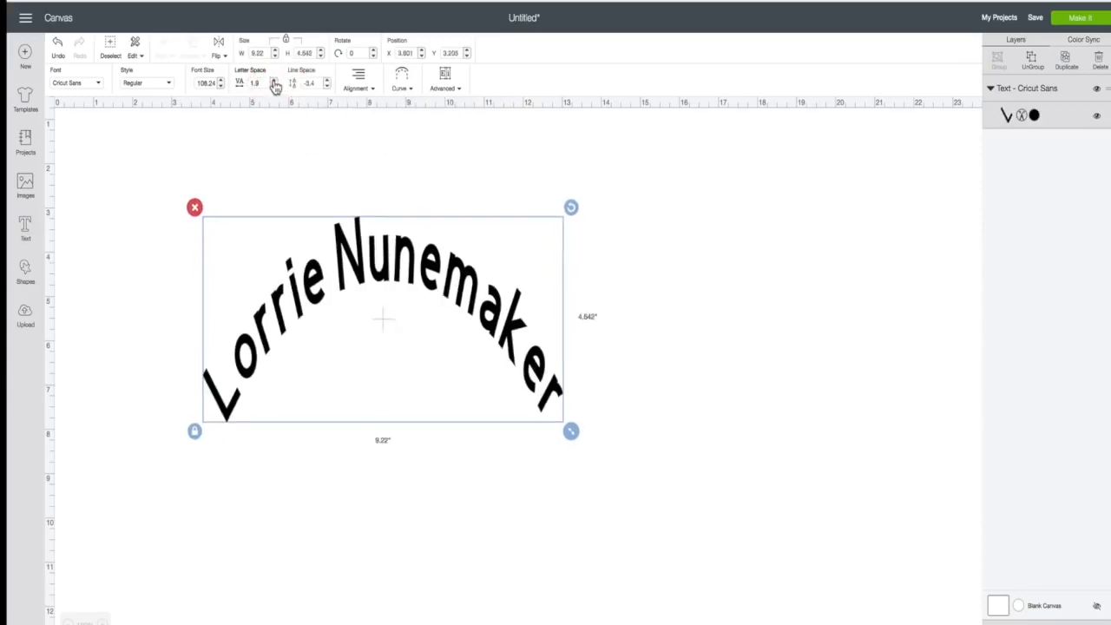
click(274, 83)
click(274, 83)
click(275, 82)
click(274, 83)
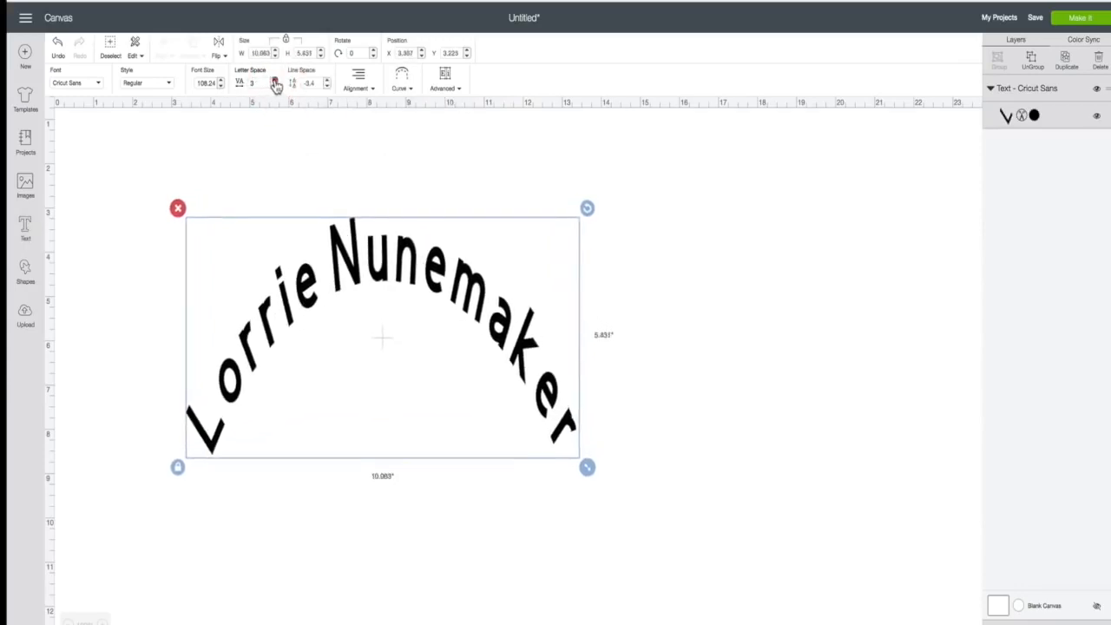
click(274, 82)
click(275, 82)
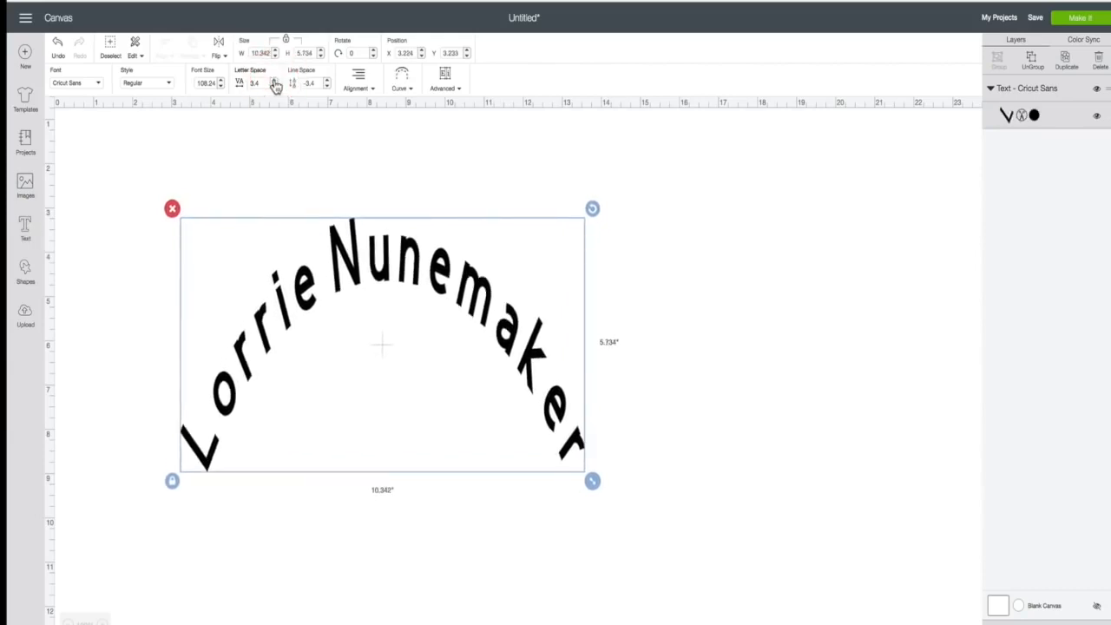
- Flatten the arc to a curve diameter of 21.789, about 11.07 in wide
click(414, 90)
drag(405, 129, 394, 126)
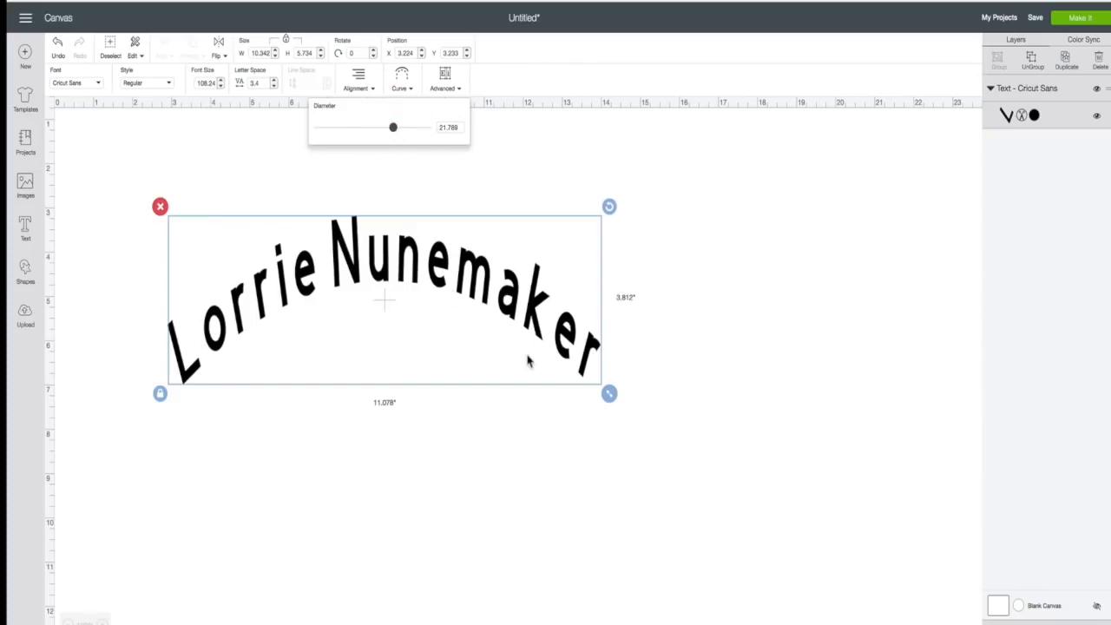
click(514, 318)
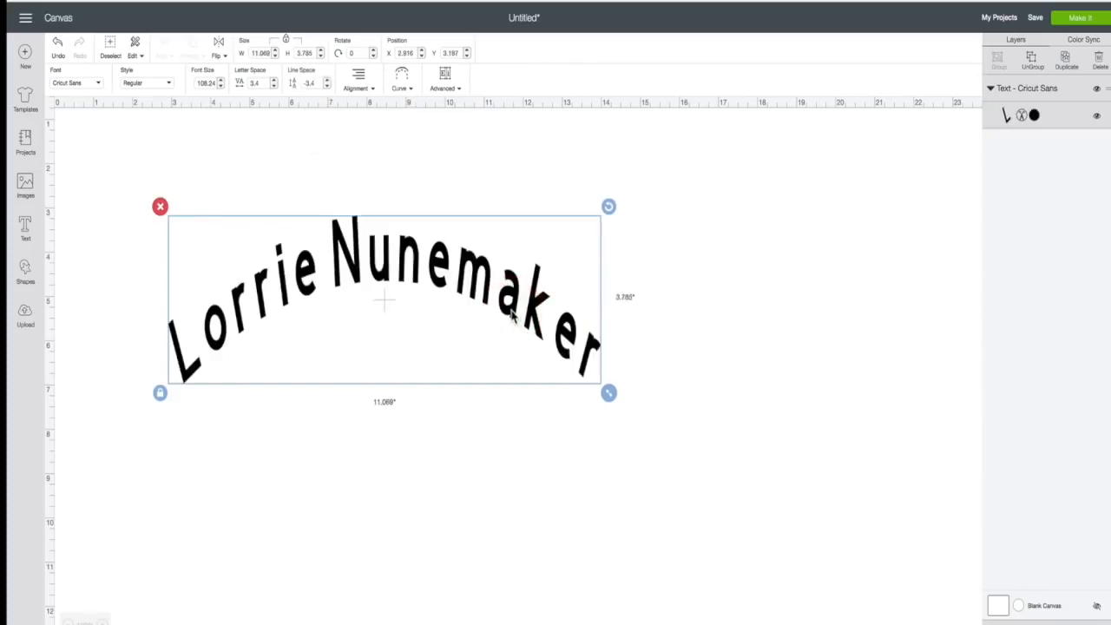
click(512, 317)
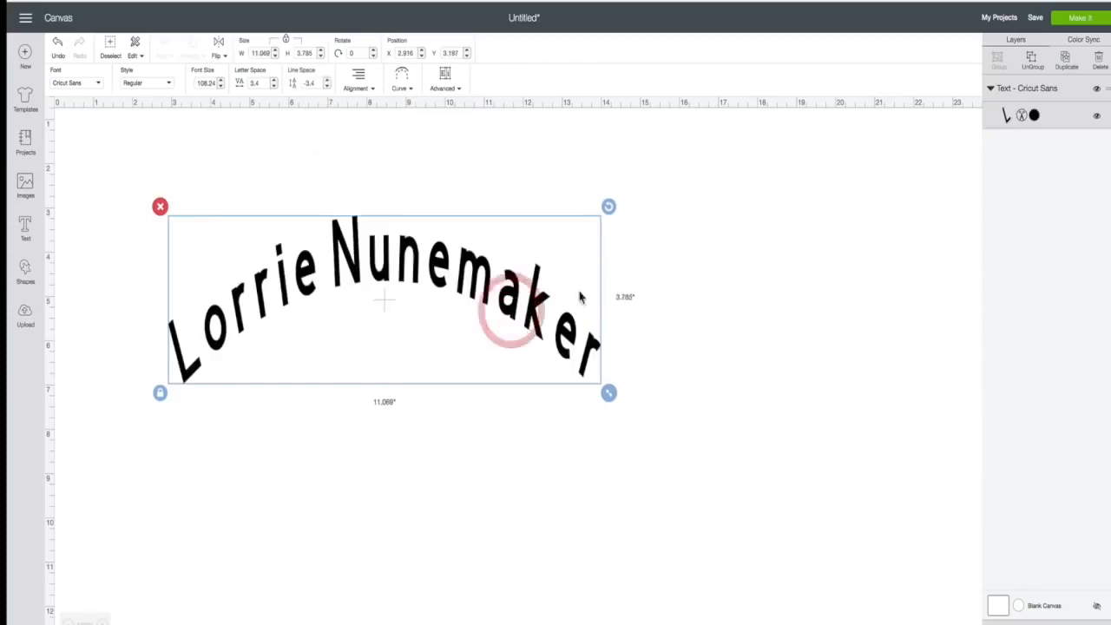
- Duplicate the arched name and move the copy below the original
click(1066, 62)
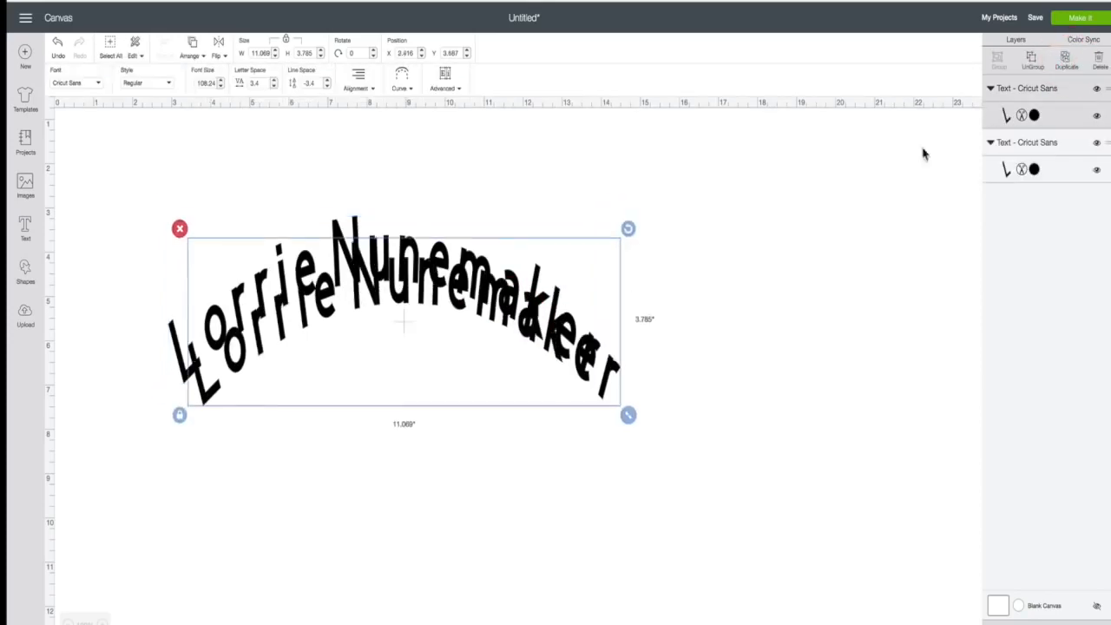
drag(564, 316, 552, 504)
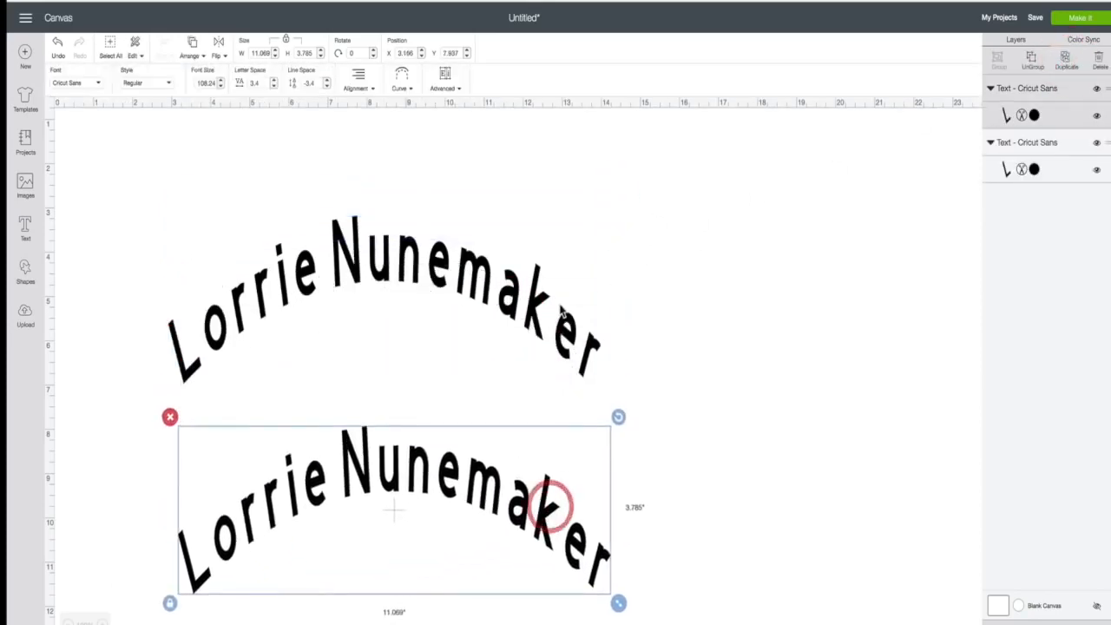
scroll(556, 317, down, 2)
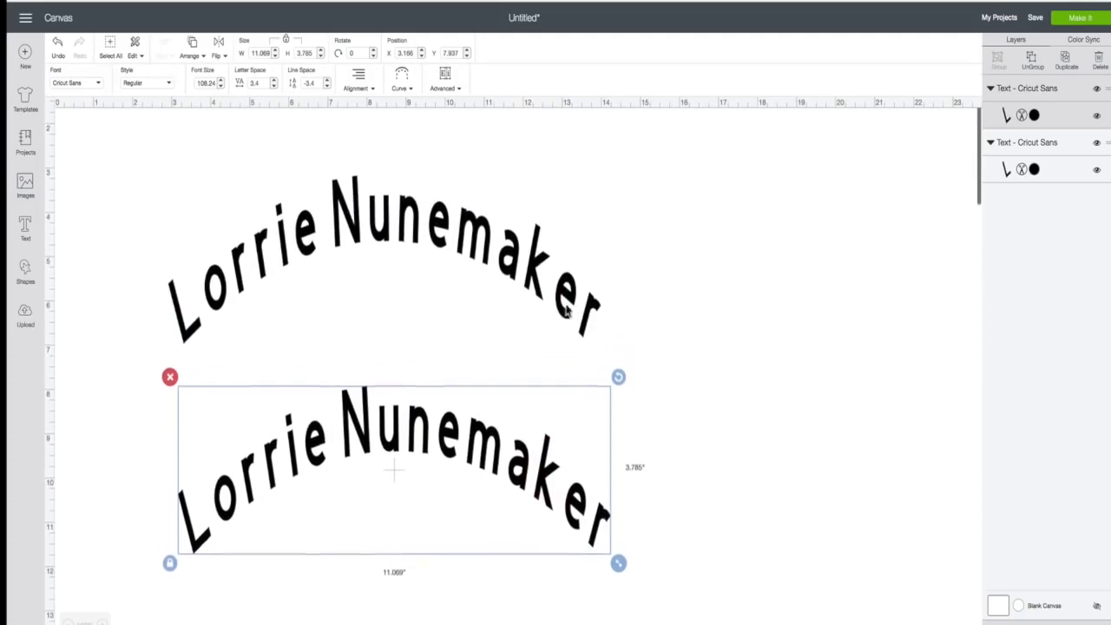
click(530, 290)
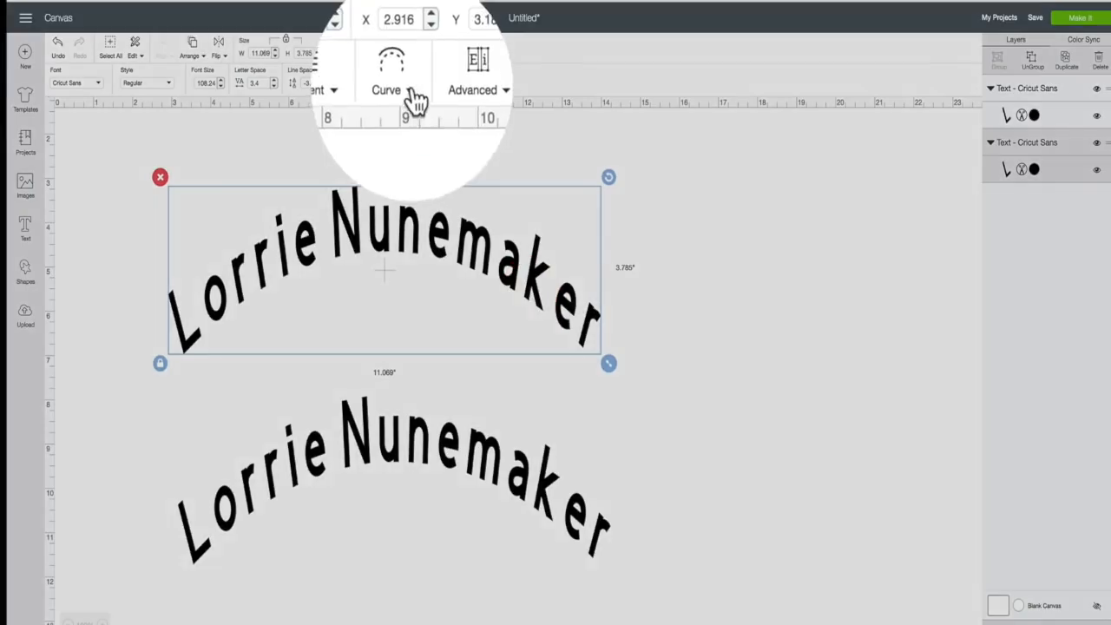
click(401, 87)
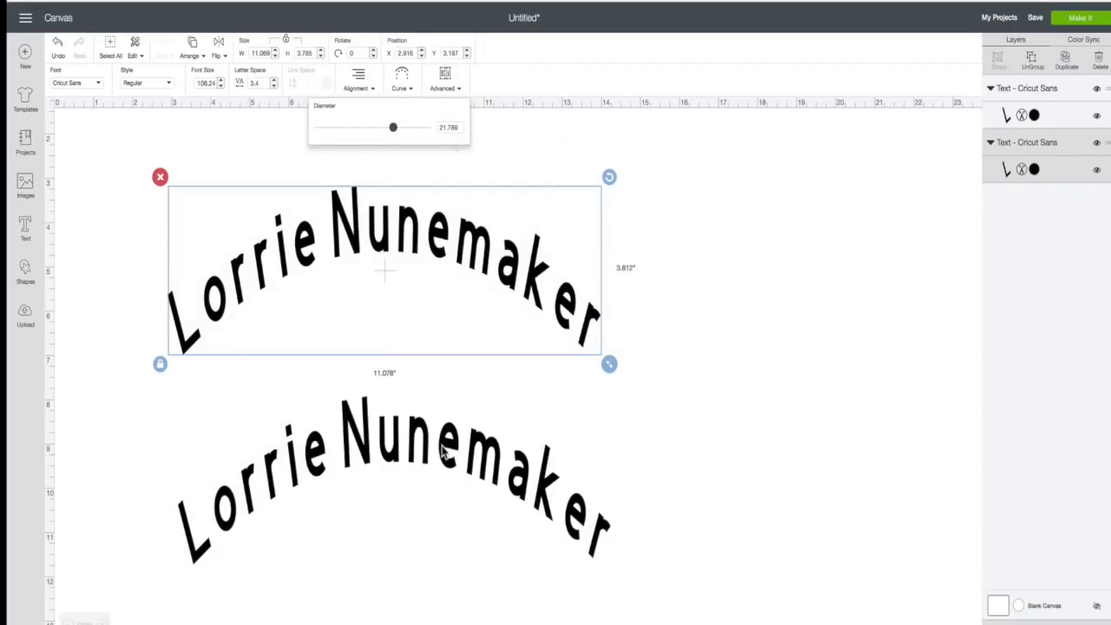
- Reverse the lower copy's curve to diameter -21.789 and move it further down
click(443, 452)
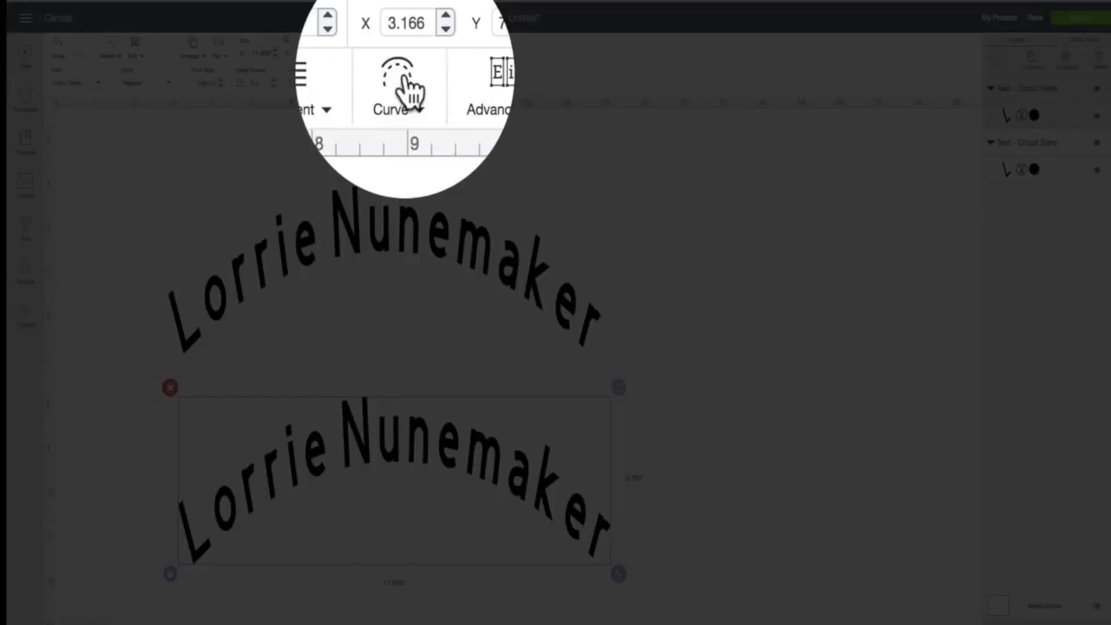
click(401, 82)
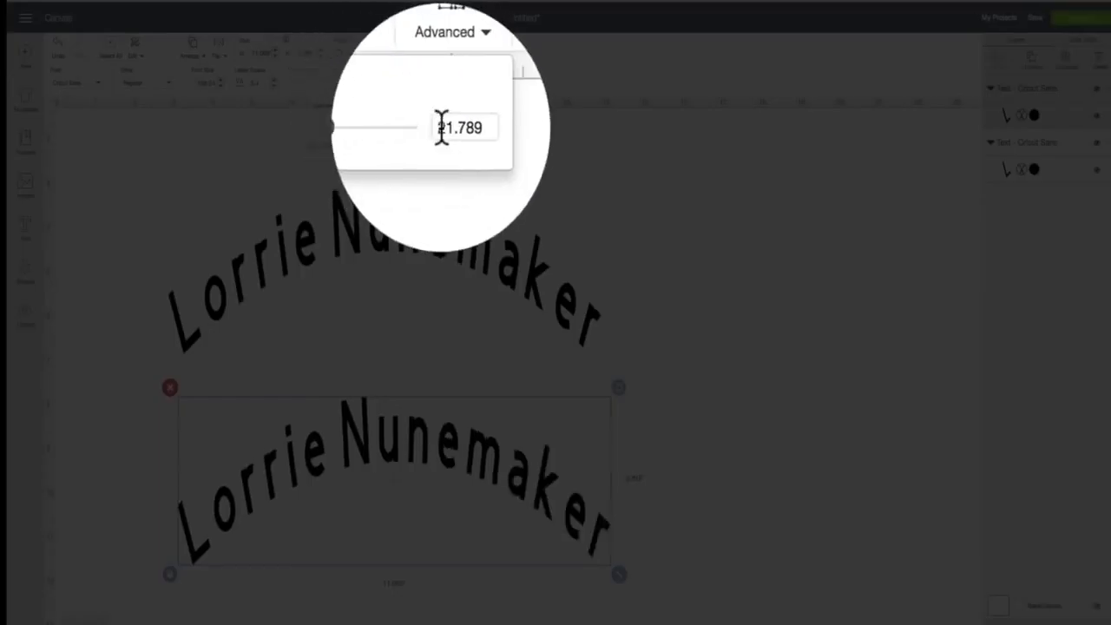
click(440, 127)
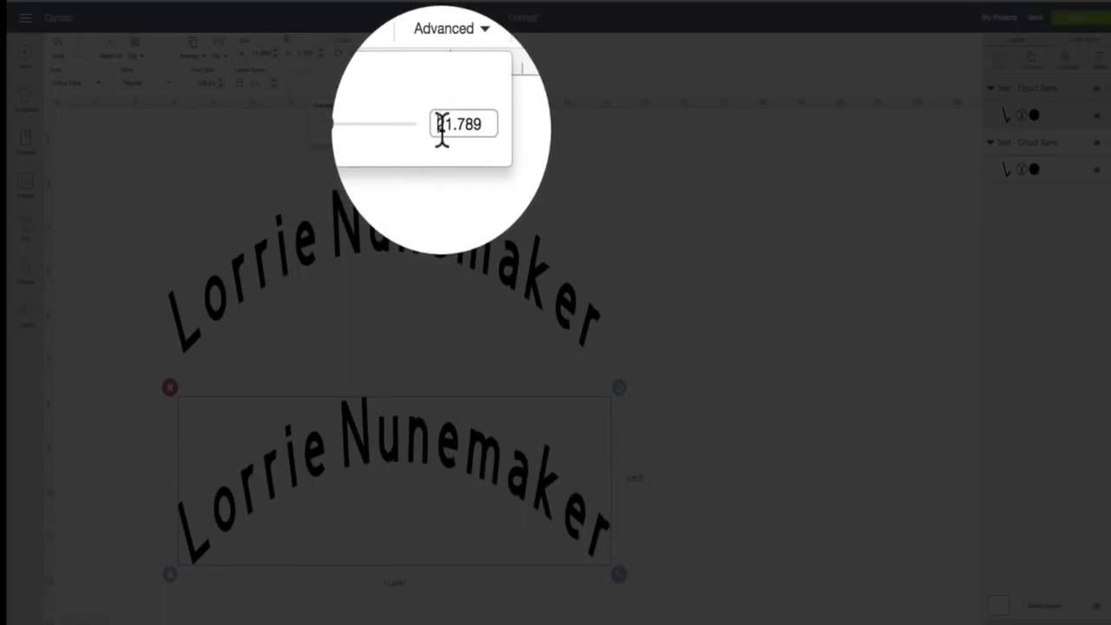
text(-)
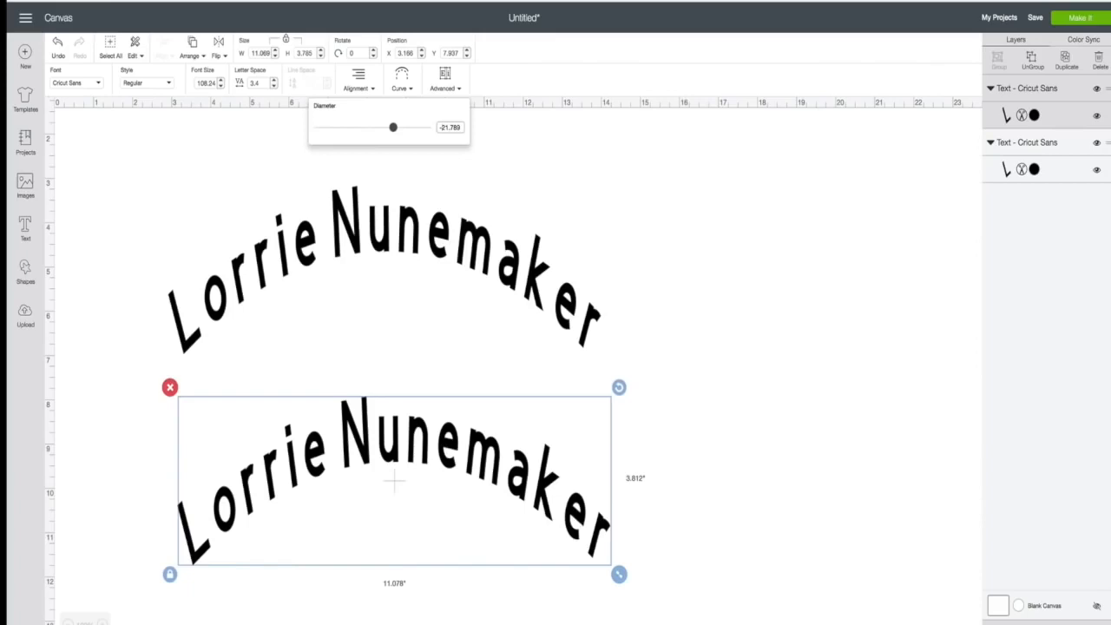
key(Return)
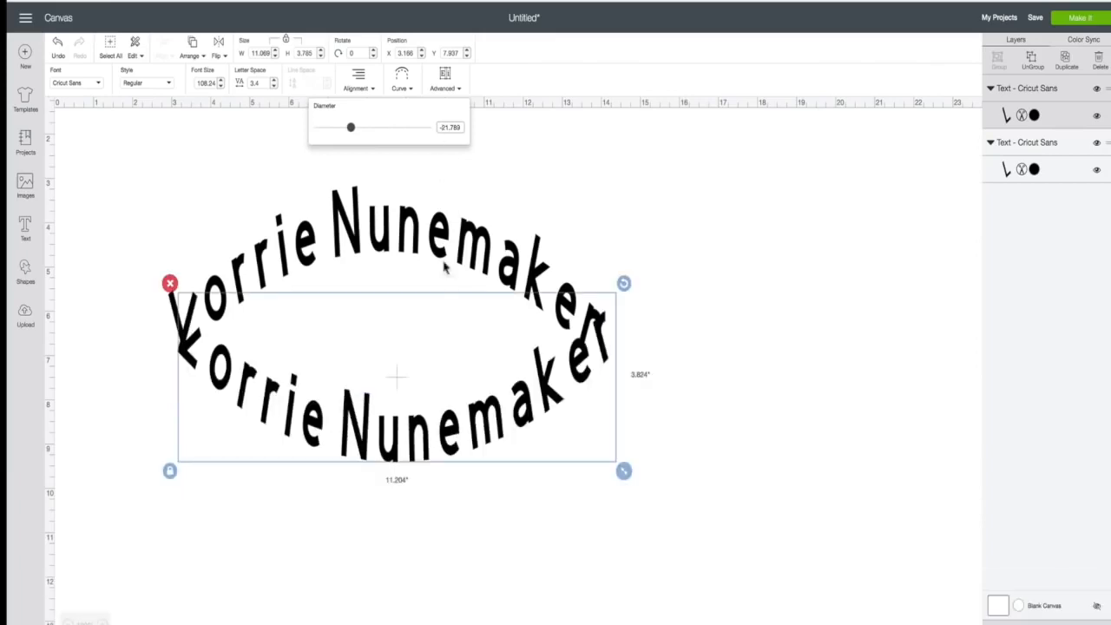
drag(479, 410, 474, 545)
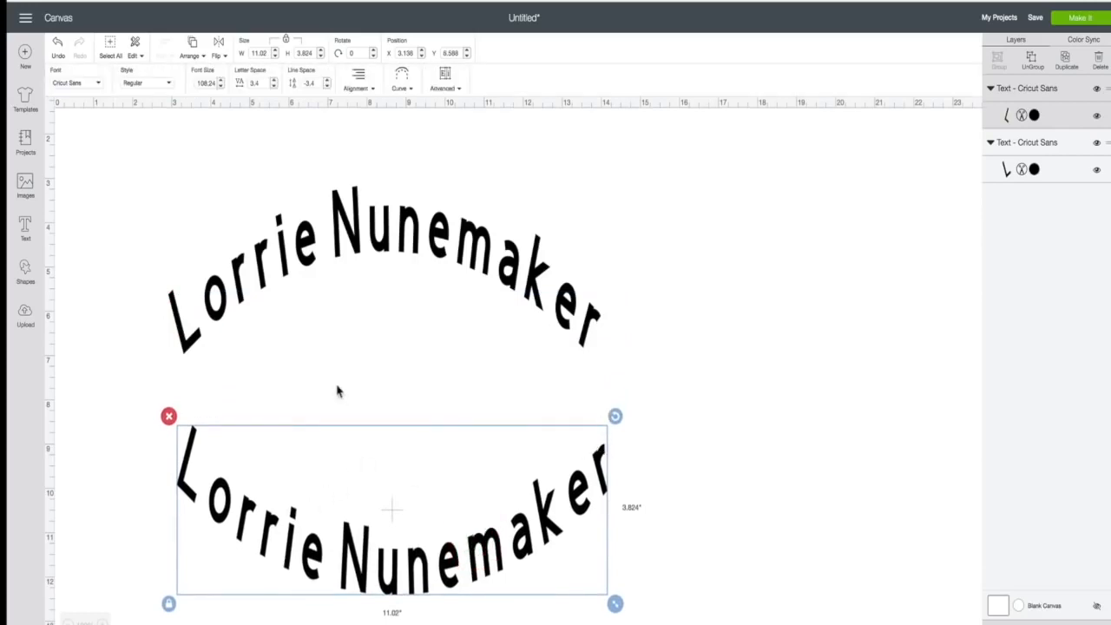
- Delete the lower reversed copy, set the remaining text's curve diameter to 0, and move it lower
click(170, 417)
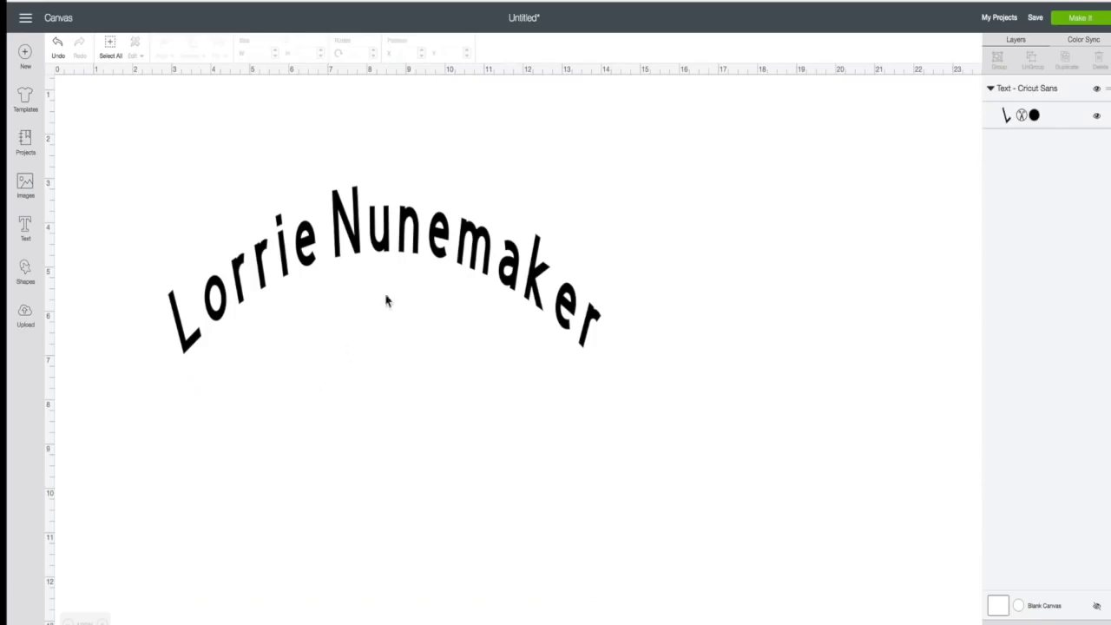
click(399, 250)
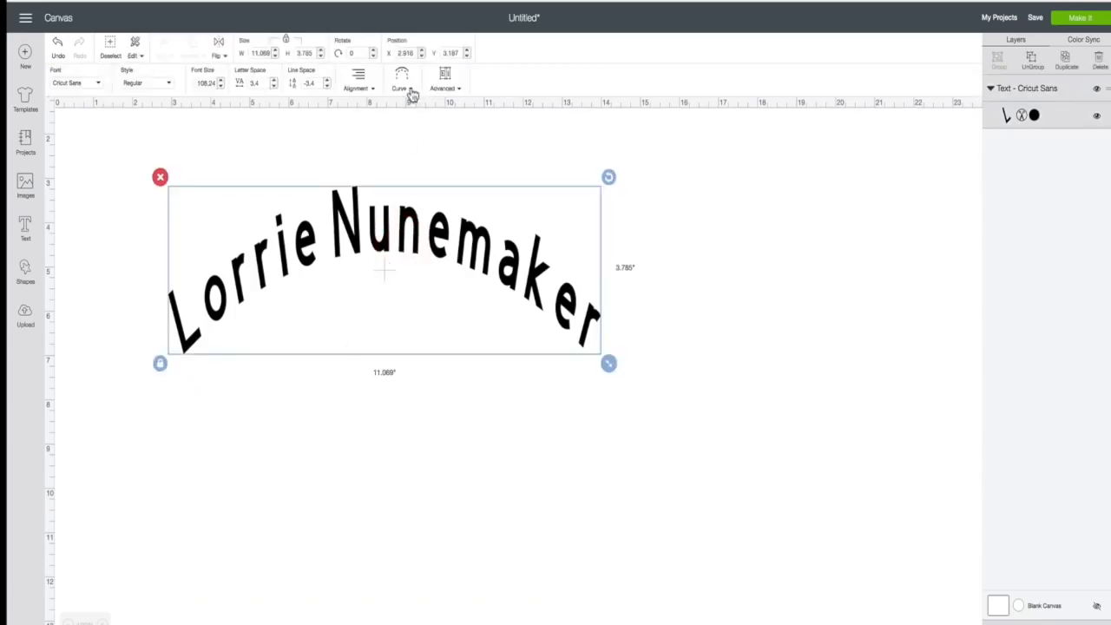
click(404, 83)
drag(395, 131, 378, 129)
drag(459, 128, 407, 128)
text(0)
key(Return)
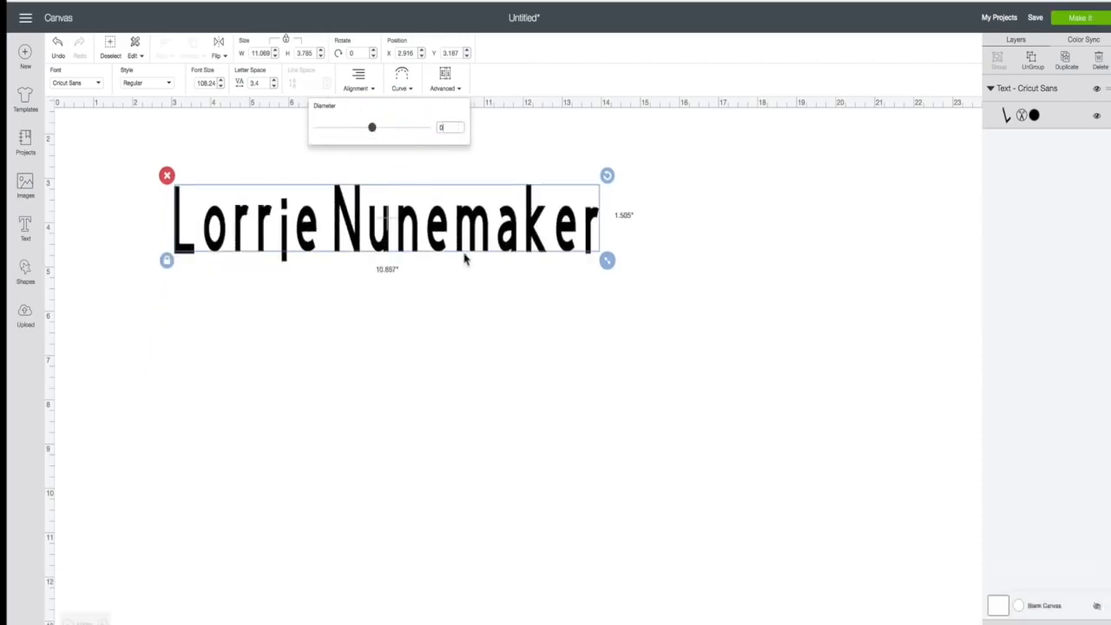
drag(457, 235, 432, 413)
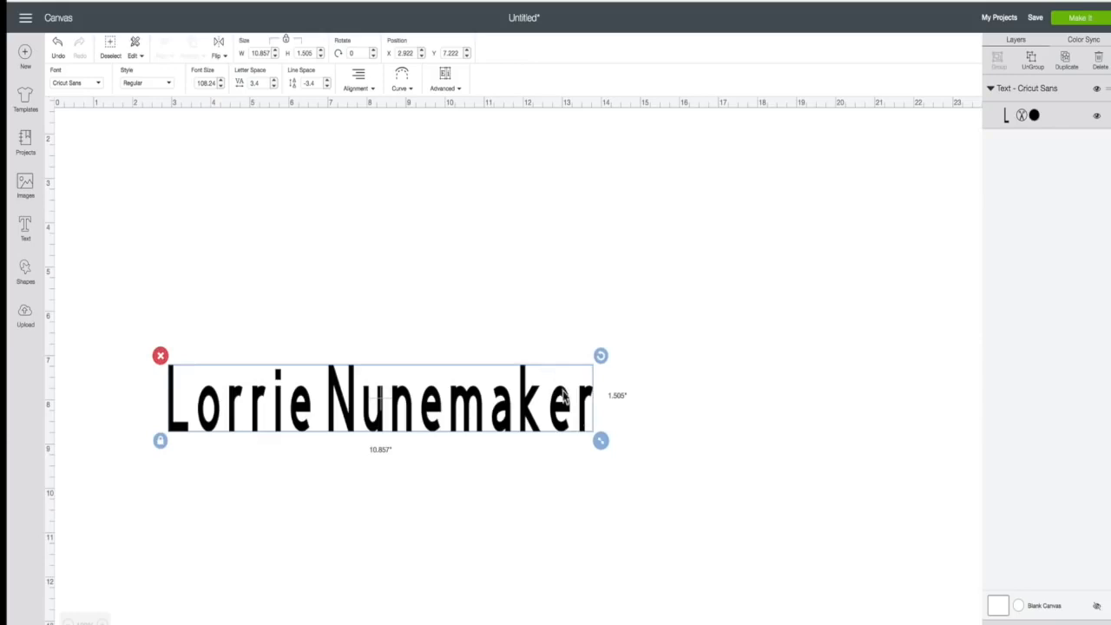
- Nudge the name slightly right and lower its letter spacing from 3.4 to 3.1
drag(527, 414, 544, 412)
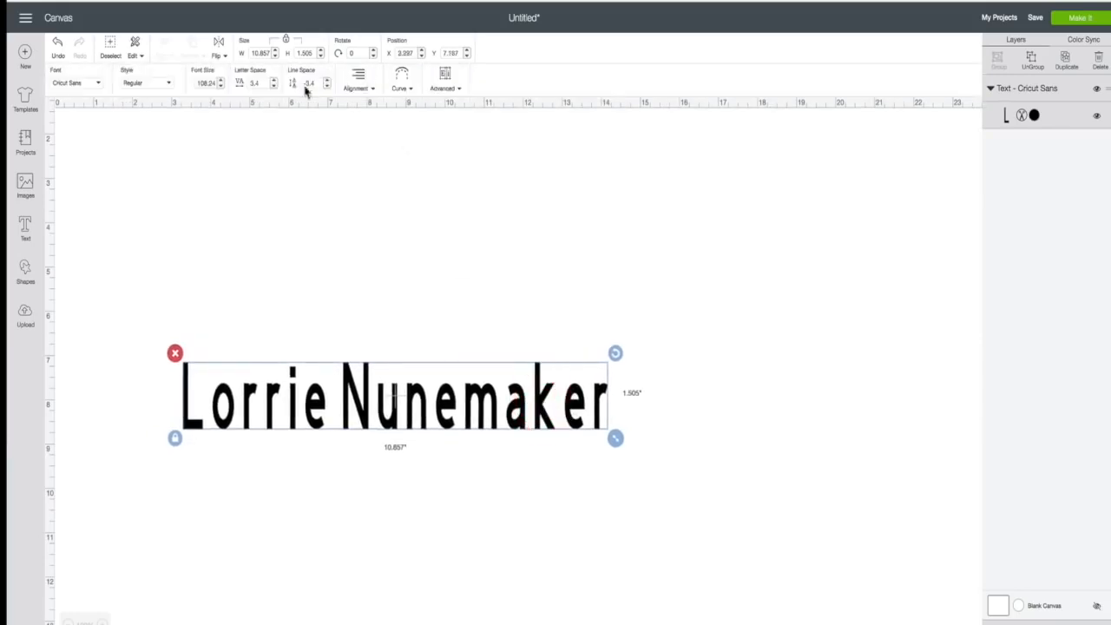
click(274, 86)
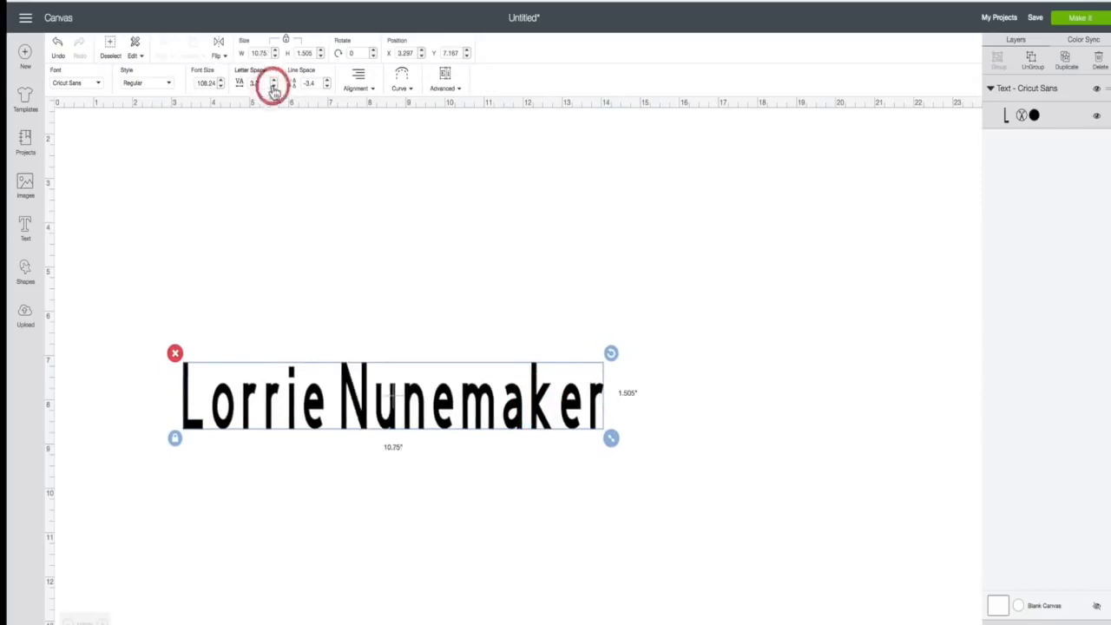
click(274, 87)
click(273, 87)
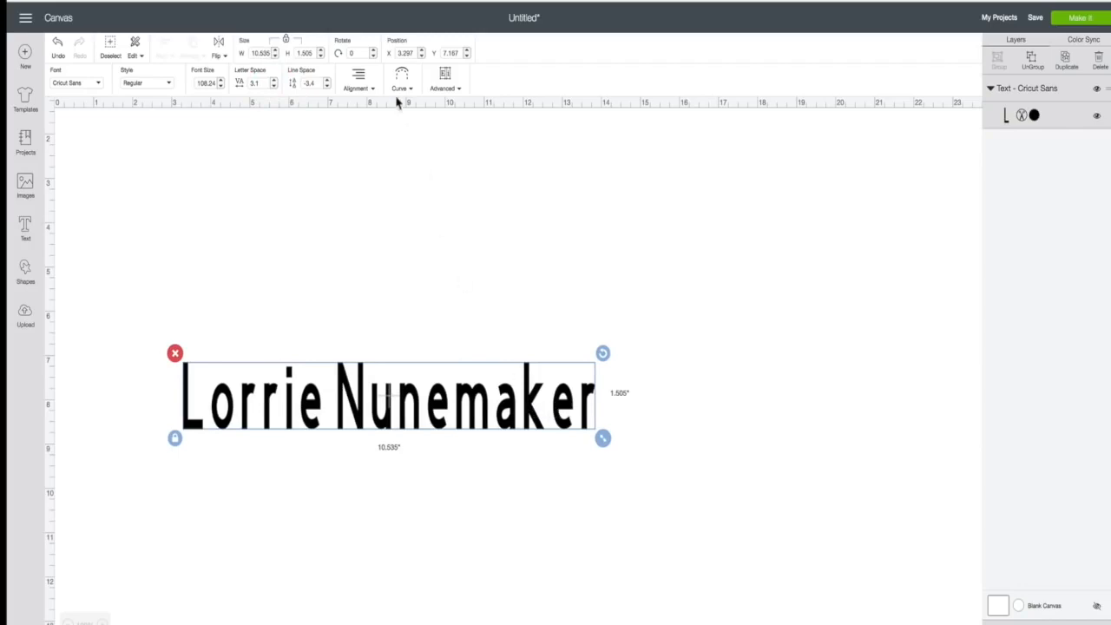
click(563, 406)
click(459, 91)
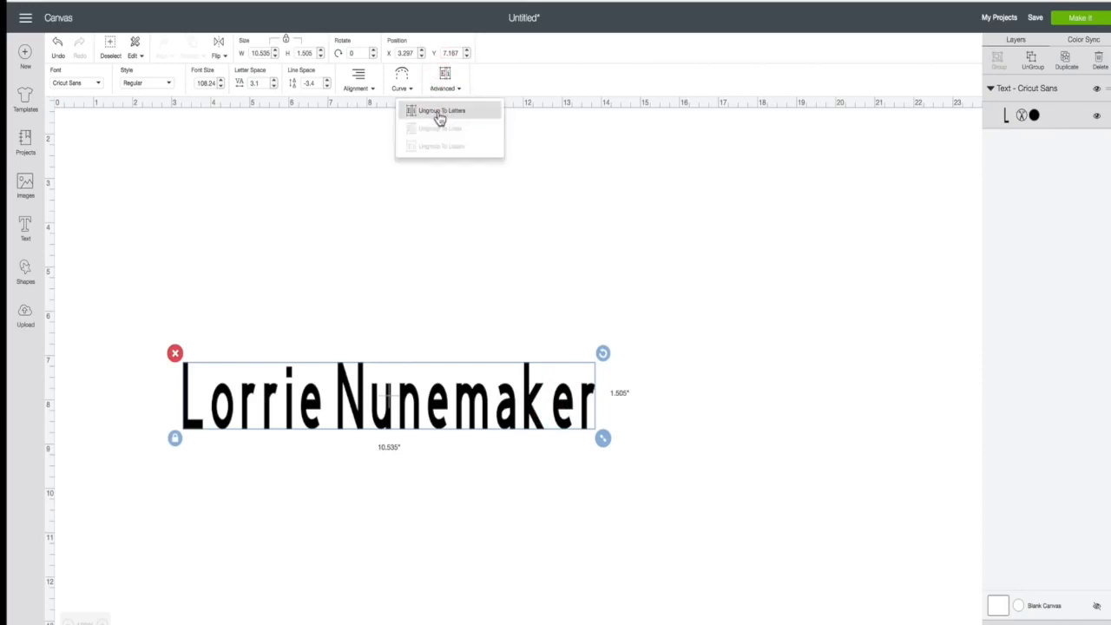
- Ungroup the name so each letter becomes its own Cricut Sans text layer
click(440, 115)
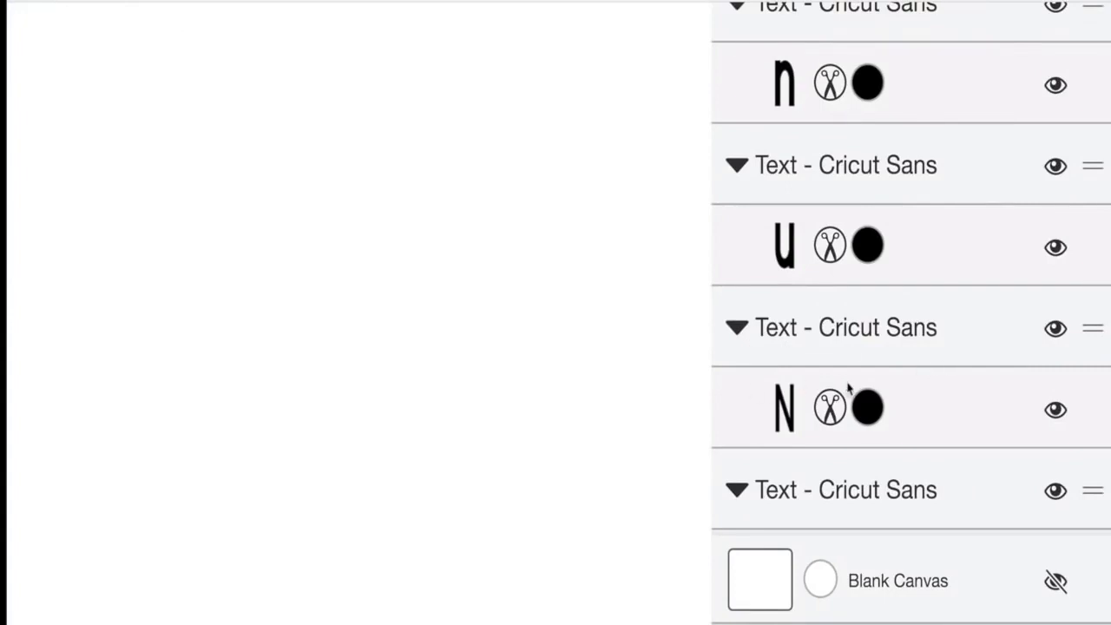
- Nudge the second-to-last e and the final r slightly to the left
click(562, 408)
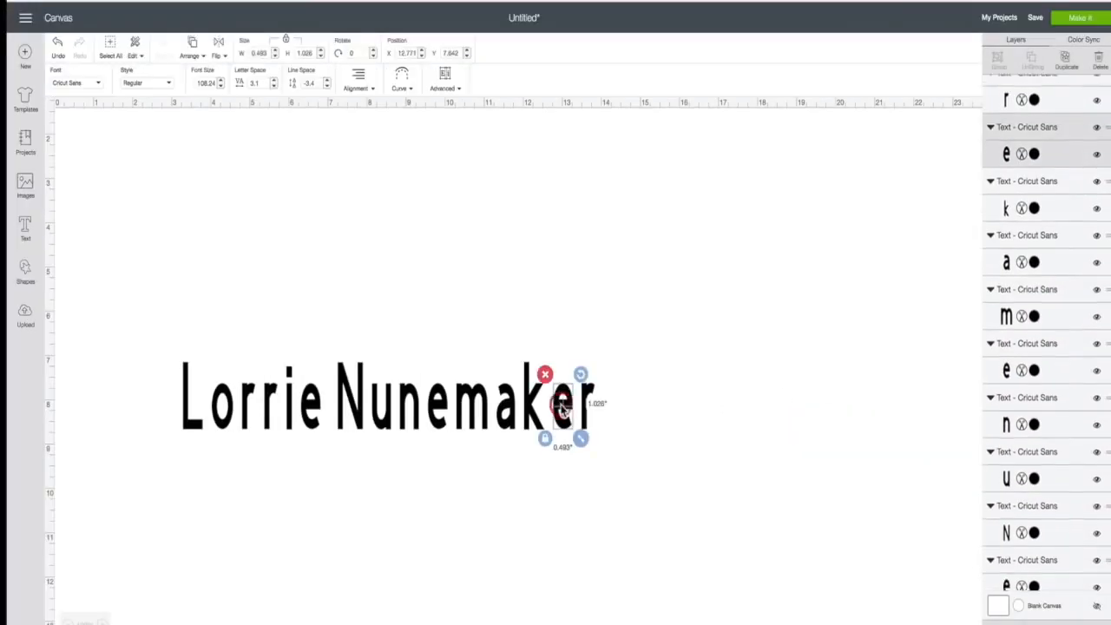
key(Left)
key(Left)
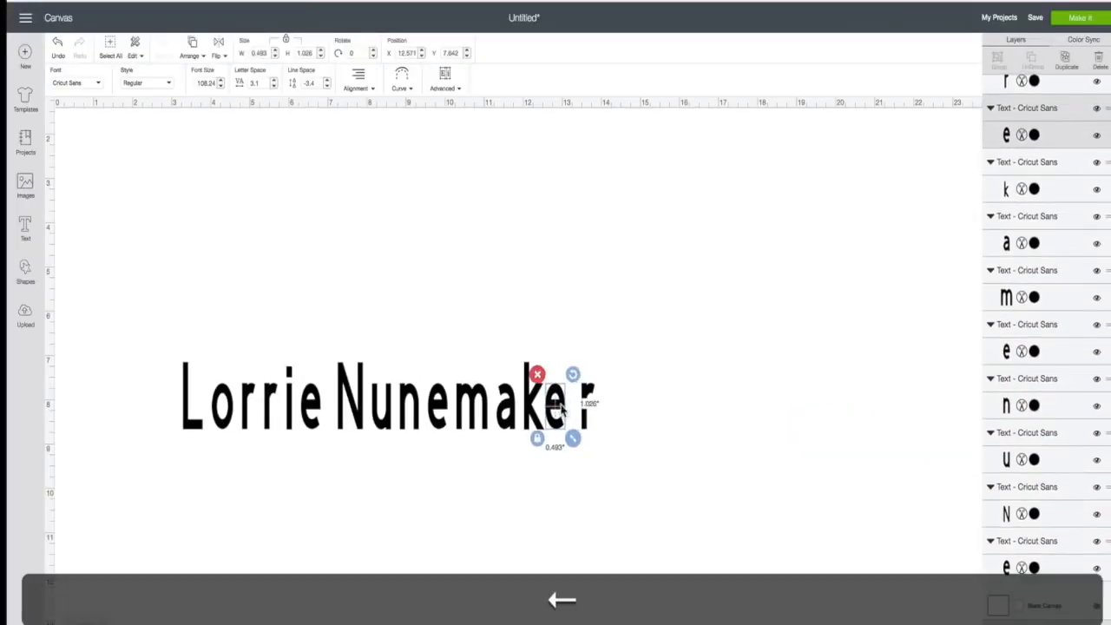
click(589, 393)
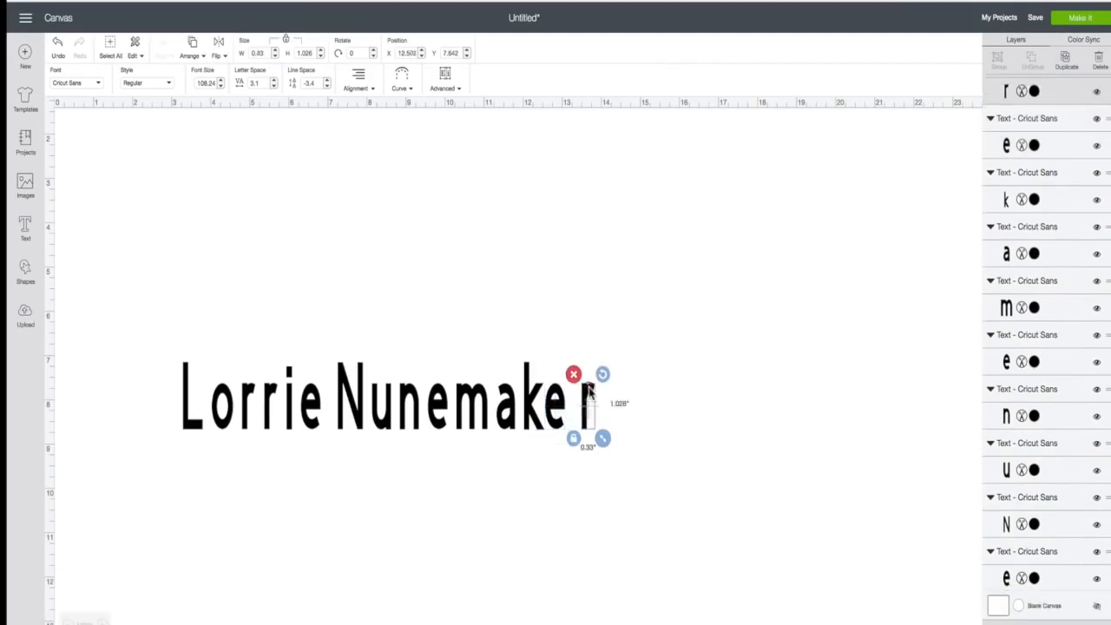
key(Left)
key(Left)
key(Left)
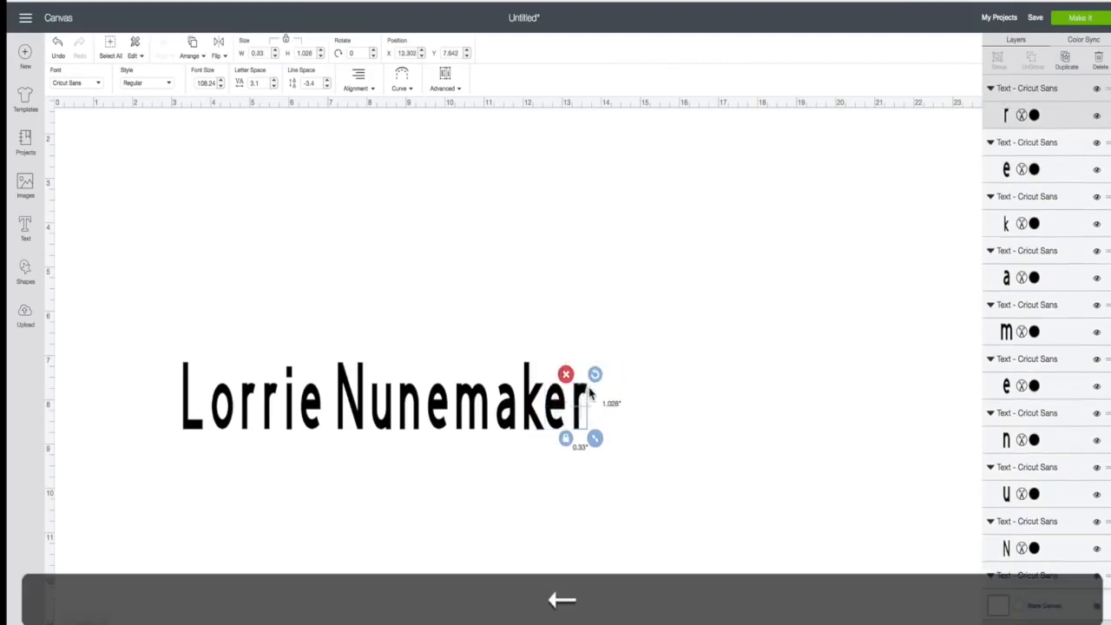
click(645, 416)
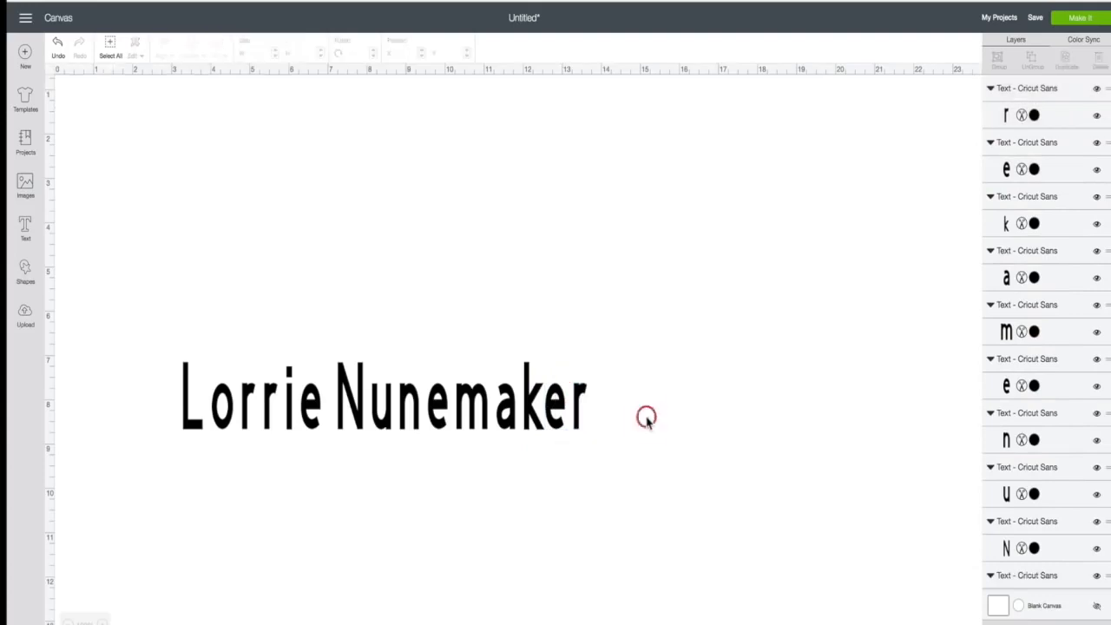
drag(124, 294, 633, 511)
click(583, 480)
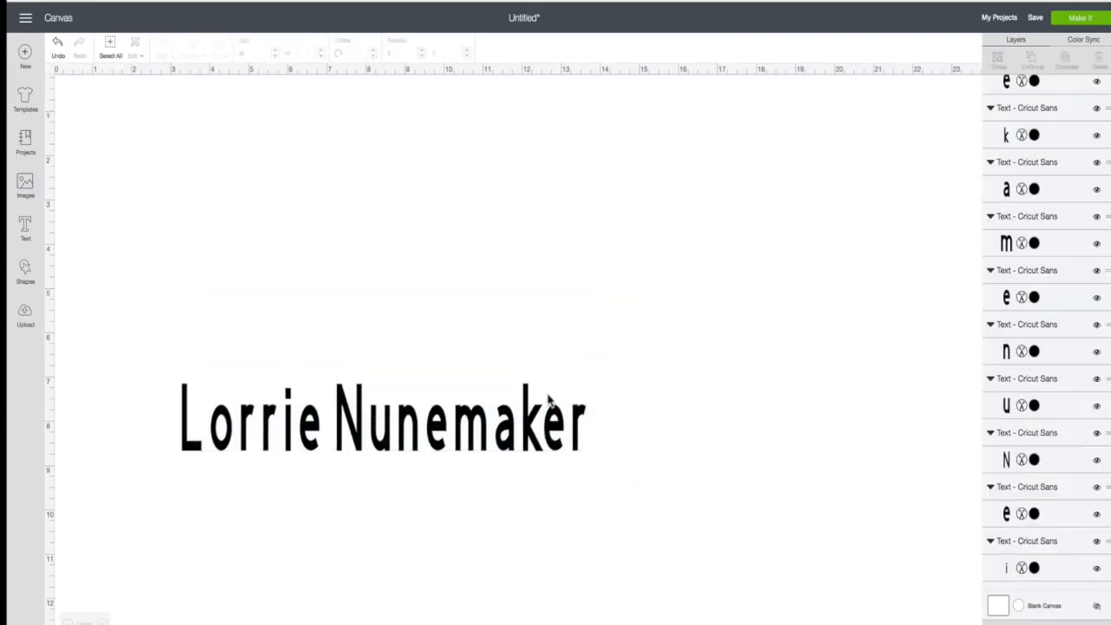
- Enlarge the final r to font size 140.24
click(560, 432)
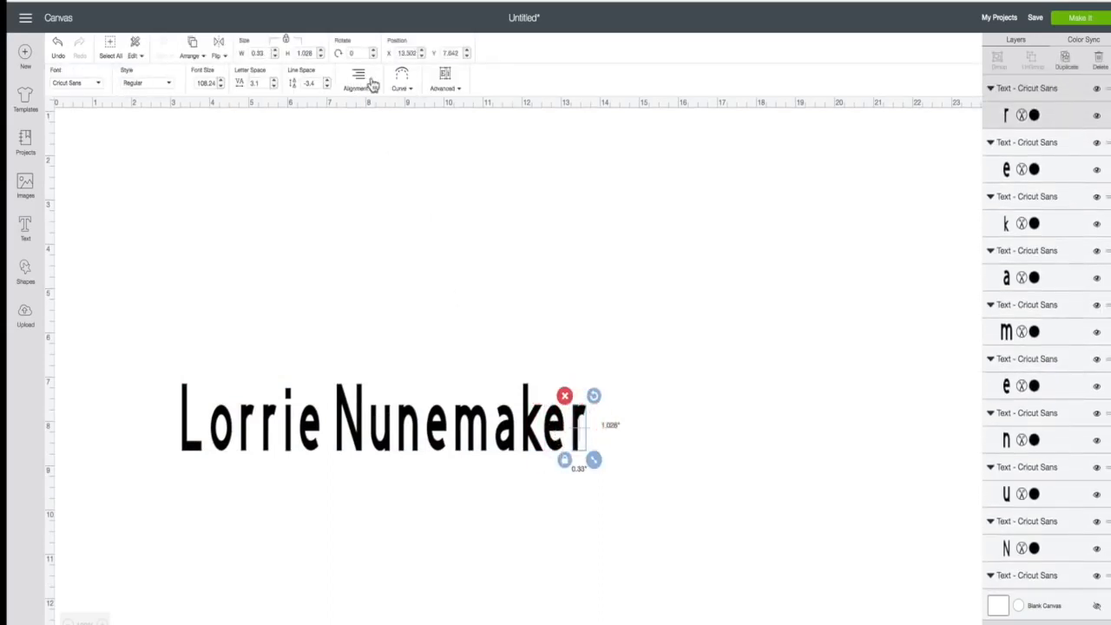
click(220, 79)
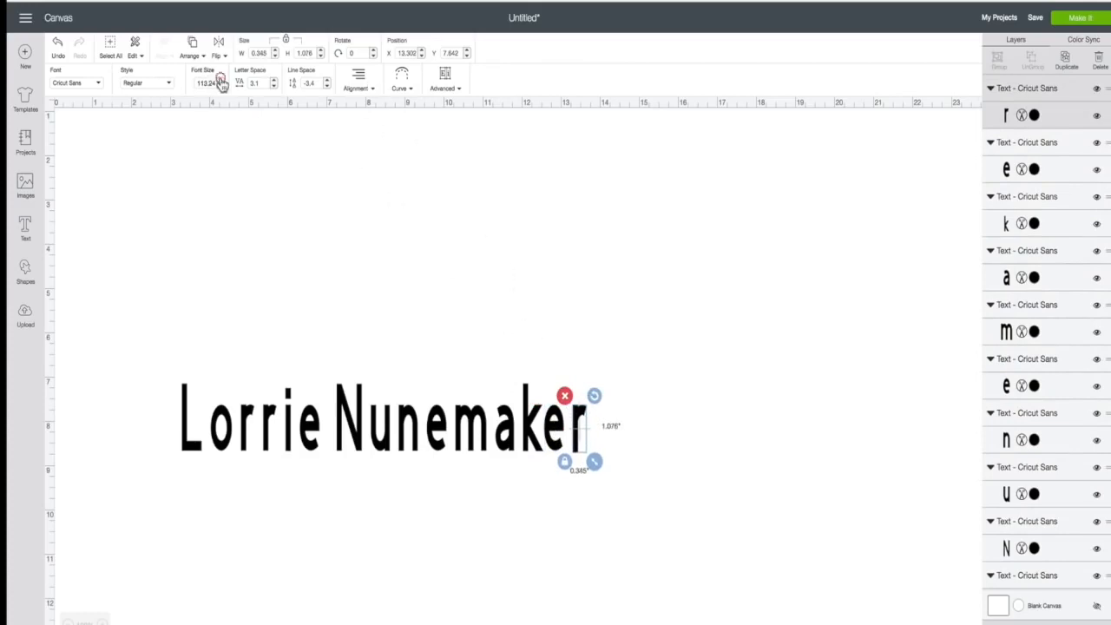
click(221, 79)
click(220, 79)
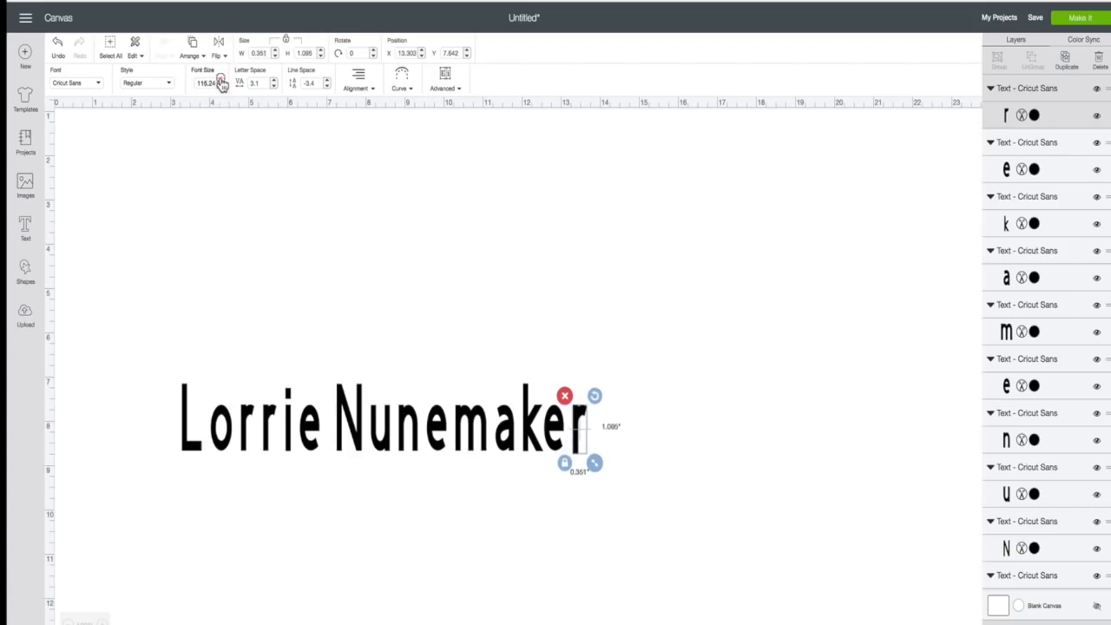
click(221, 79)
click(220, 79)
click(221, 79)
click(221, 79)
click(220, 79)
click(220, 79)
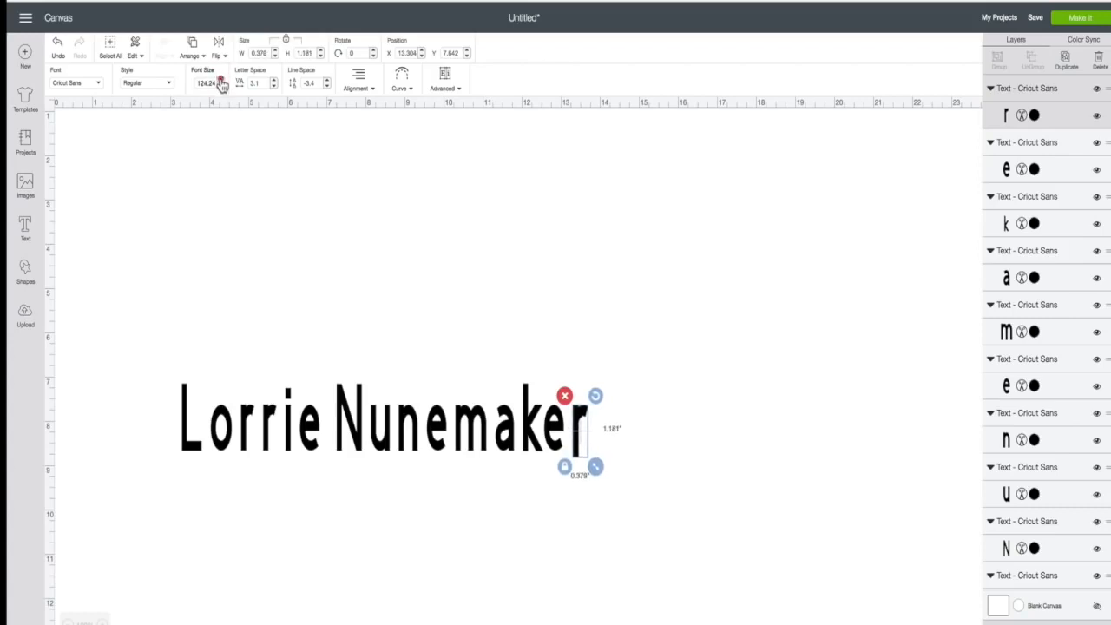
click(221, 79)
click(221, 79)
click(220, 79)
click(220, 79)
click(221, 79)
click(221, 79)
click(221, 79)
click(221, 79)
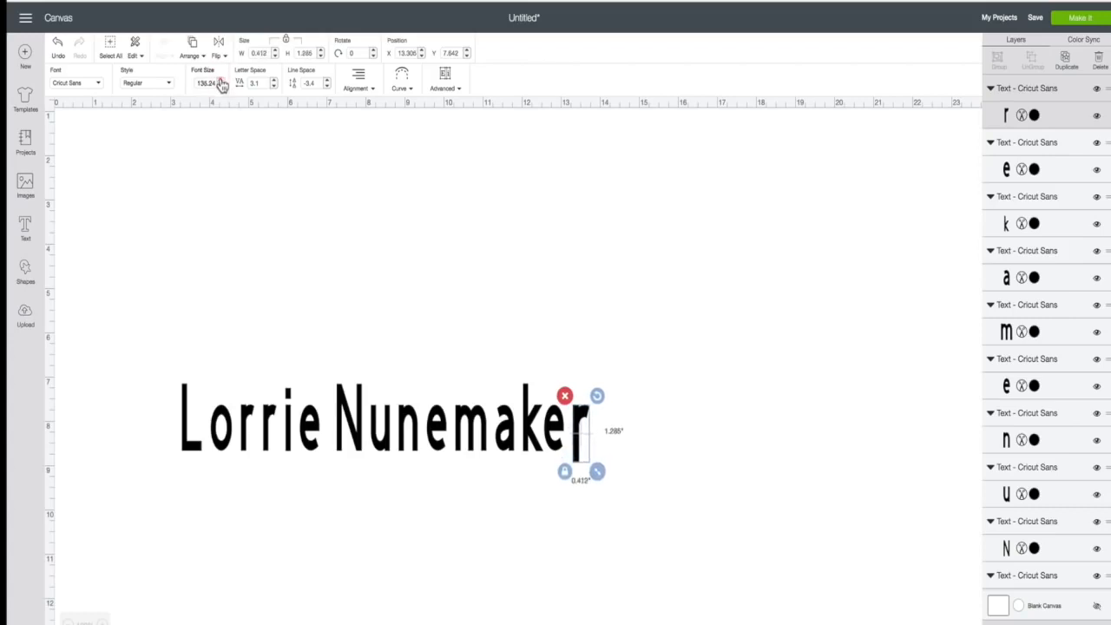
click(221, 79)
click(221, 79)
click(221, 79)
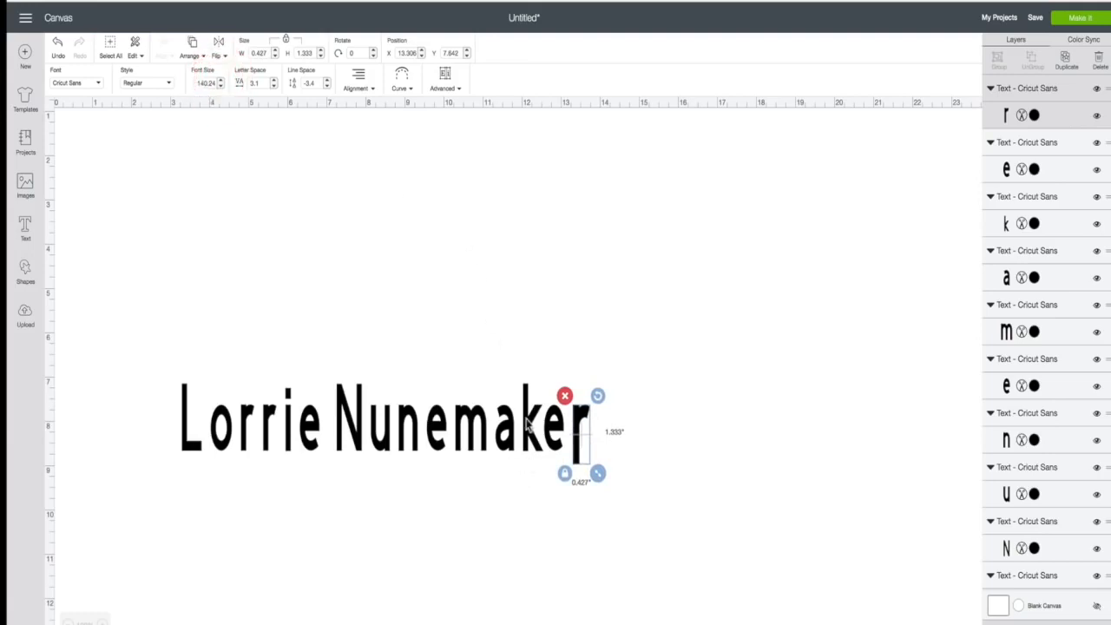
click(527, 423)
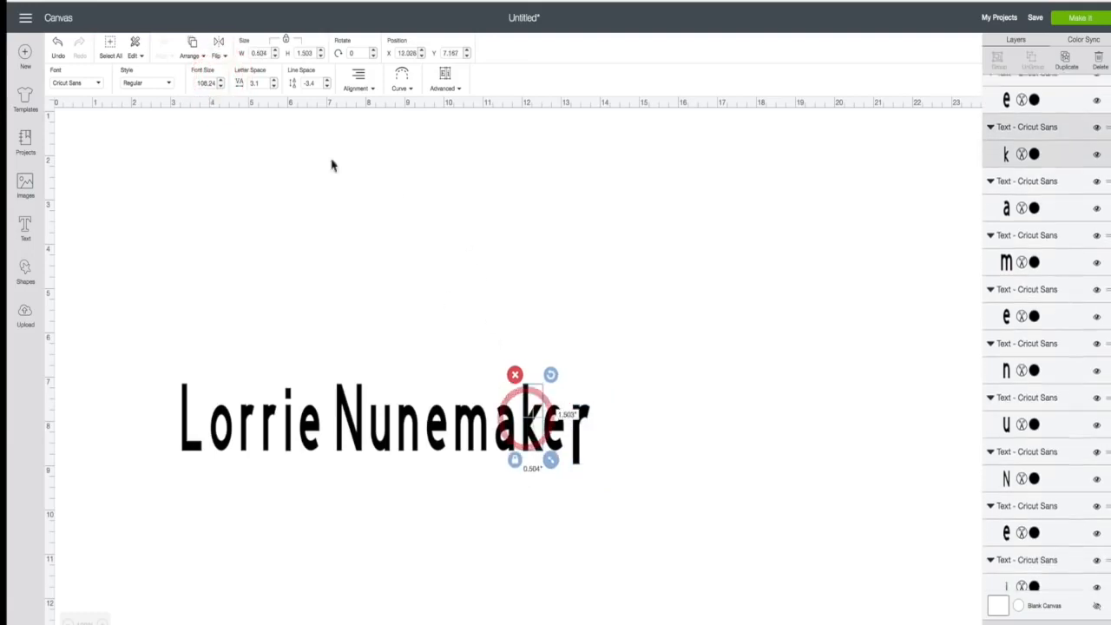
- Enlarge the letter k with the font-size spinner to around 130
click(220, 80)
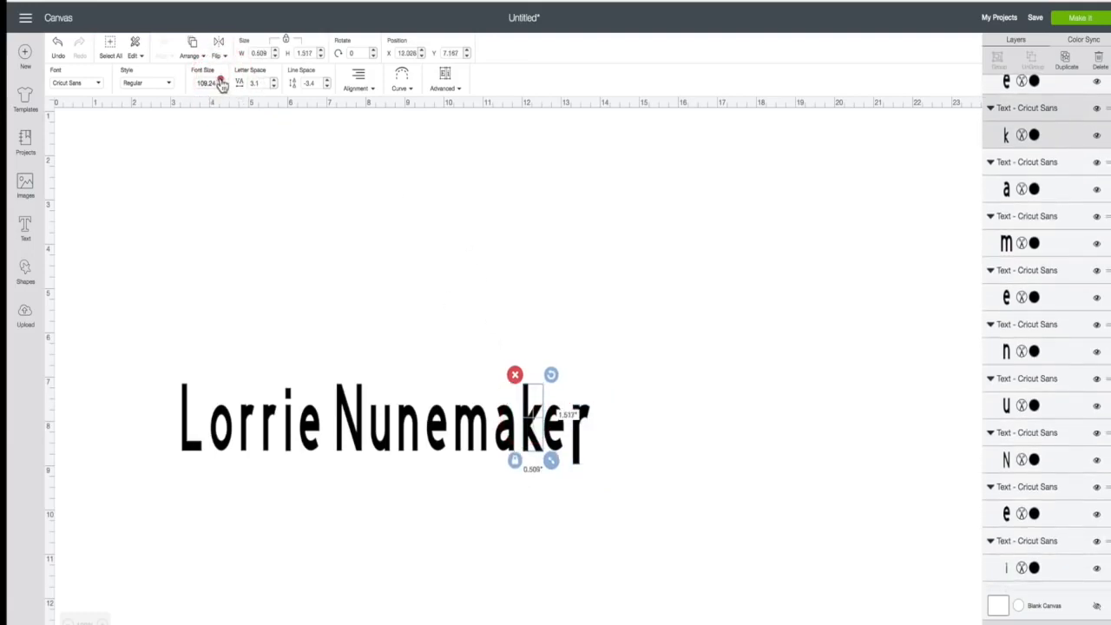
click(221, 80)
click(221, 80)
click(221, 80)
click(221, 80)
click(221, 80)
click(221, 79)
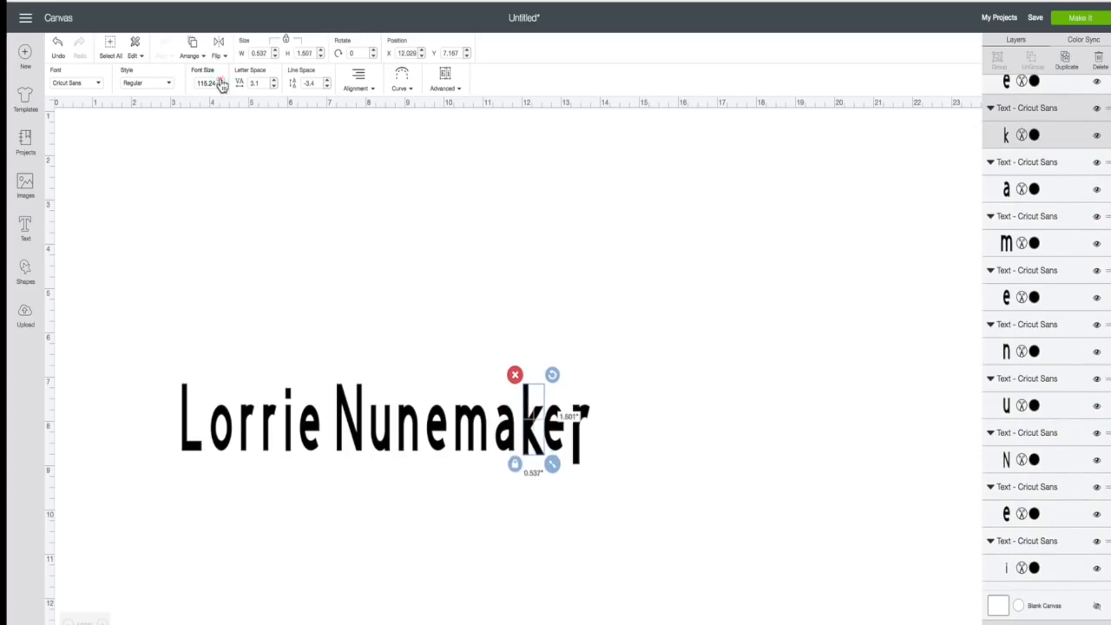
click(221, 80)
click(220, 80)
click(220, 80)
click(221, 80)
click(220, 79)
click(221, 79)
click(221, 80)
click(221, 80)
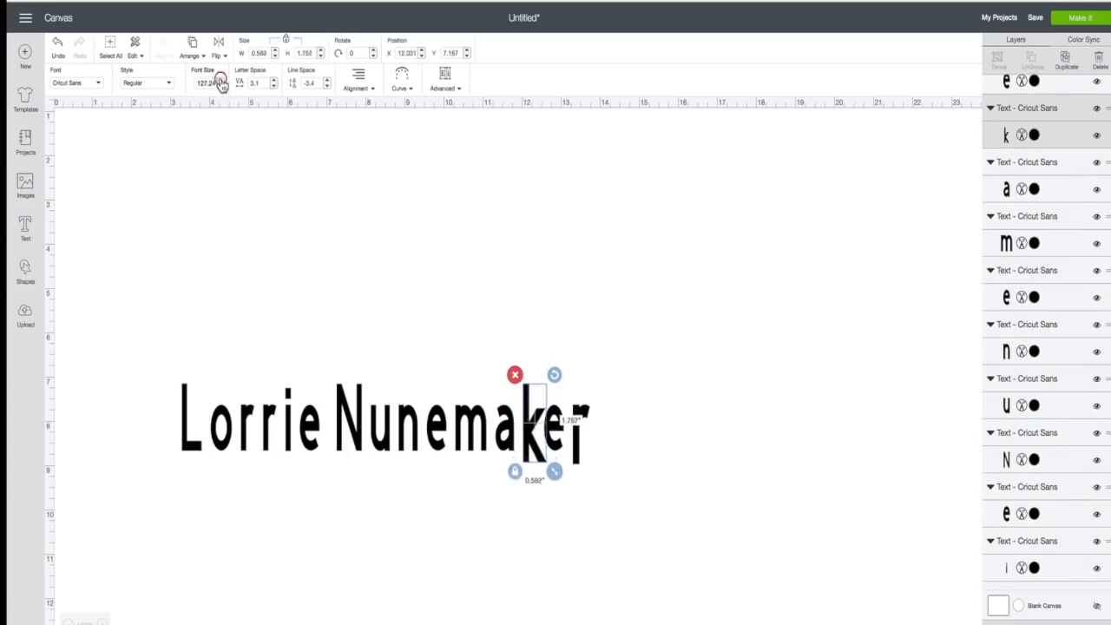
click(221, 80)
click(220, 80)
click(220, 80)
click(220, 80)
click(220, 80)
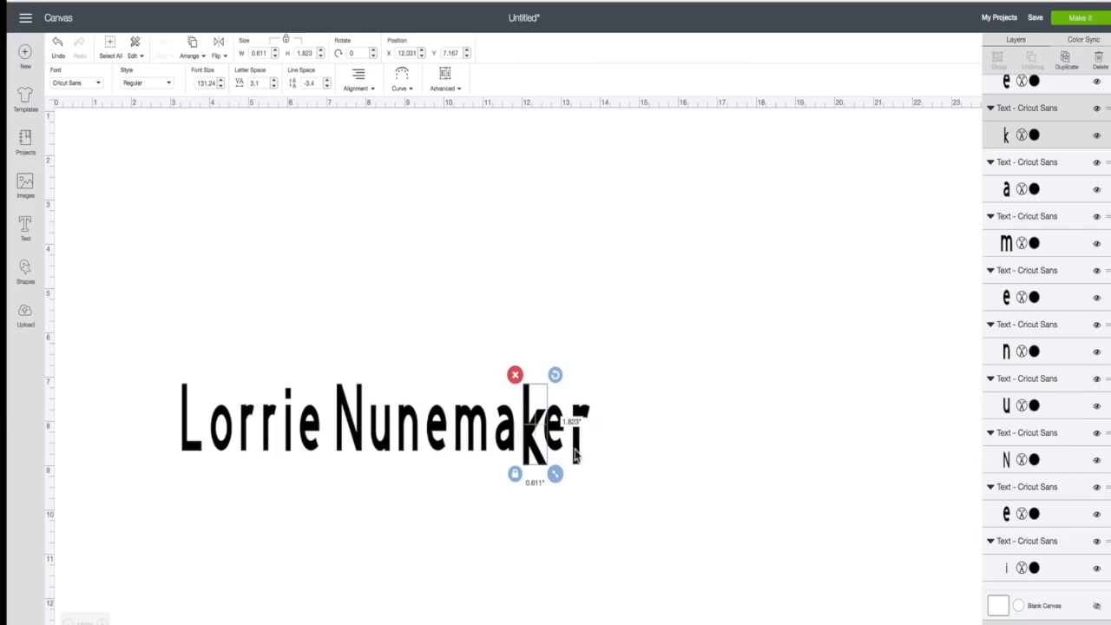
drag(575, 451, 736, 247)
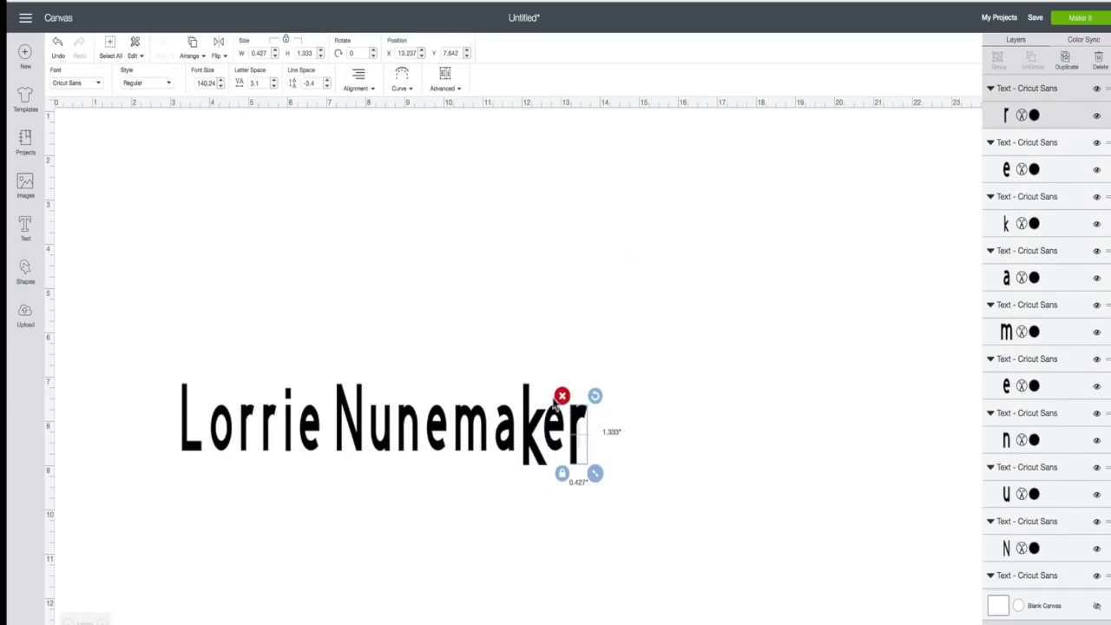
- Reset the k to font size 108.24, then select all the letters of the name
click(461, 434)
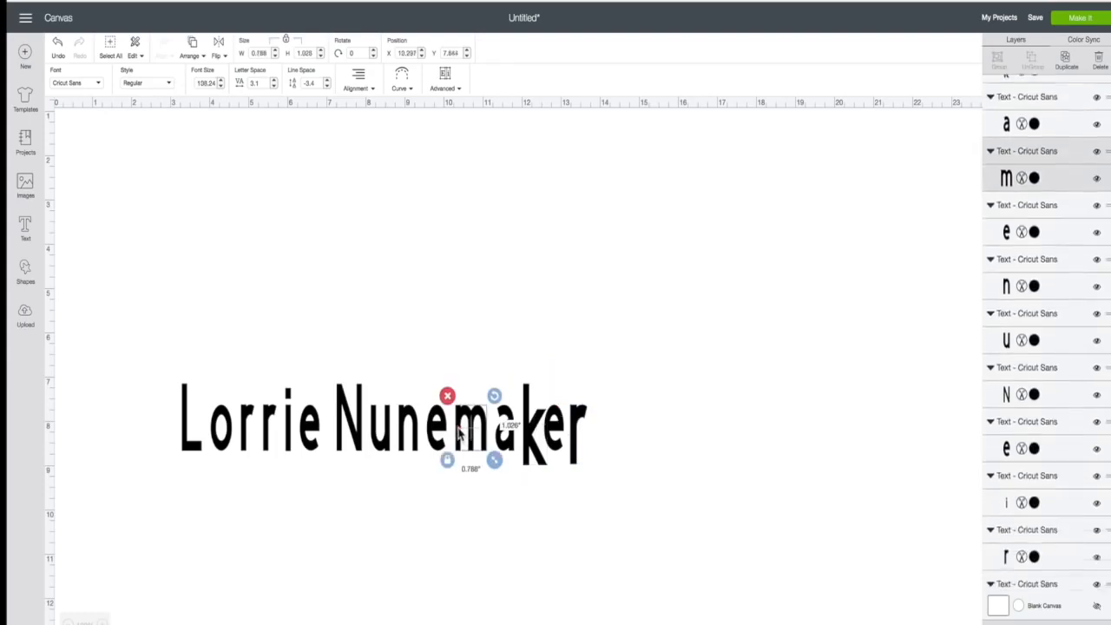
click(536, 439)
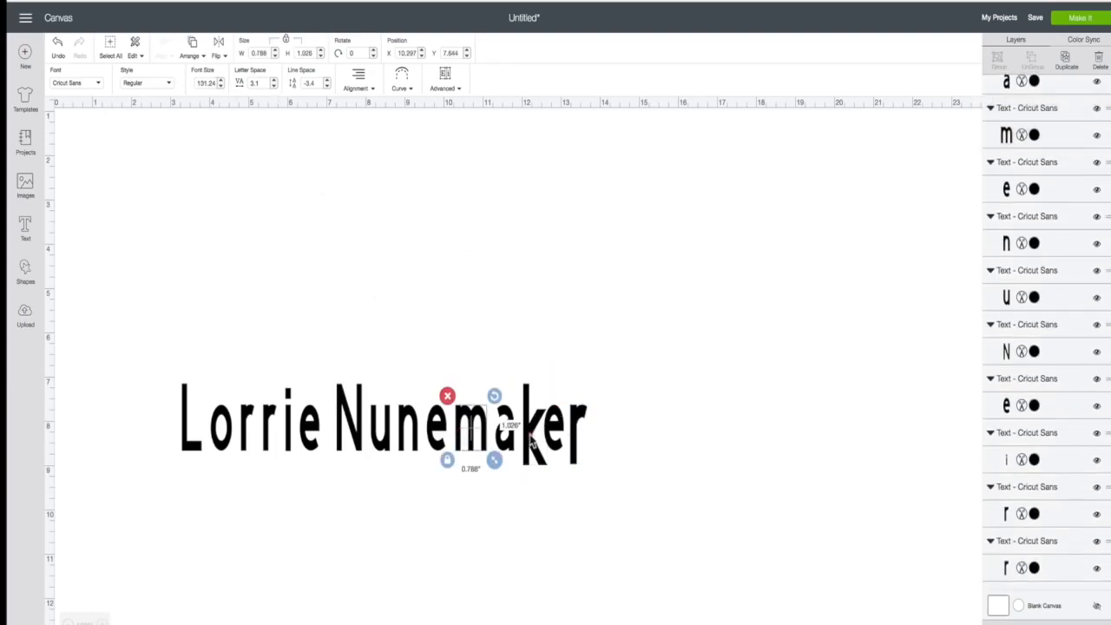
click(220, 87)
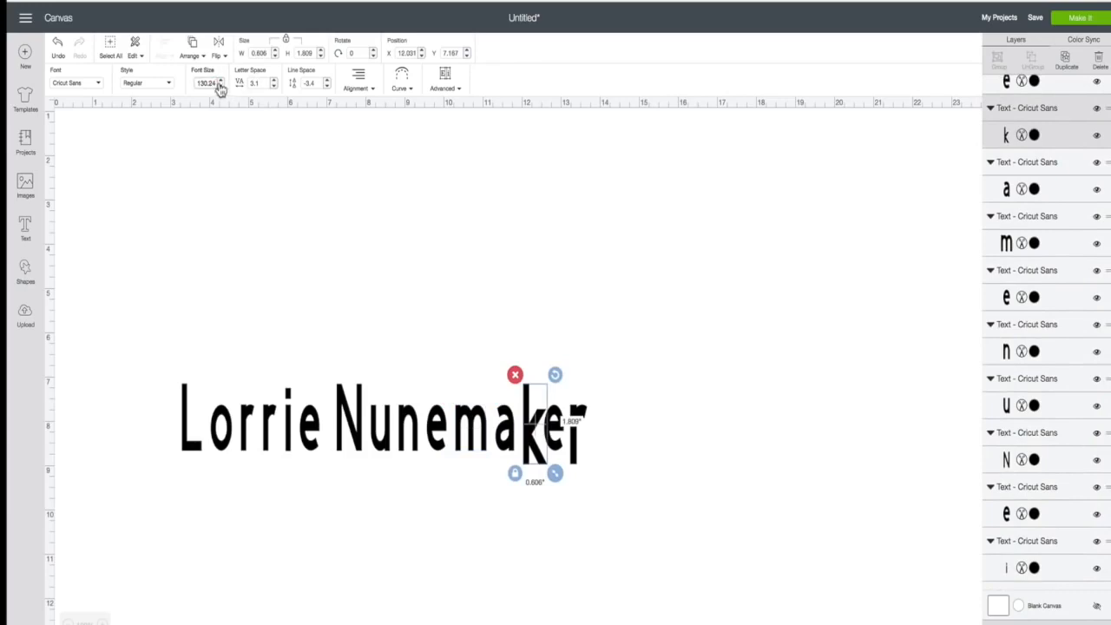
text(108.24)
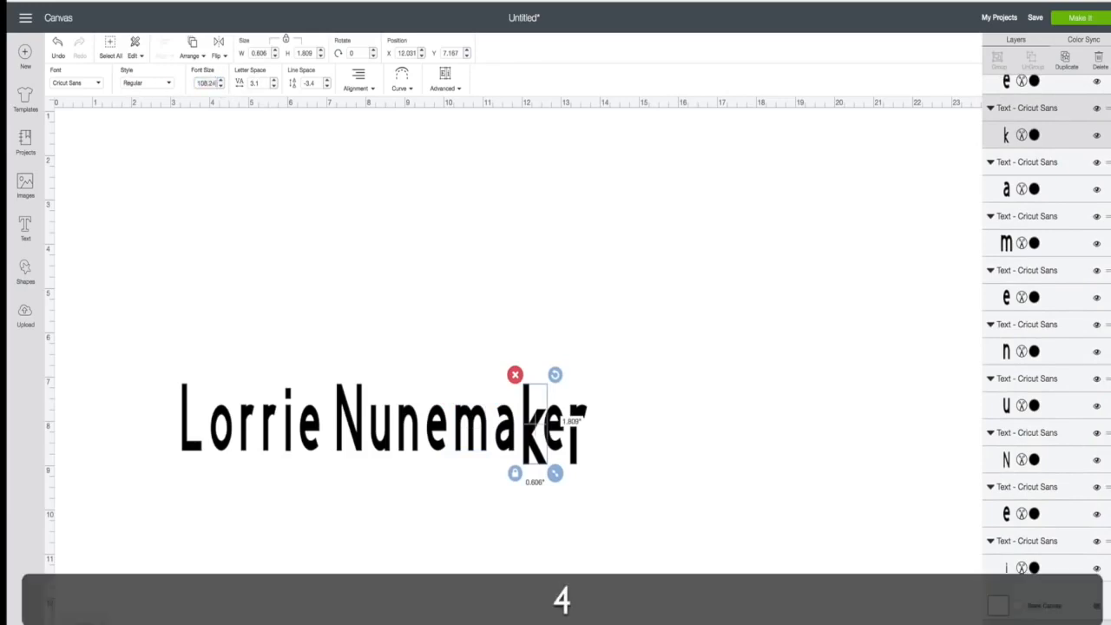
key(Return)
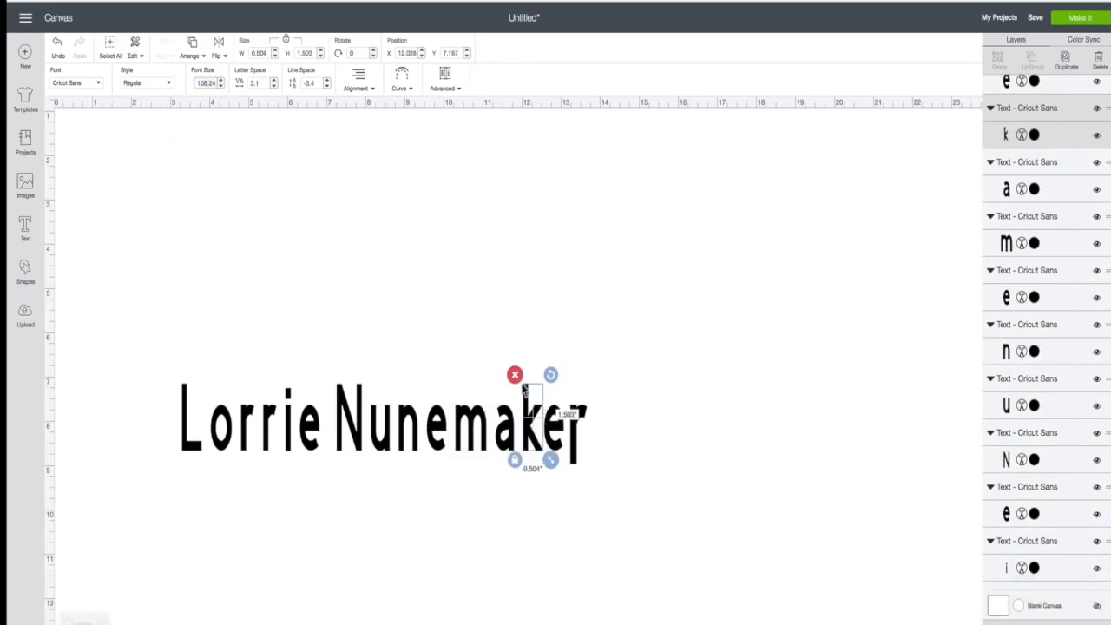
click(576, 434)
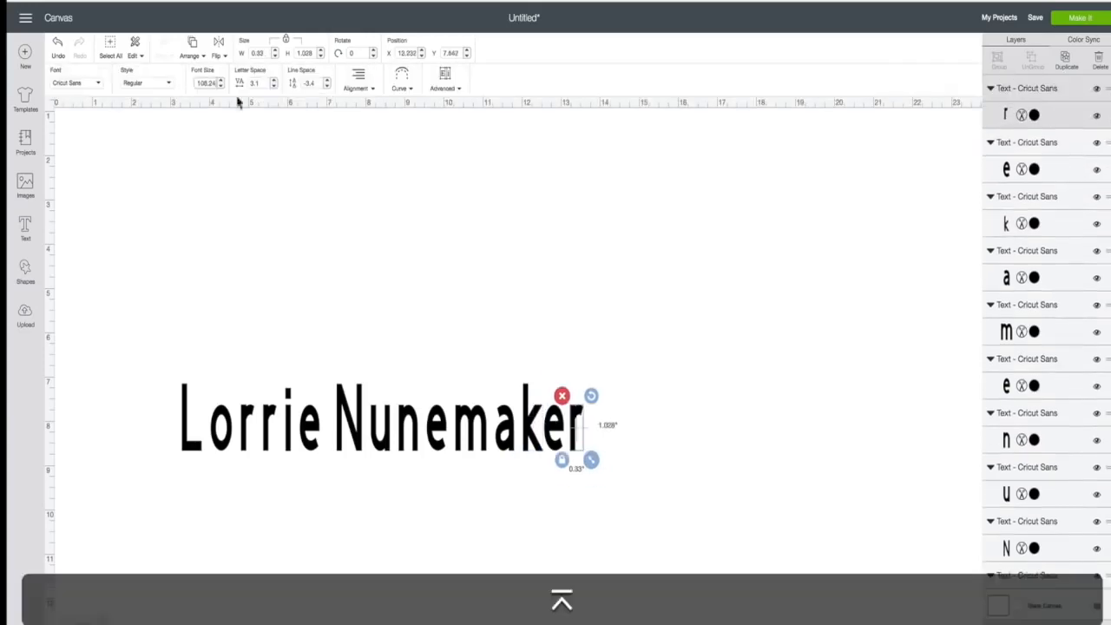
click(657, 351)
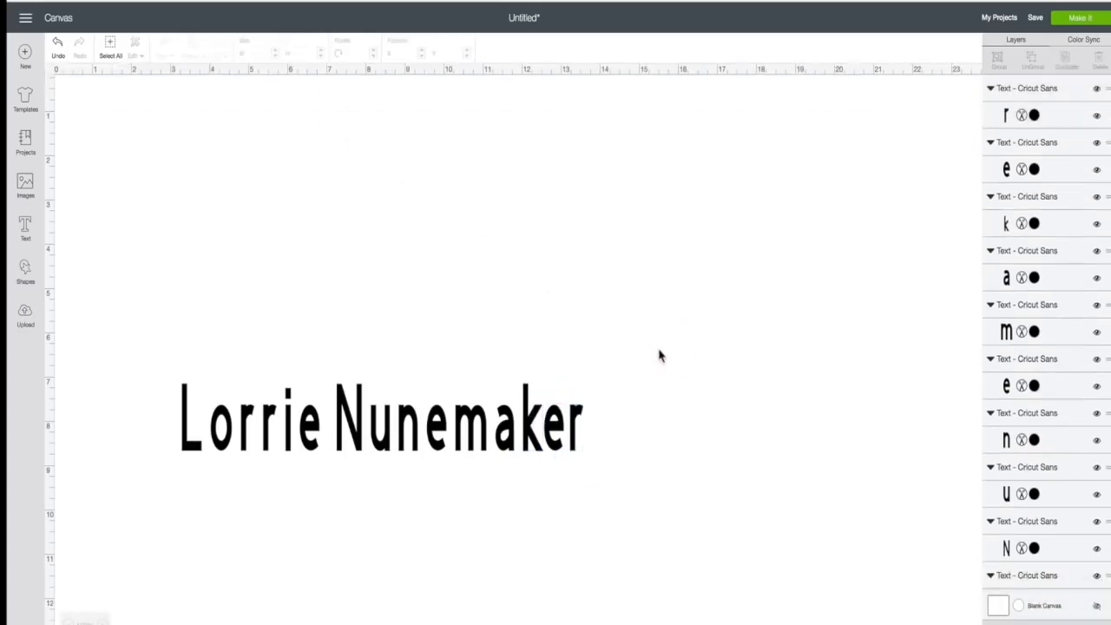
drag(131, 334, 623, 483)
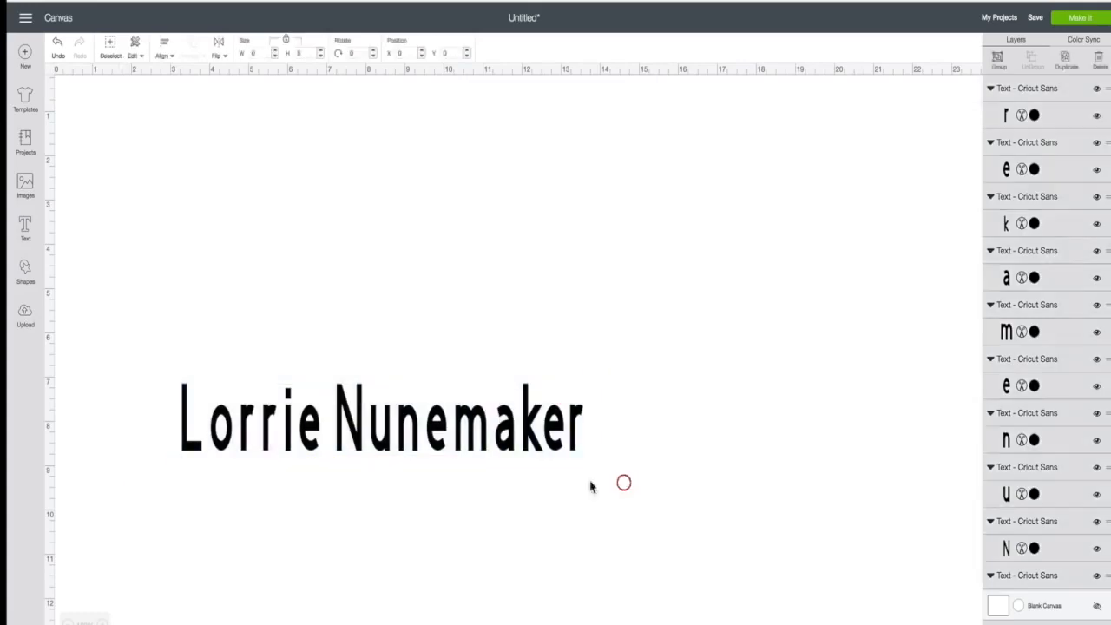
- Attach all the letters and resize the group to 7.529 in wide
right_click(526, 434)
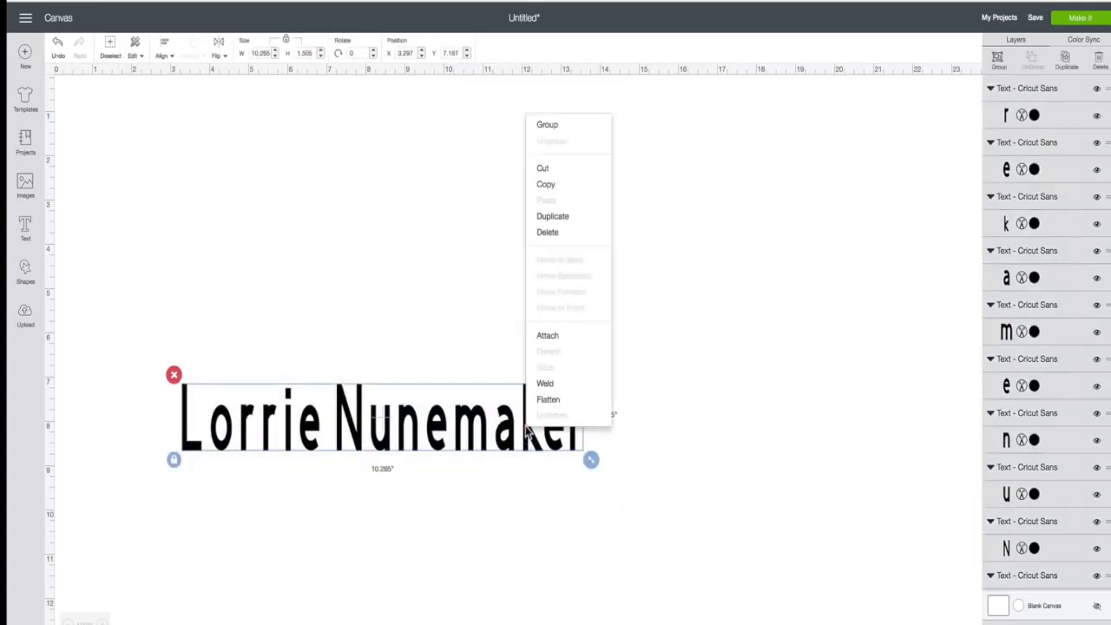
click(546, 336)
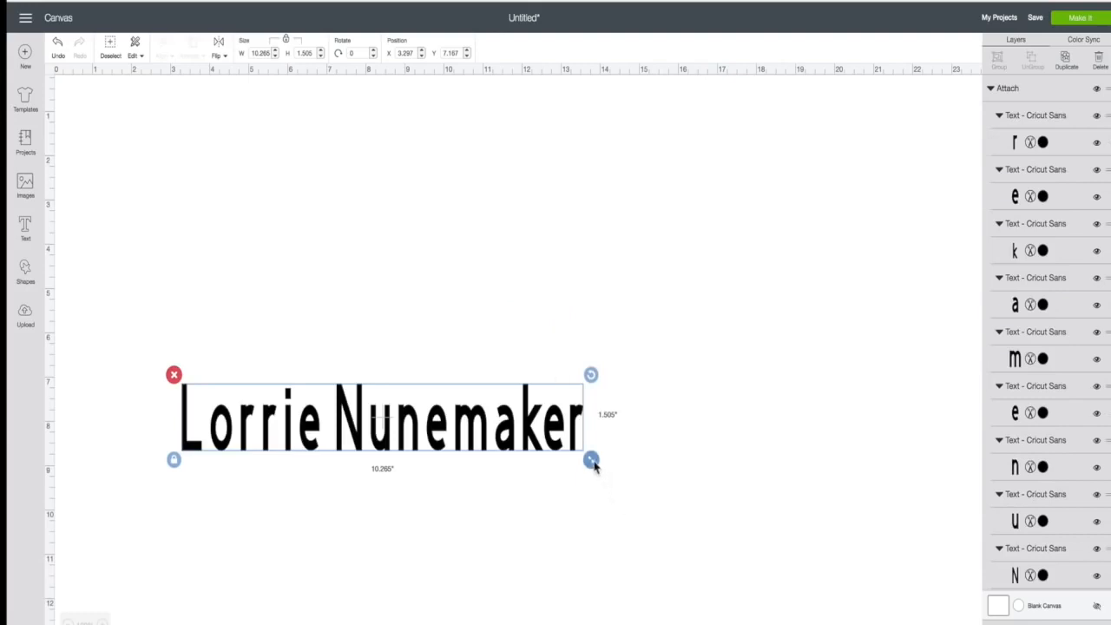
drag(590, 461, 483, 460)
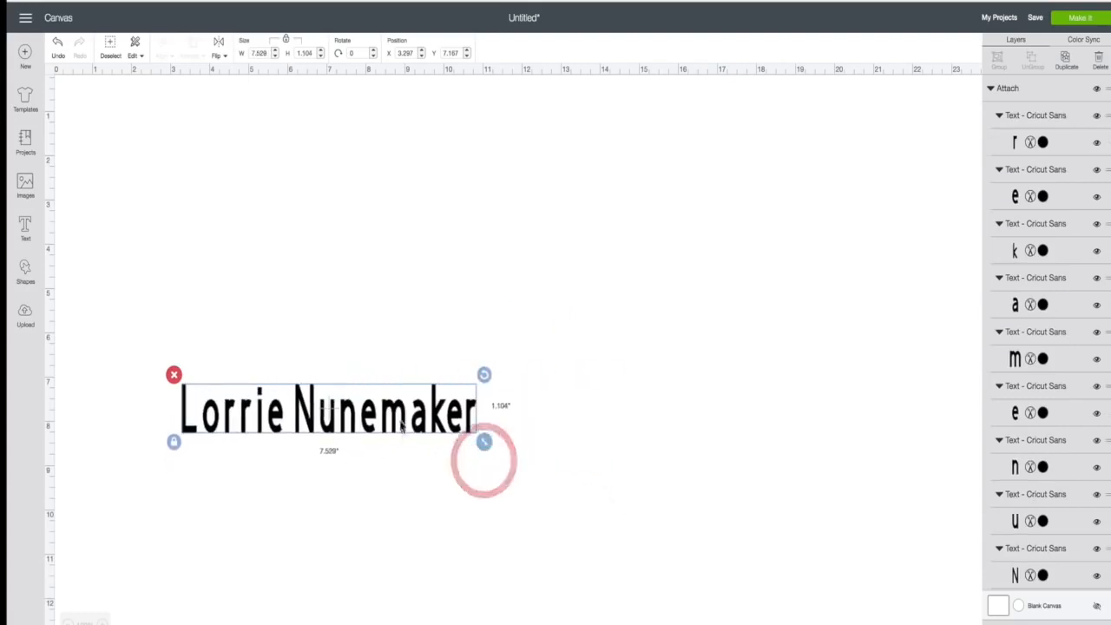
drag(401, 425, 557, 286)
- Reposition the attached name and weld it into a single shape
click(494, 457)
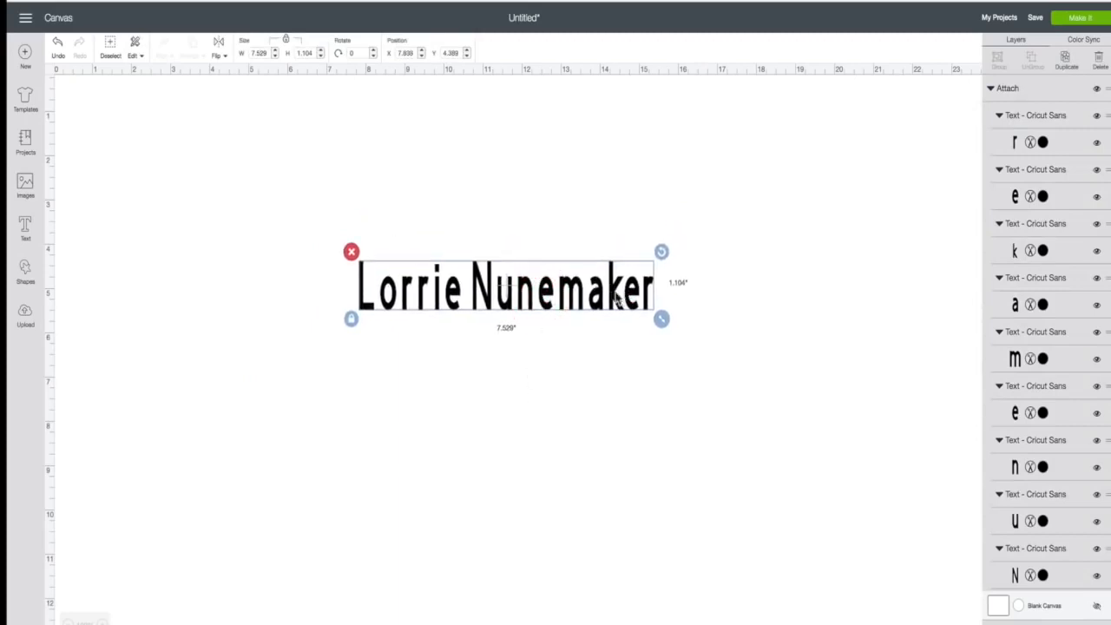
drag(617, 292, 619, 291)
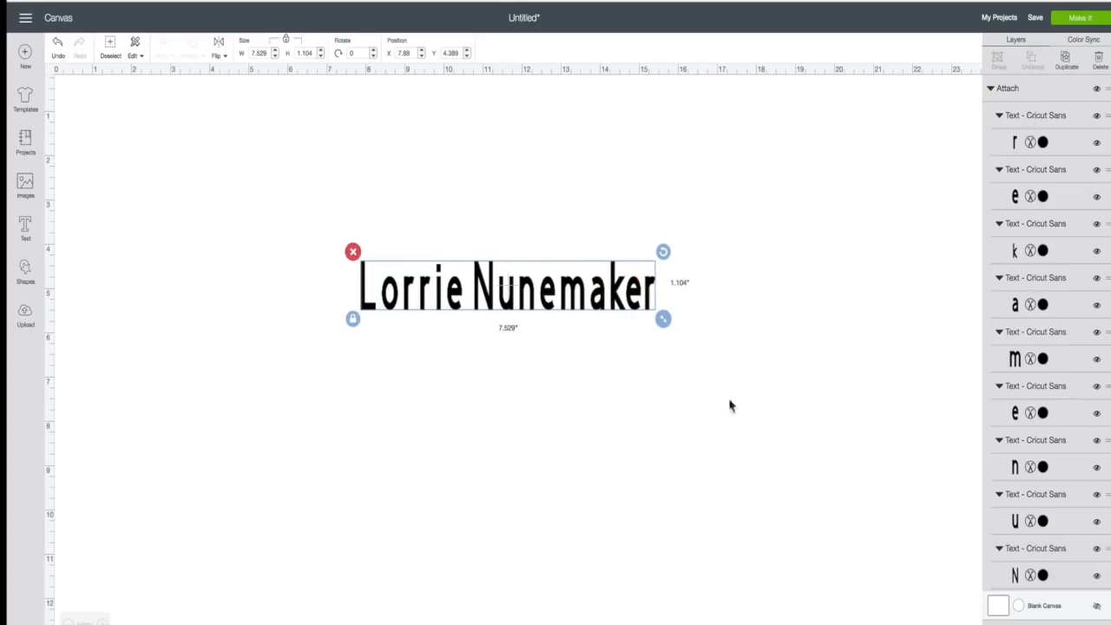
drag(617, 295, 561, 351)
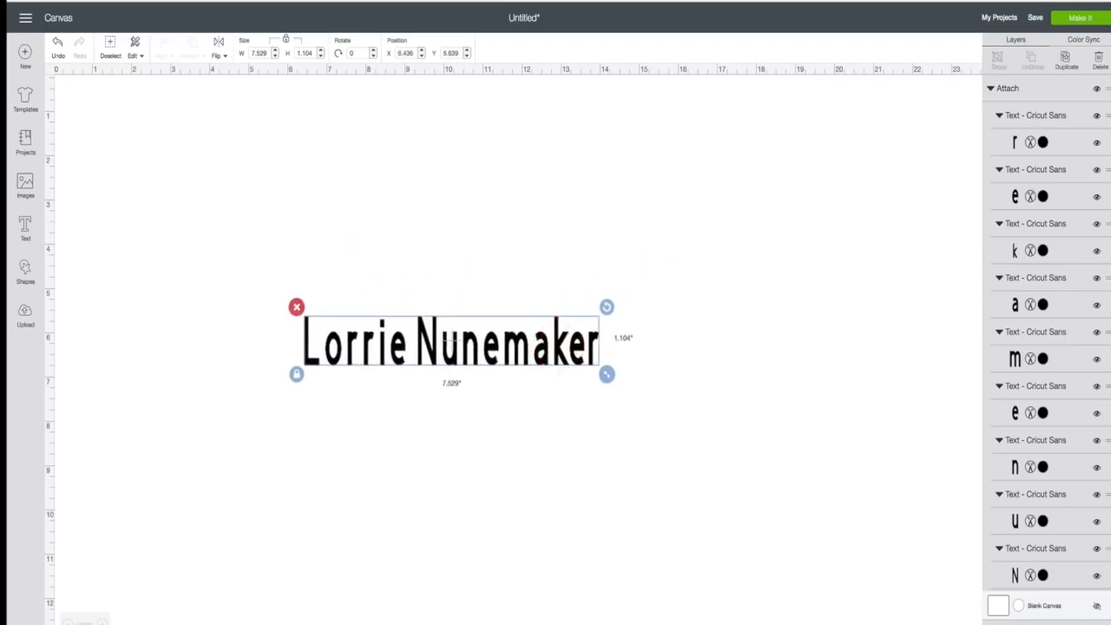
click(1023, 622)
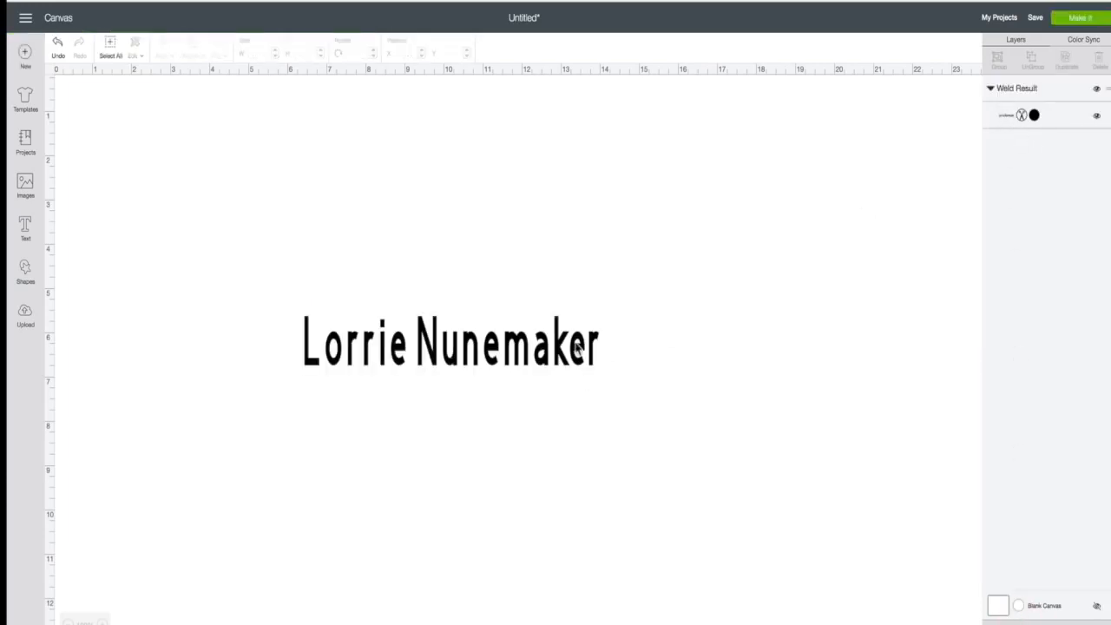
- Shift the 7.529 in welded name slightly left on the canvas
drag(580, 347, 608, 321)
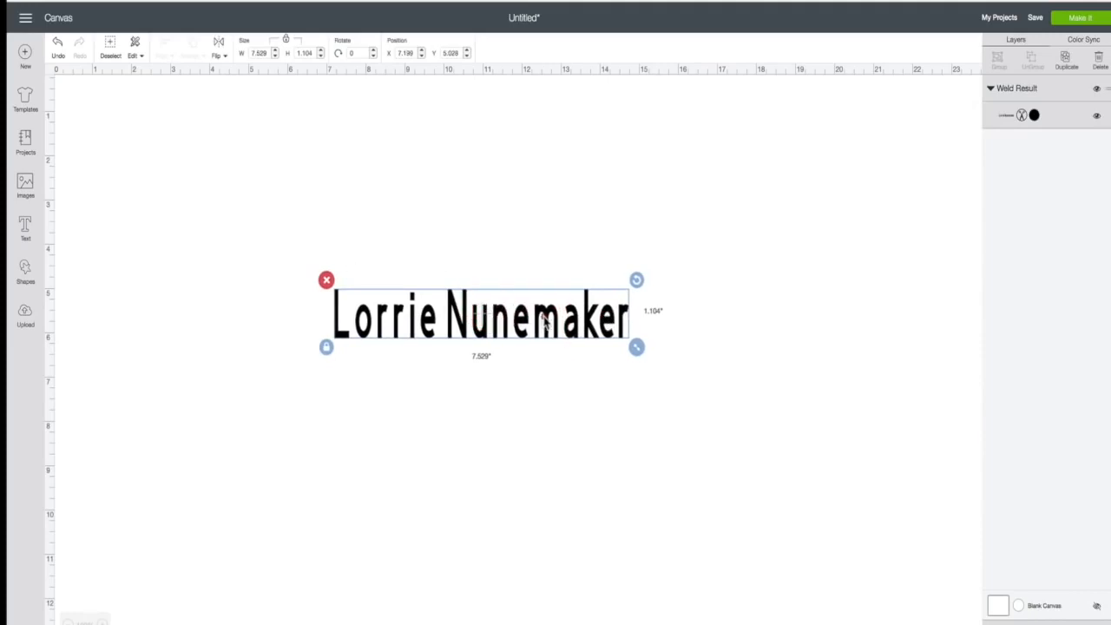
drag(540, 318, 542, 318)
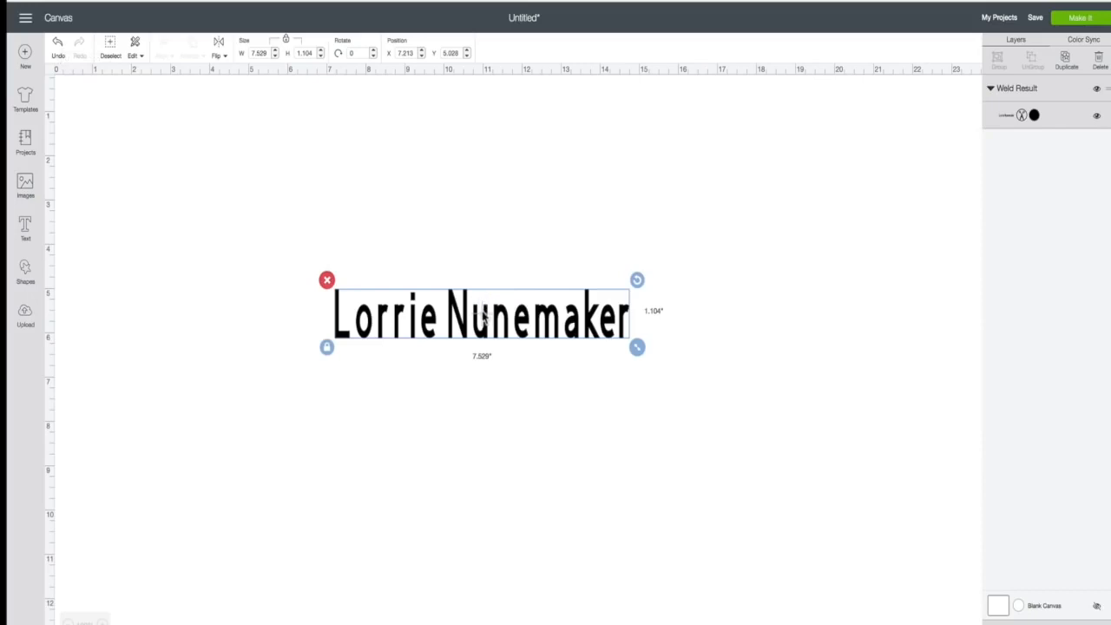
drag(482, 327, 468, 330)
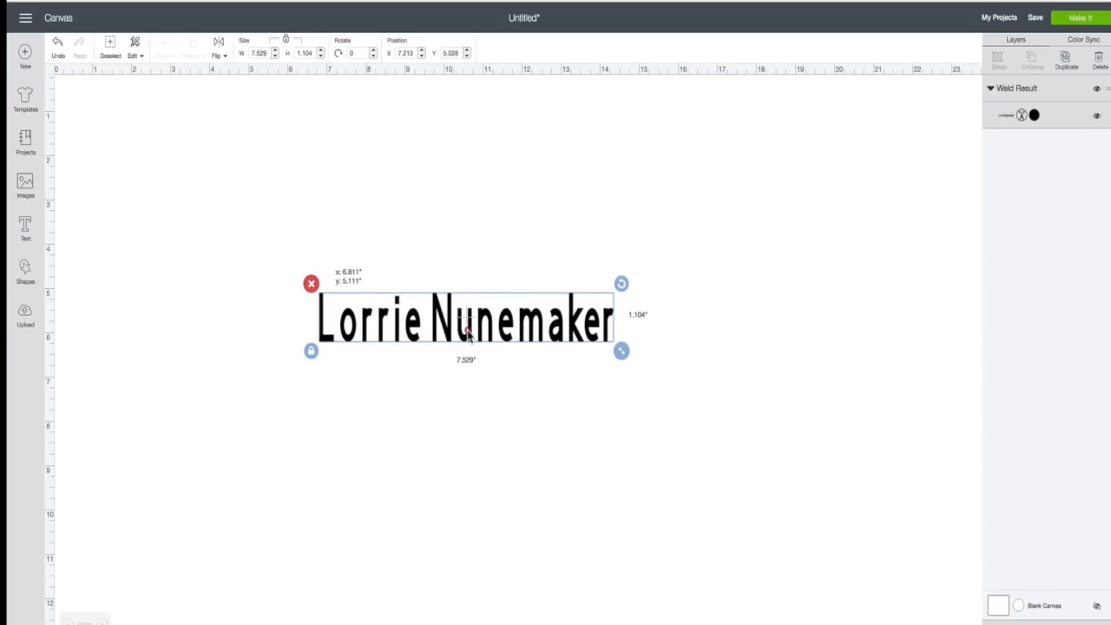
- Delete the welded name and add new two-line text with the person's first name and surname, moved upward
drag(467, 332, 475, 368)
click(319, 320)
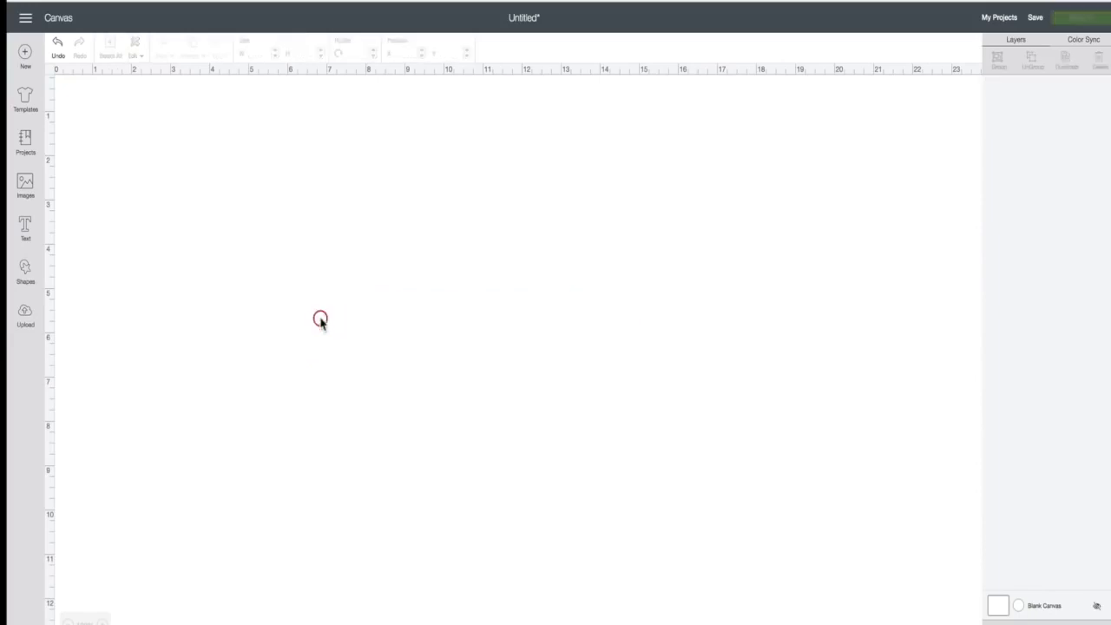
click(25, 228)
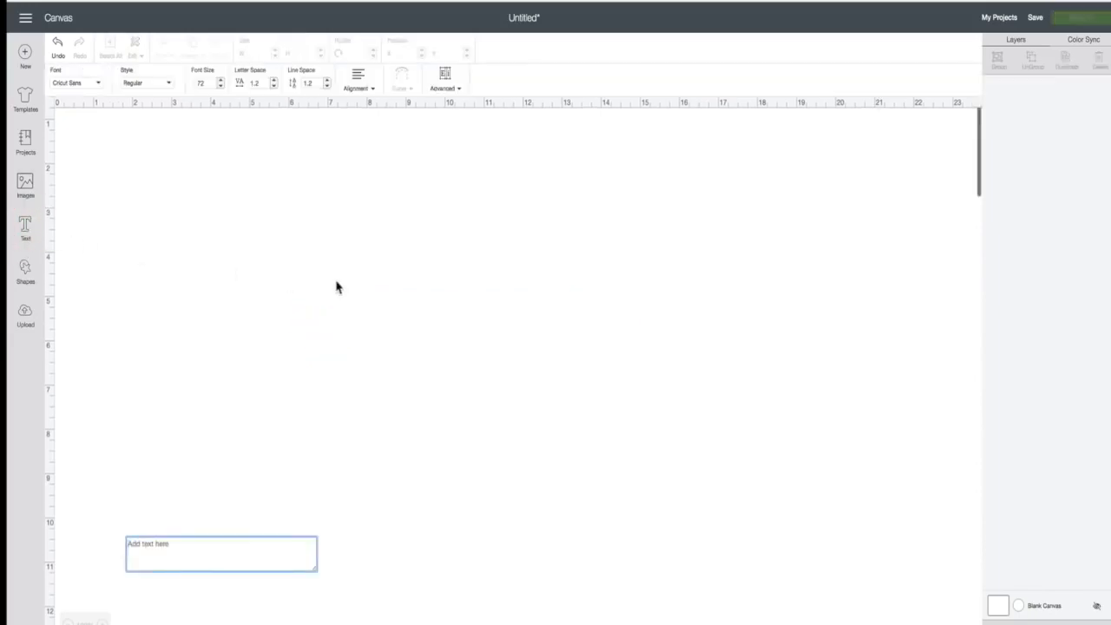
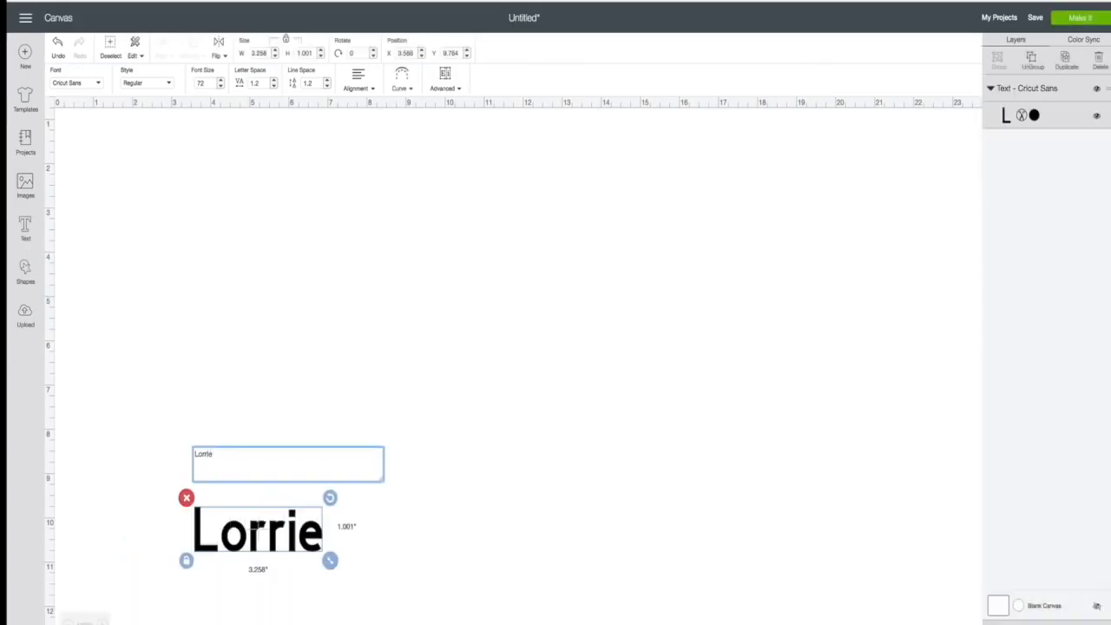
key(shift+Return)
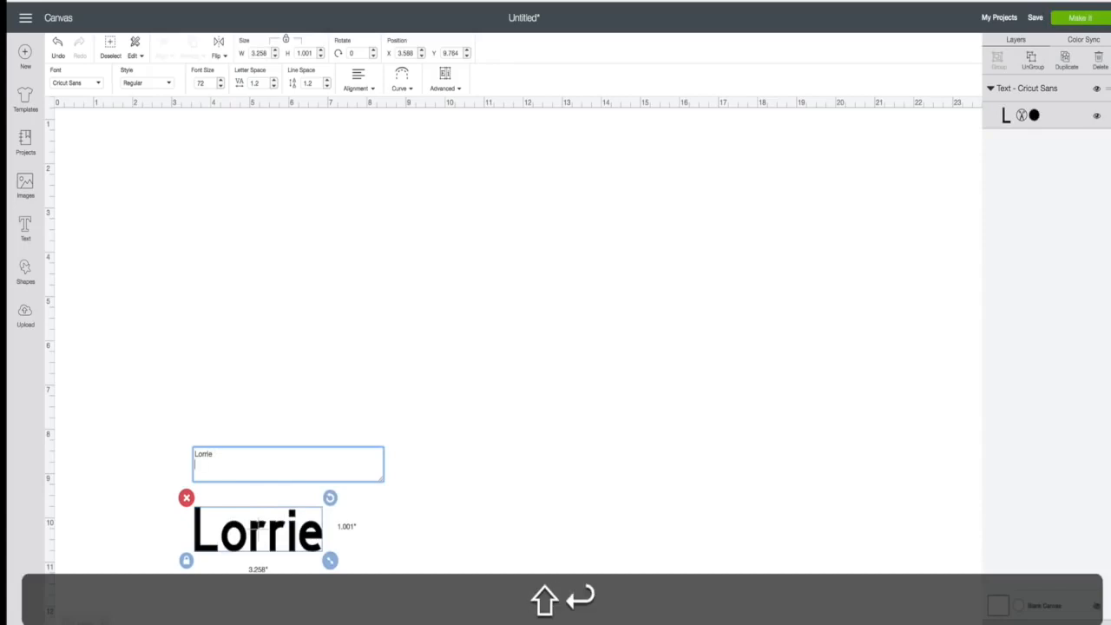
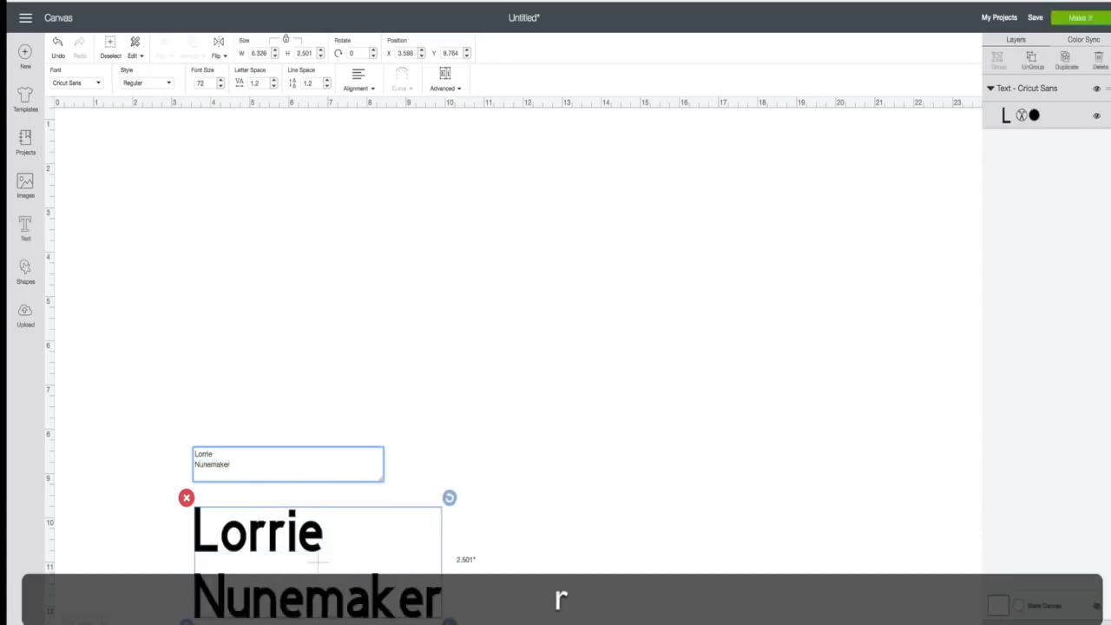
click(510, 425)
drag(360, 595, 413, 351)
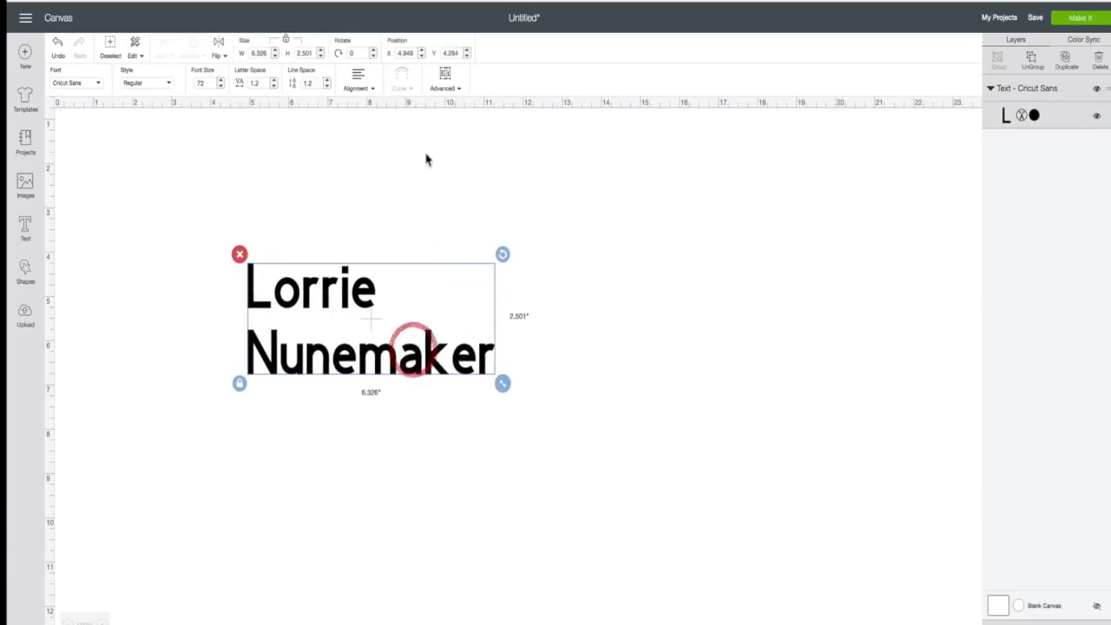
- Ungroup the text to lines and start arranging the first-name and surname lines
click(460, 90)
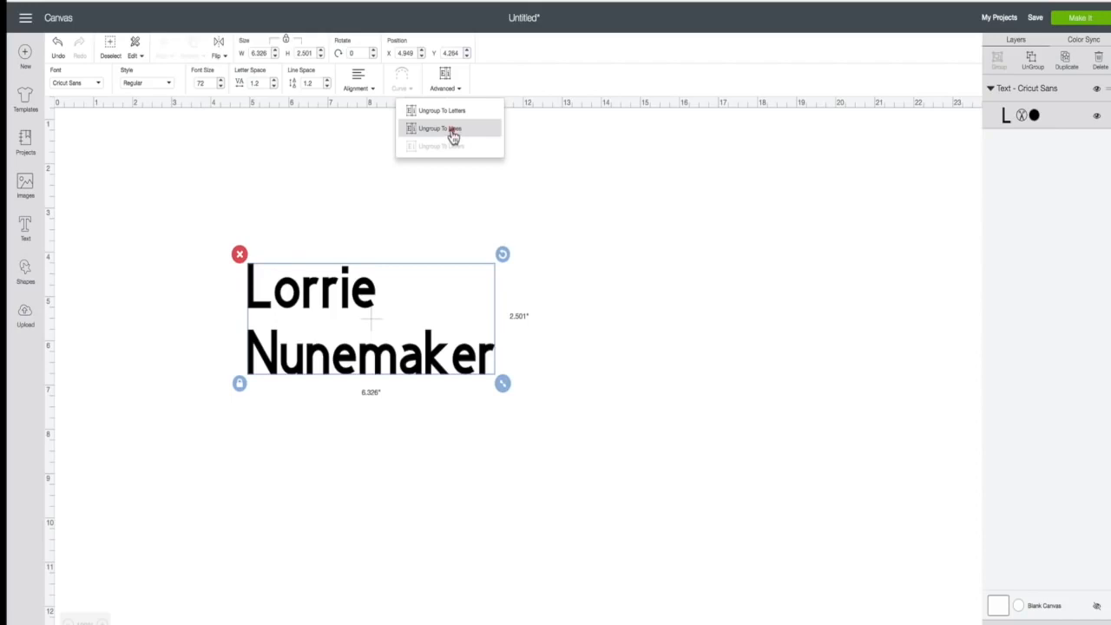
click(452, 130)
drag(372, 290, 527, 202)
drag(466, 375, 590, 463)
drag(469, 229, 322, 460)
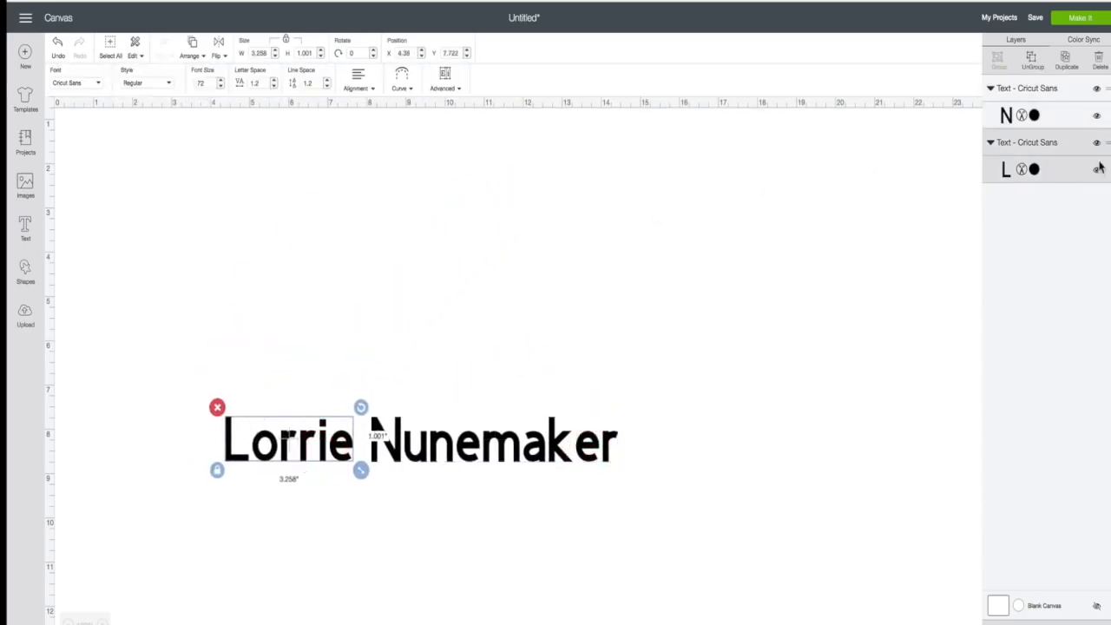
- Stack the first name above the surname and enlarge it to about 6.6 in wide
drag(482, 455, 550, 445)
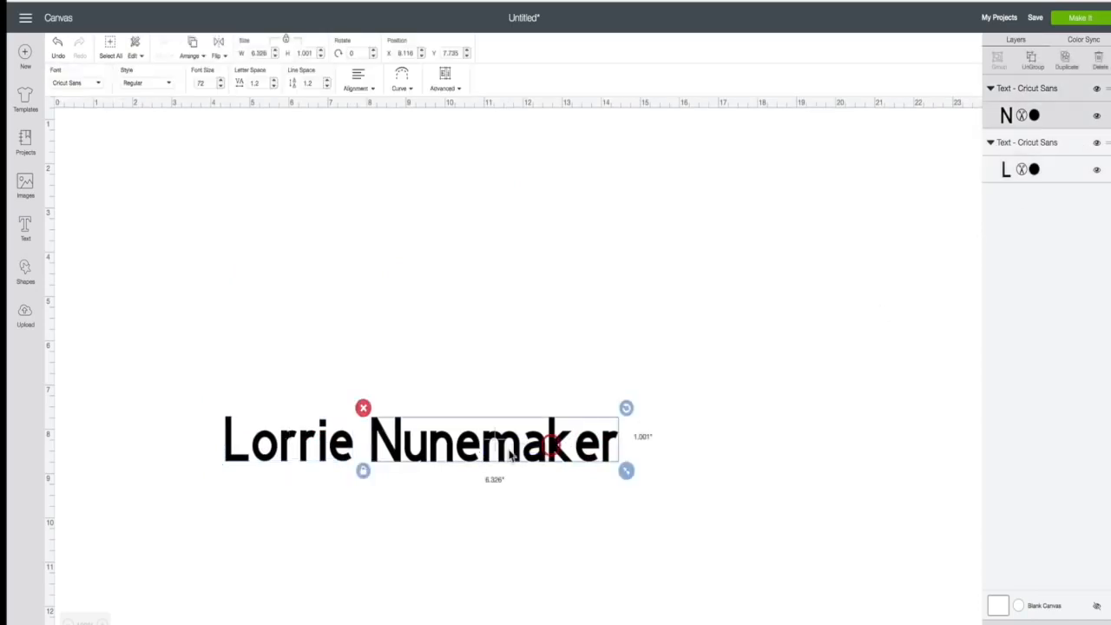
drag(466, 453, 511, 404)
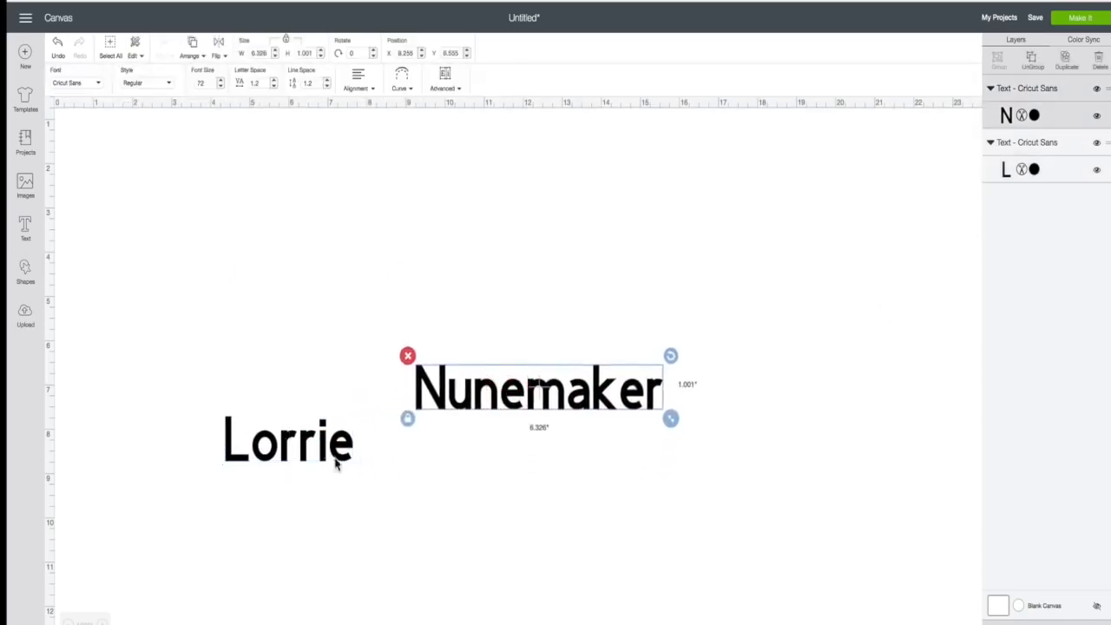
drag(351, 462, 678, 387)
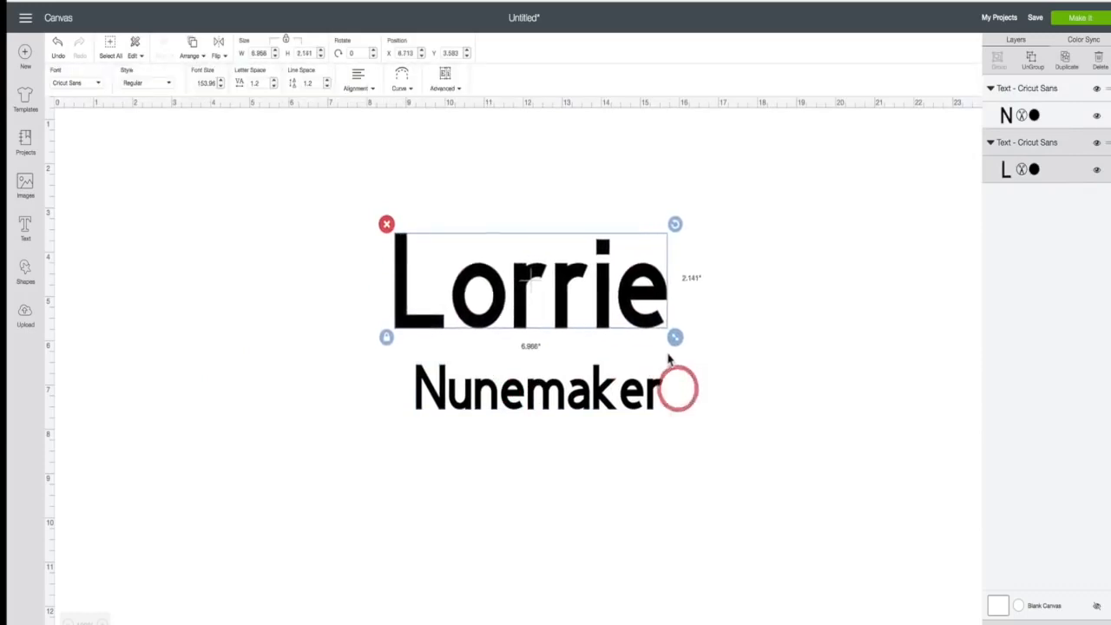
drag(674, 337, 652, 350)
click(647, 536)
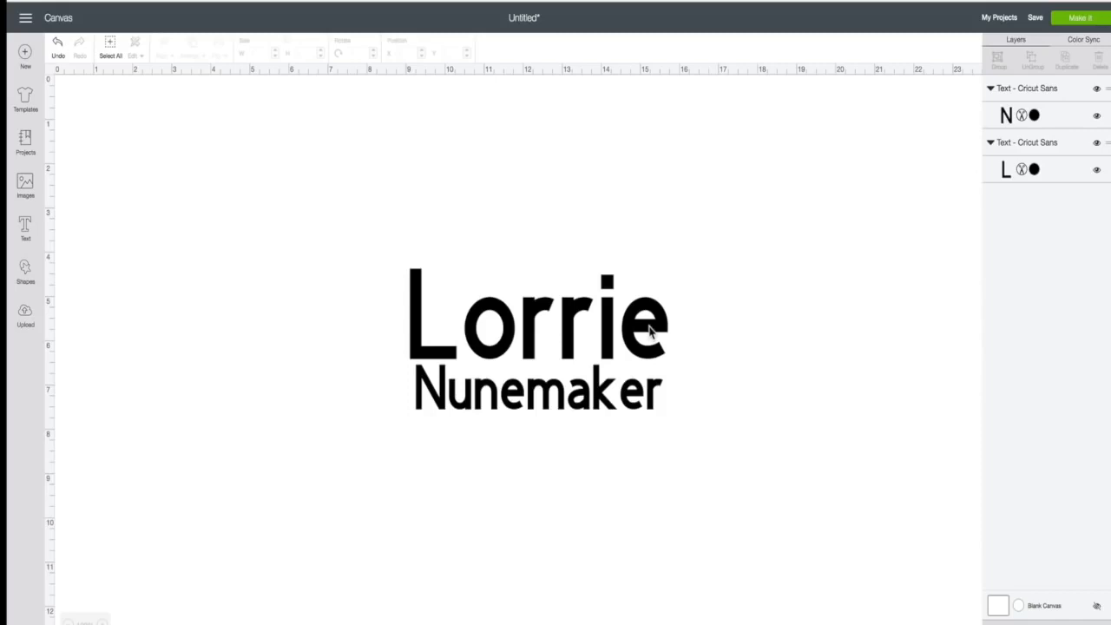
- Add another two-line text with the person's first name and surname at the canvas left
click(25, 228)
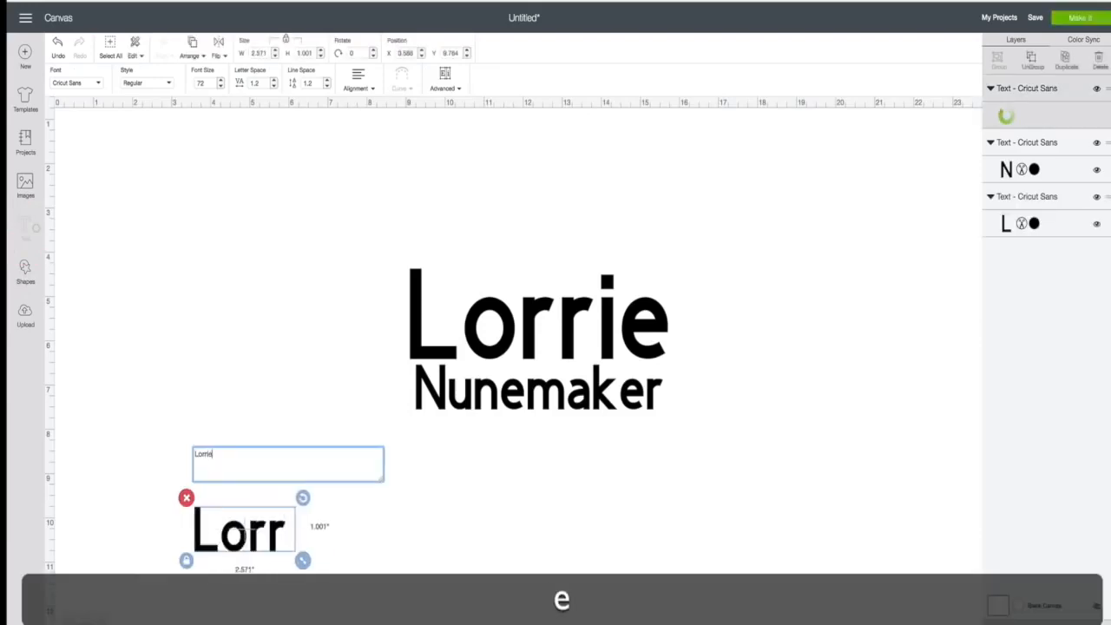
key(Return)
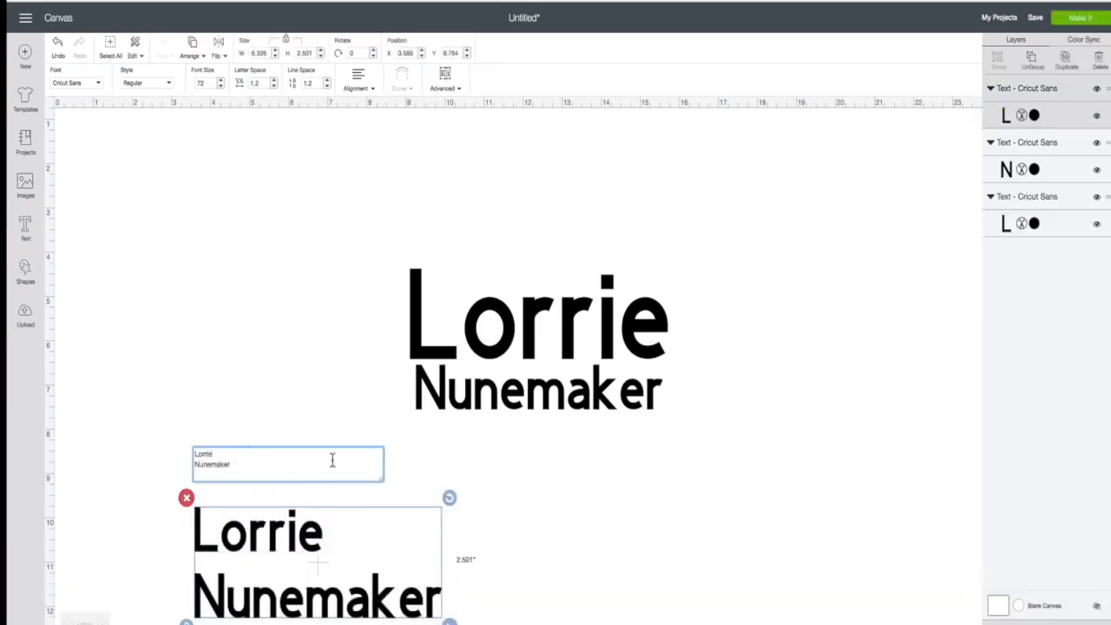
click(298, 385)
drag(314, 543, 231, 315)
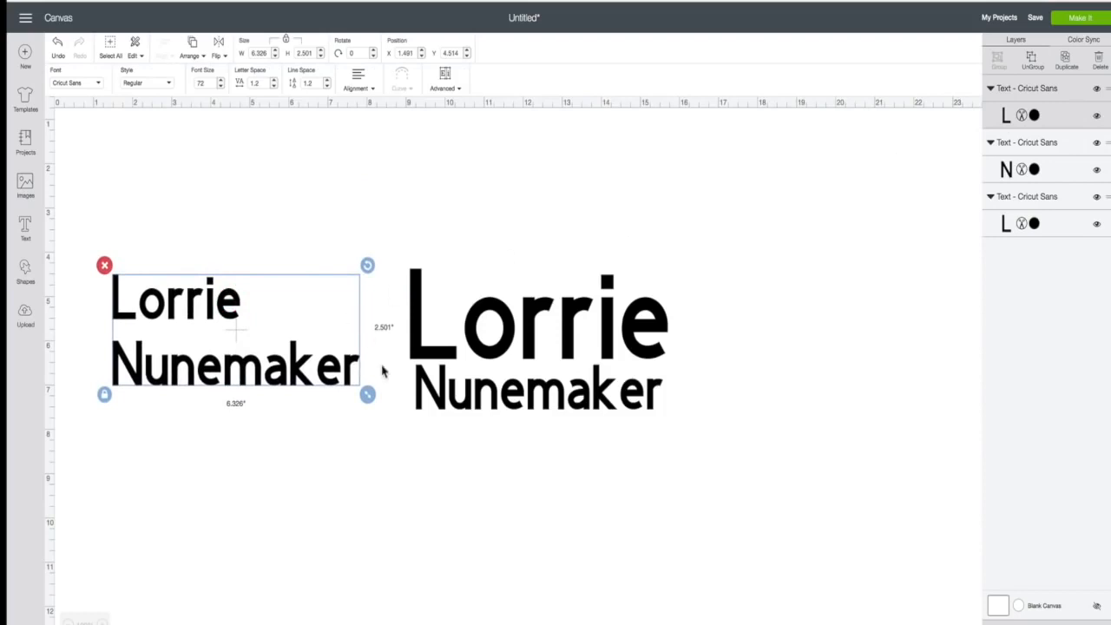
- Enlarge the left name text to 6.881 by 2.72 in
drag(367, 394, 372, 439)
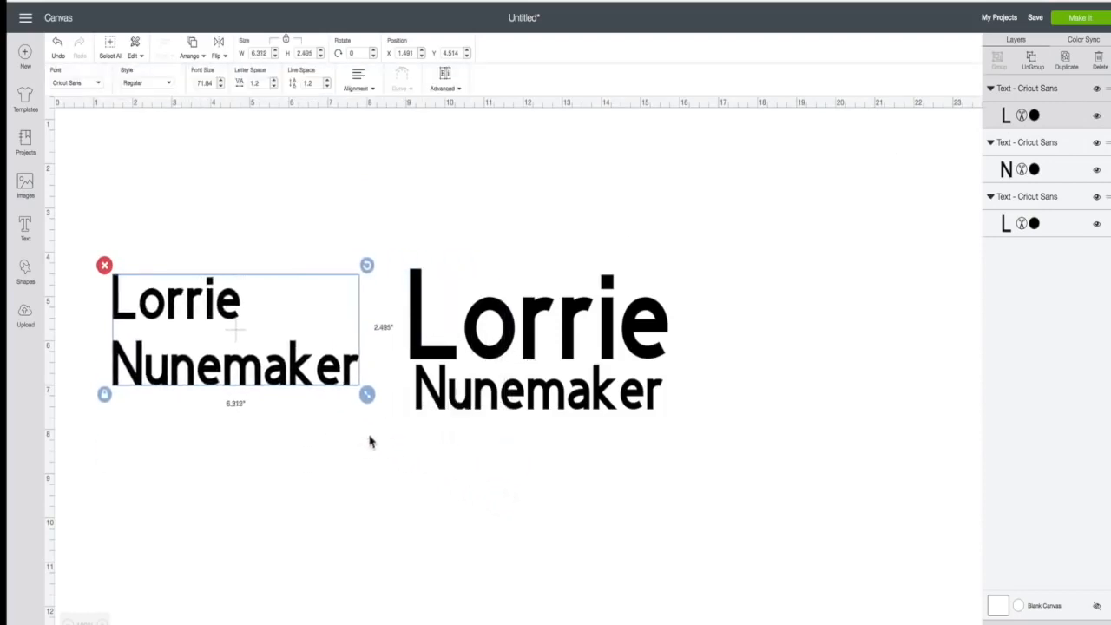
click(199, 310)
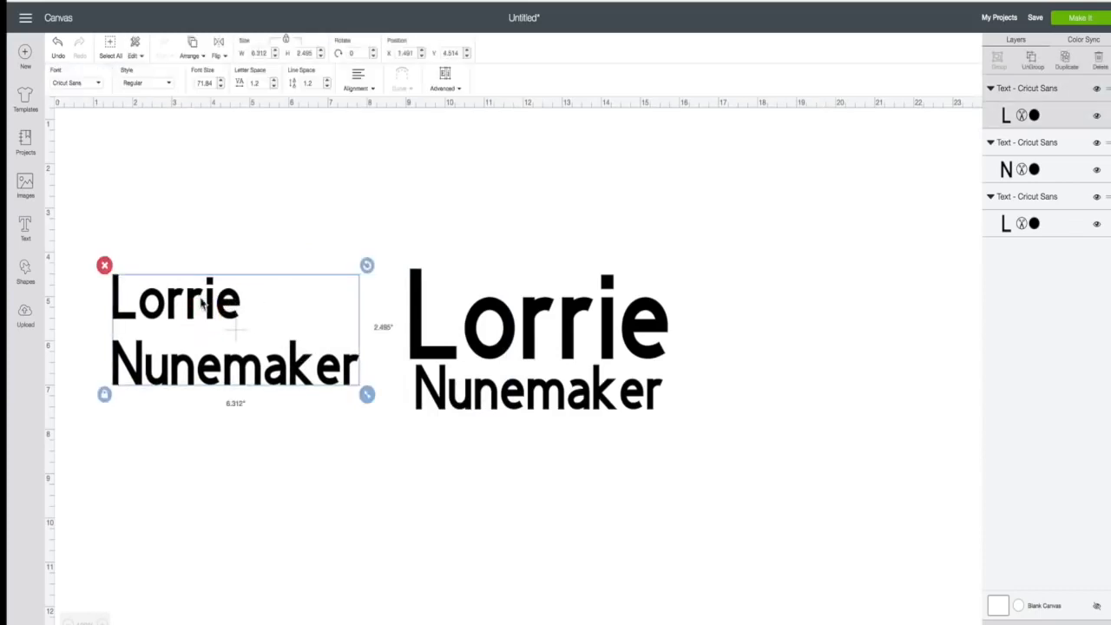
click(267, 371)
drag(367, 395, 387, 415)
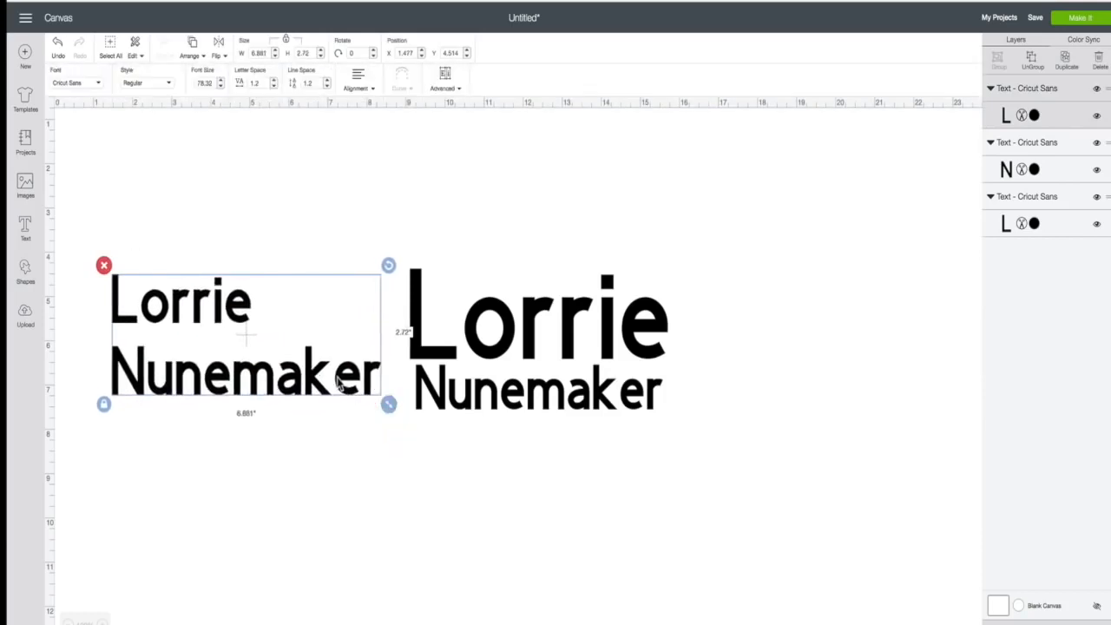
- Ungroup the left name text into separate lines and nudge the first name
click(449, 87)
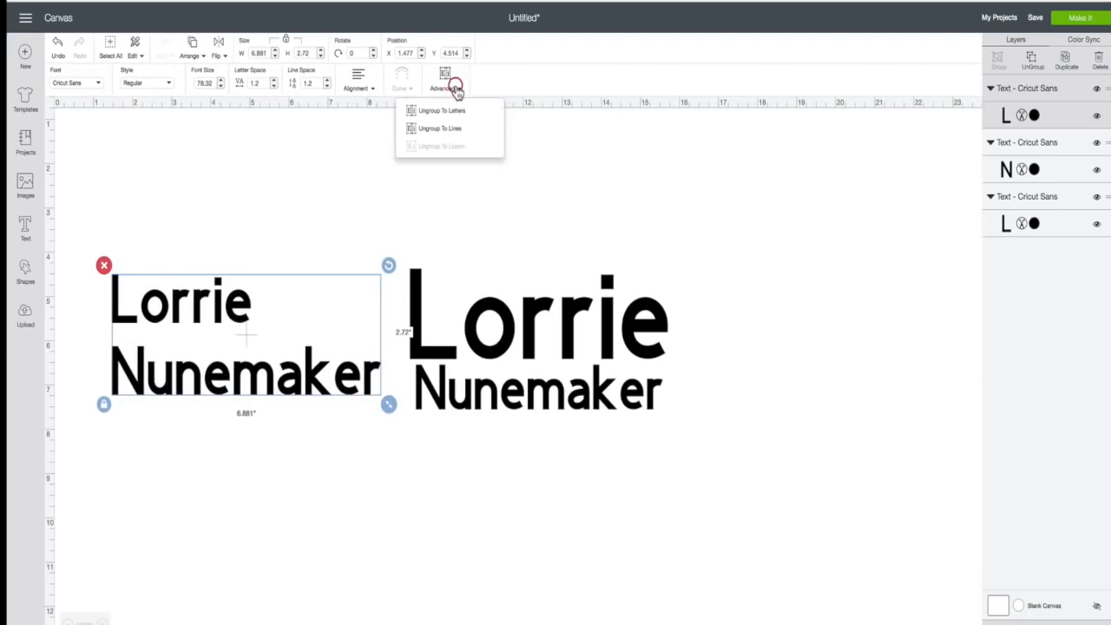
click(445, 128)
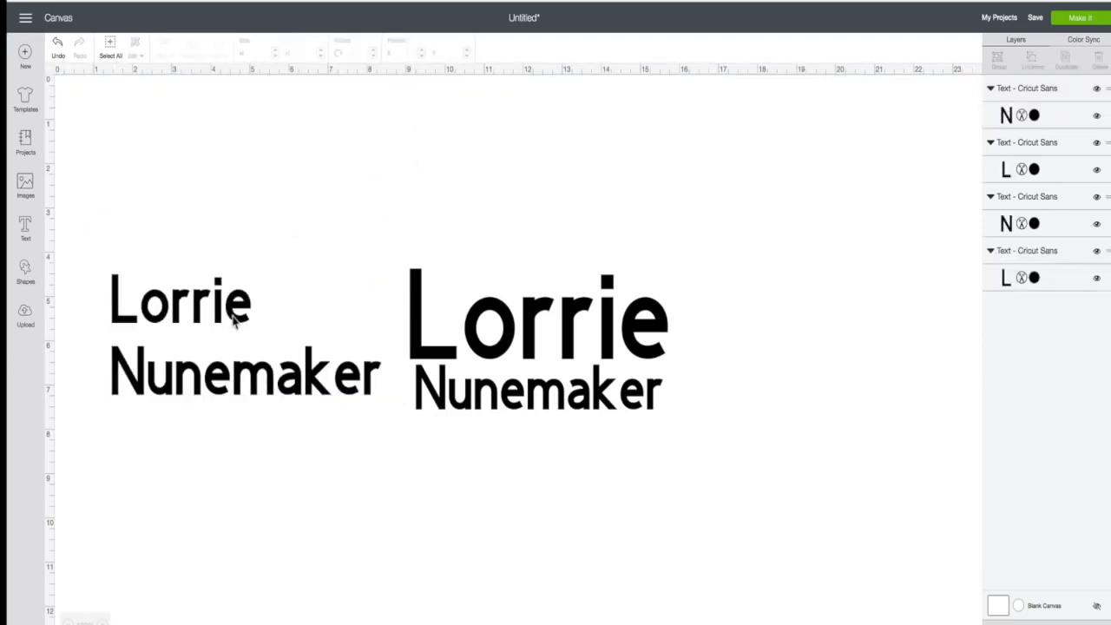
mouse_move(235, 322)
mouse_down()
mouse_move(242, 252)
mouse_move(236, 319)
mouse_up()
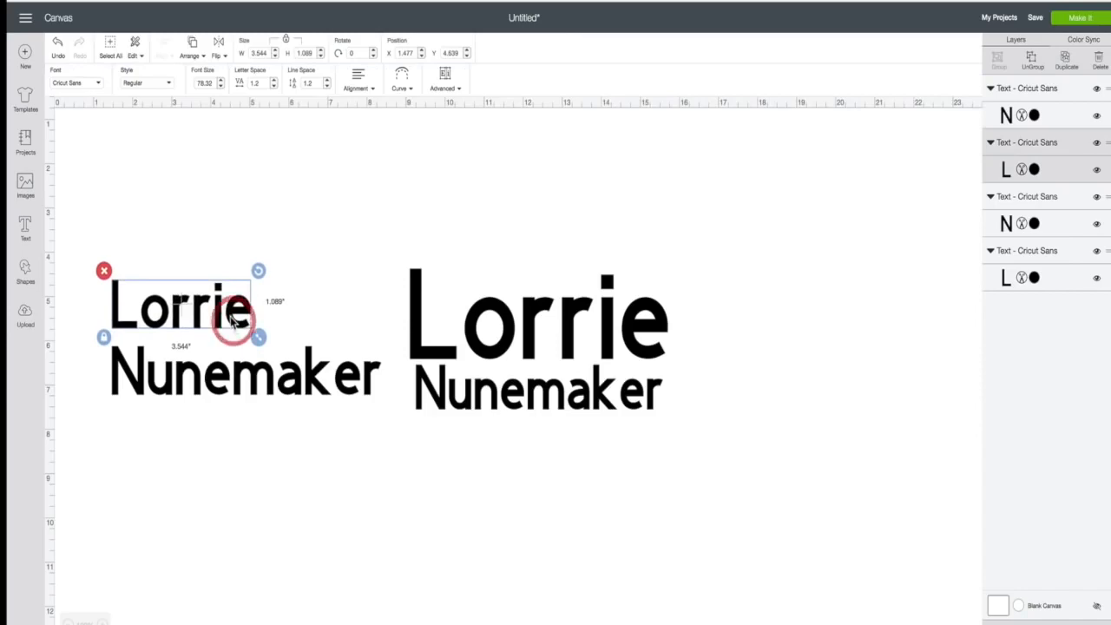
- Set the left first name in Country Life, enlarge it to about 6.3 in, and nudge the surname down
click(98, 89)
scroll(95, 122, up, 2)
click(99, 132)
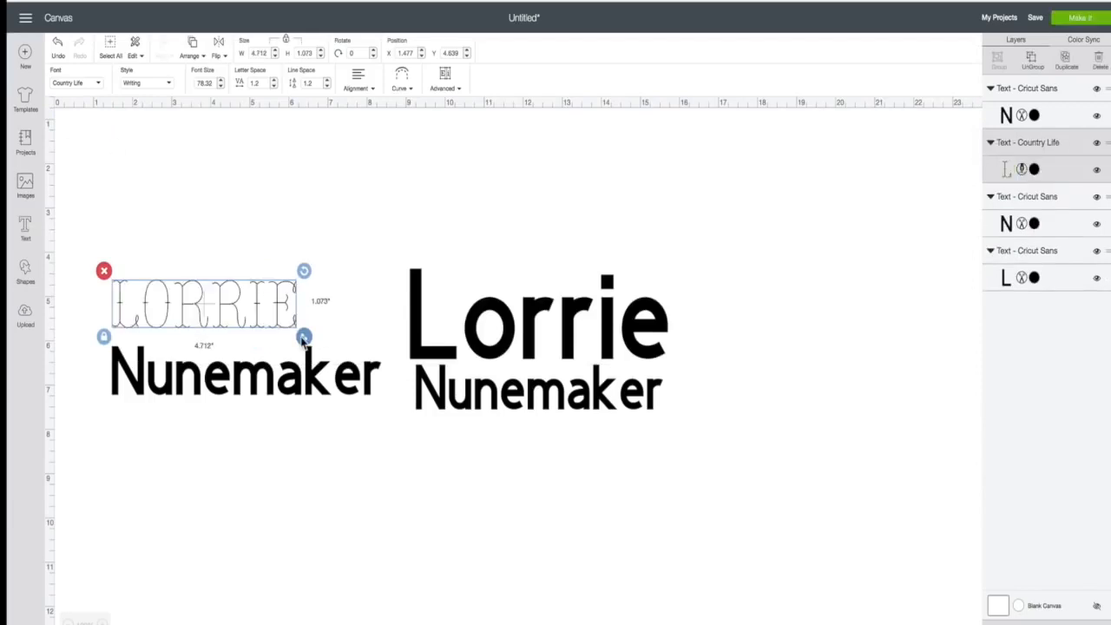
drag(304, 336, 380, 361)
click(303, 450)
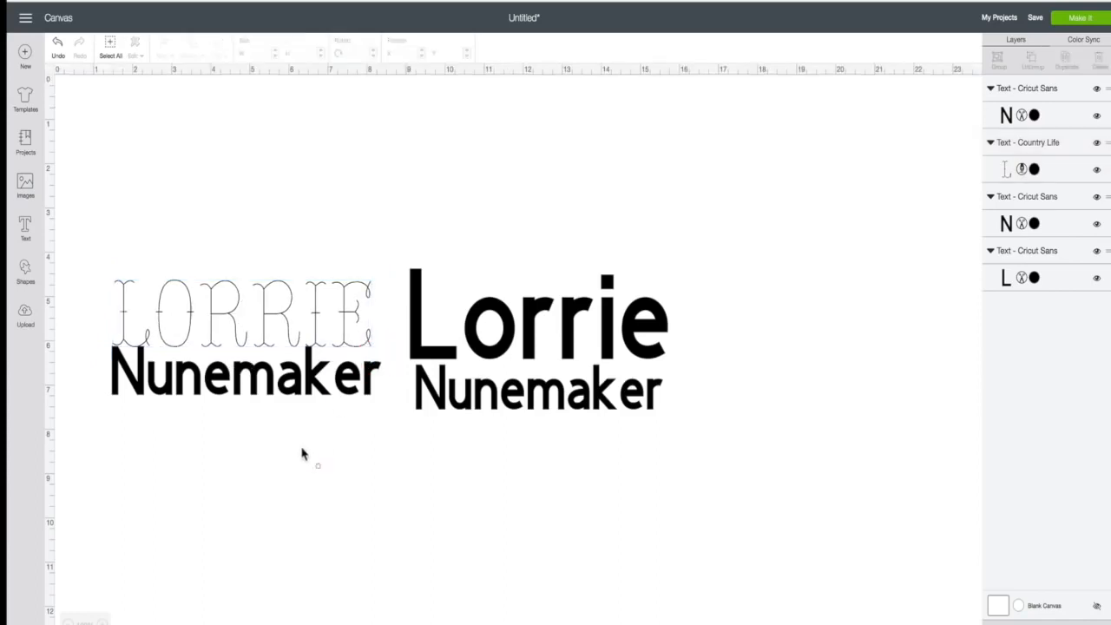
click(297, 390)
click(306, 395)
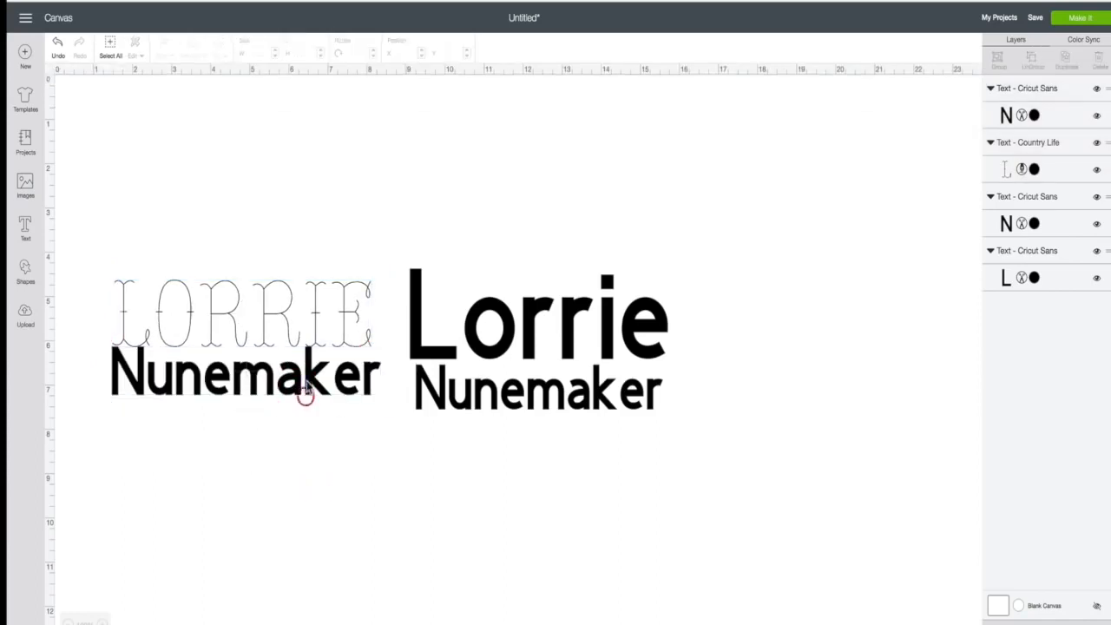
drag(304, 389, 310, 392)
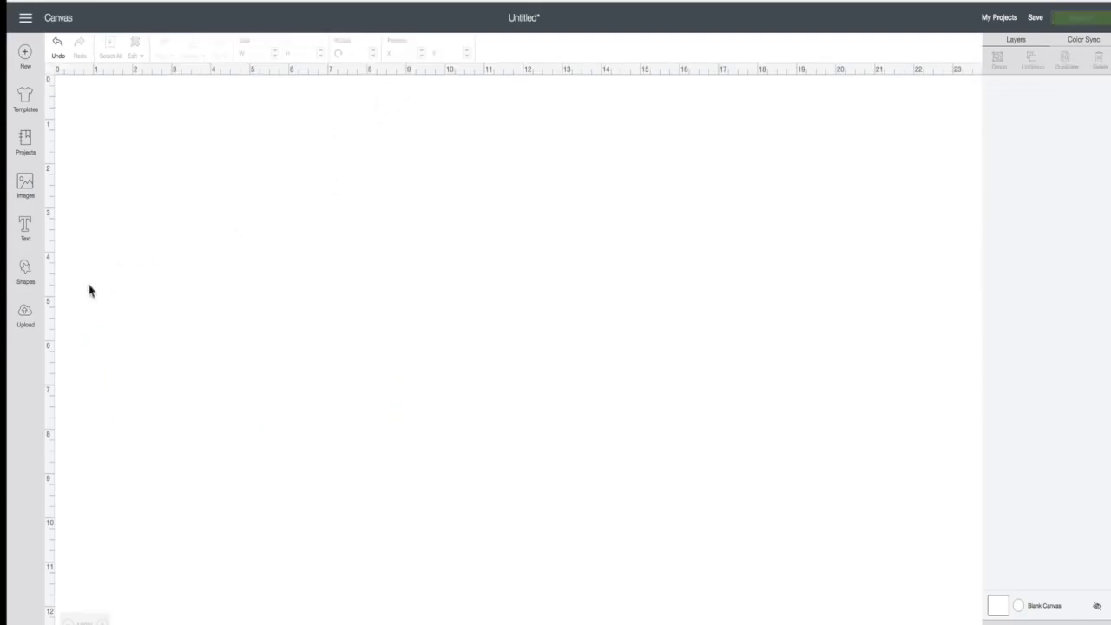
- Add a new first-name text object in the Friday font, switching its style from Writing to Regular
click(26, 227)
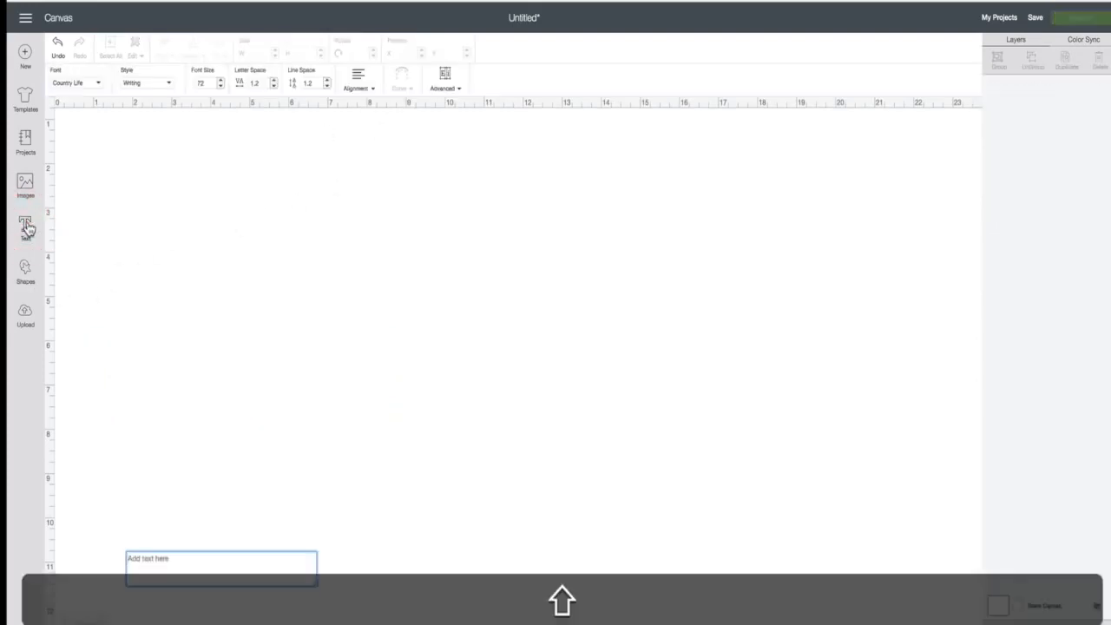
text(Lorrie)
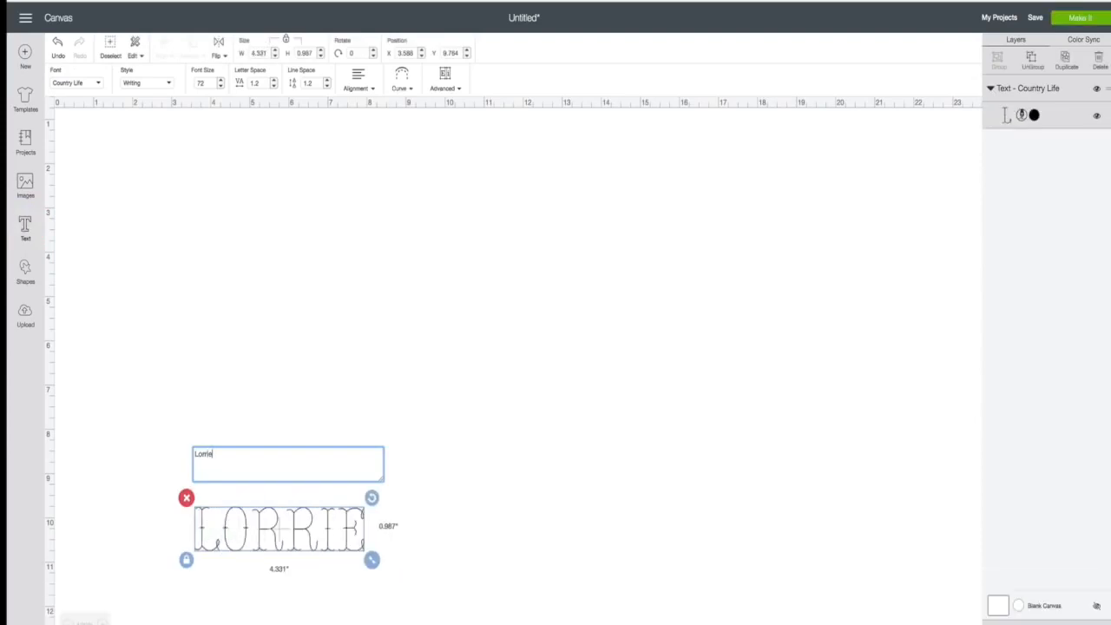
click(98, 83)
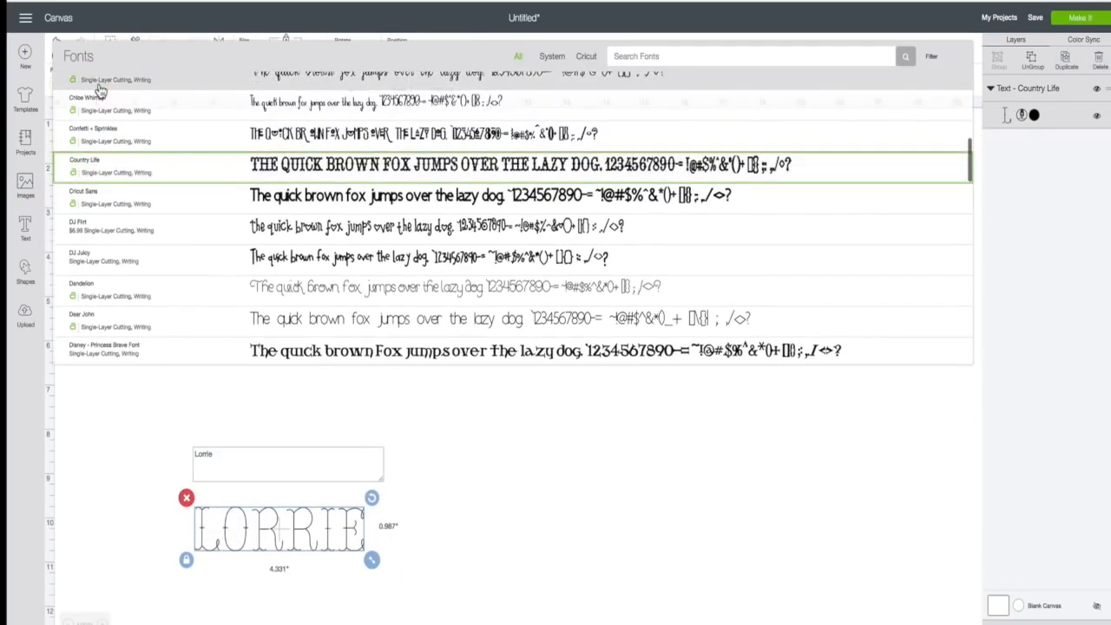
click(116, 121)
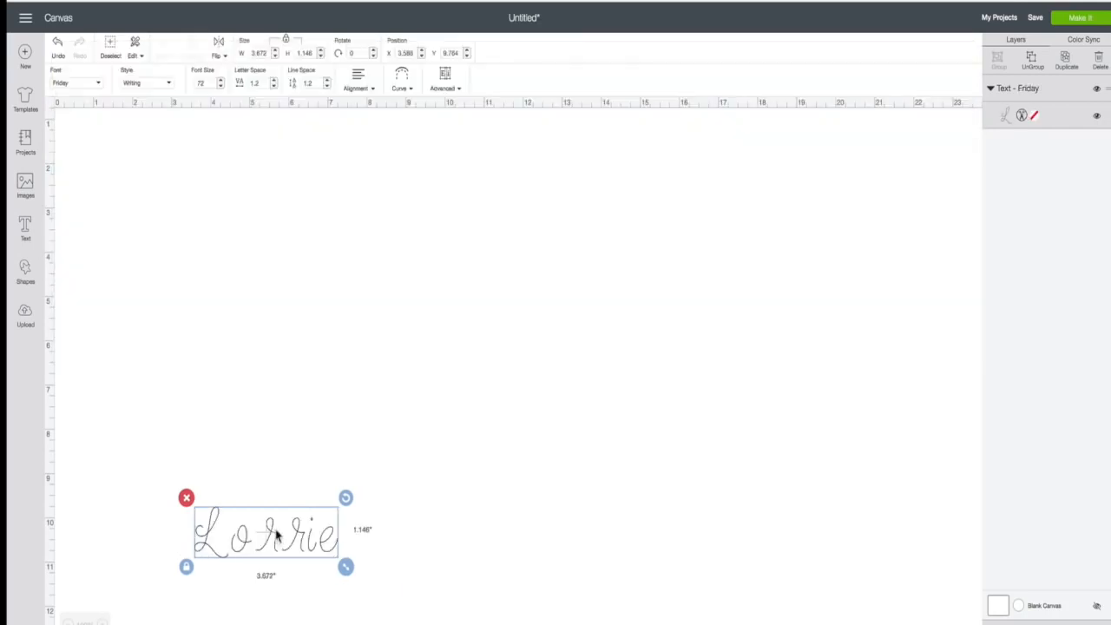
click(170, 85)
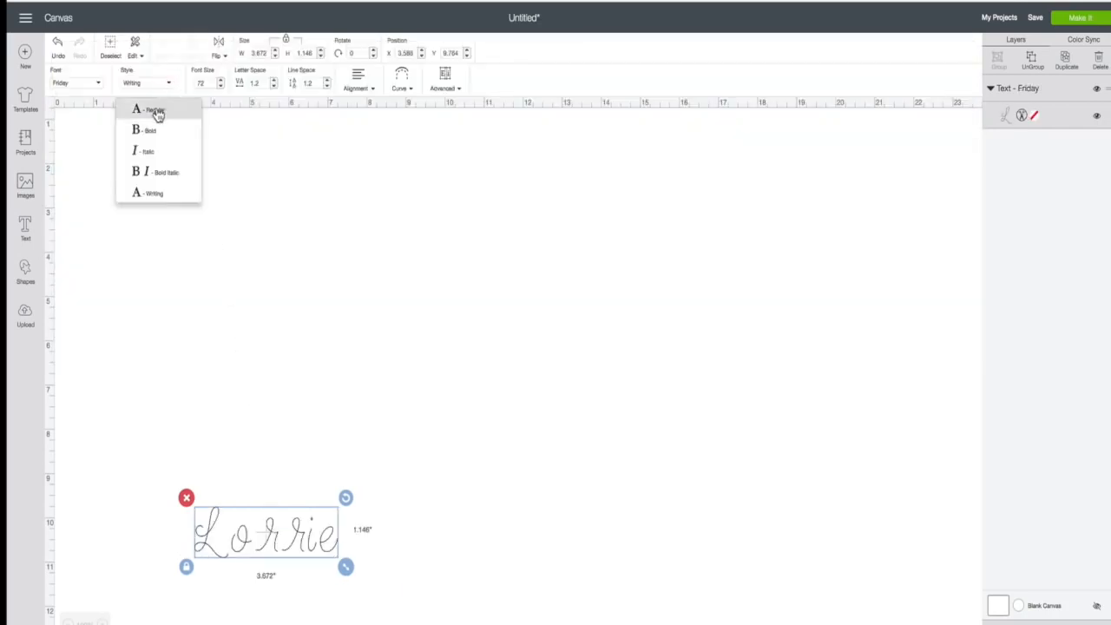
click(153, 111)
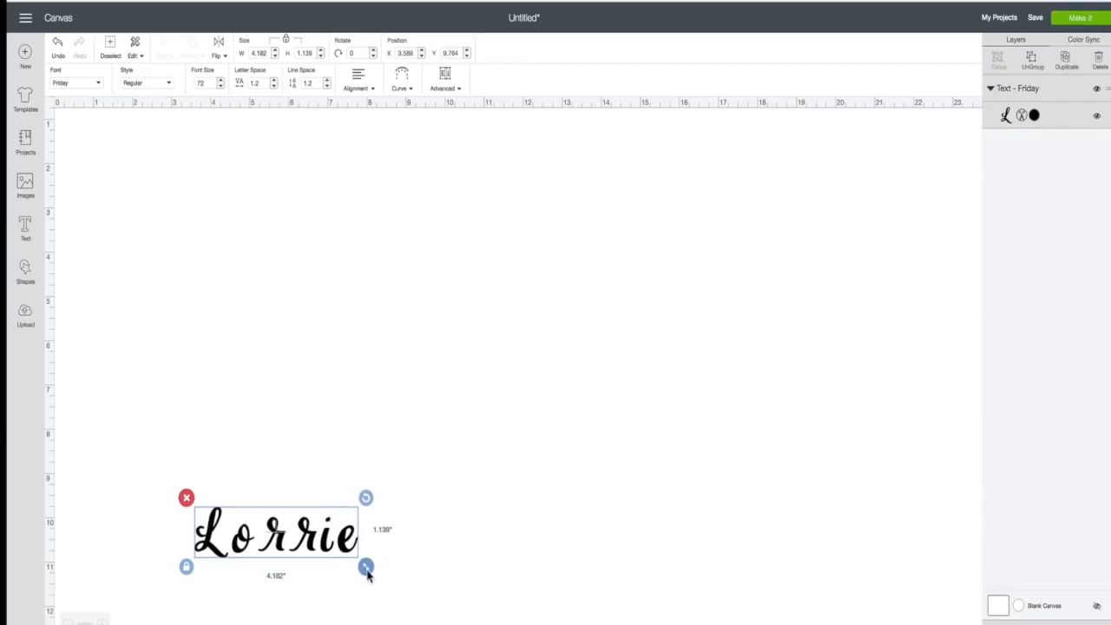
- Enlarge the first-name text to 2.191 in tall and tighten its letter spacing to -1
drag(366, 566, 642, 314)
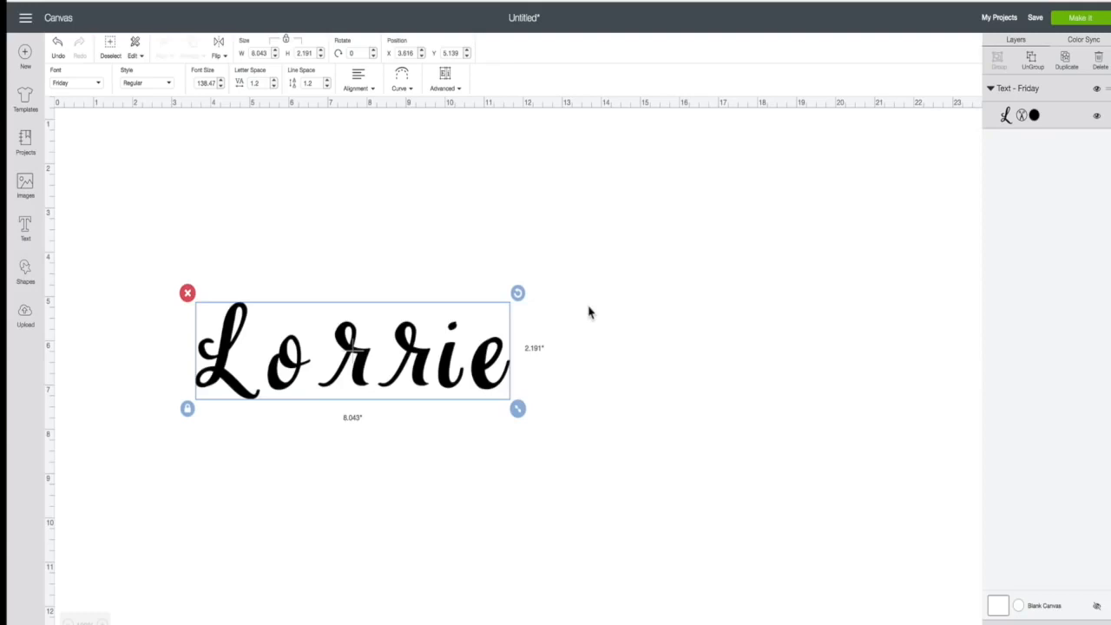
click(274, 87)
click(273, 87)
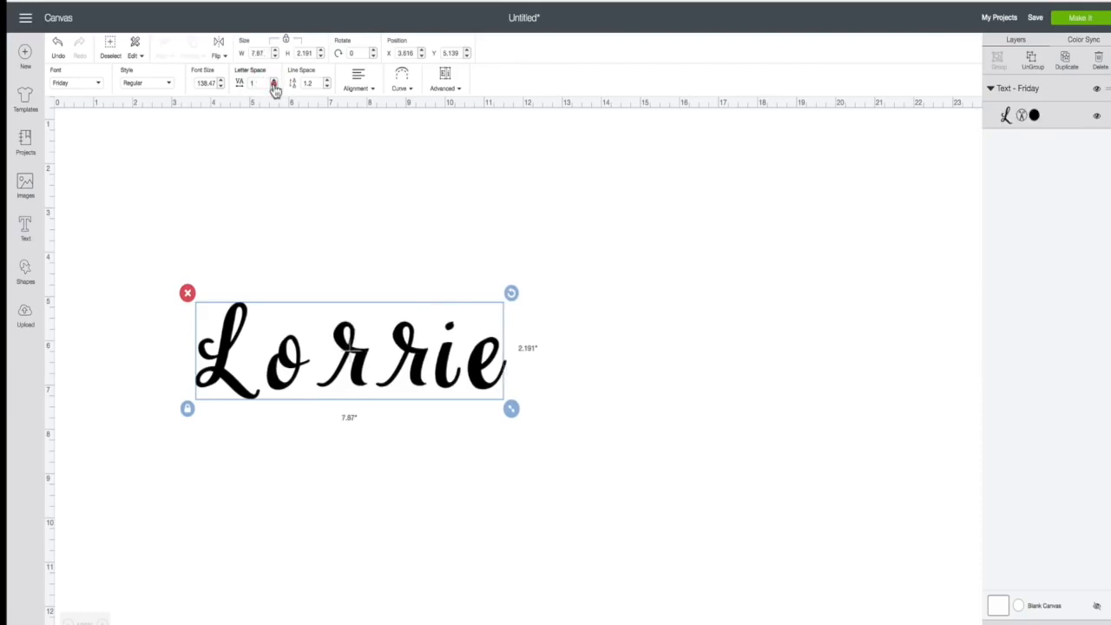
click(274, 86)
click(273, 87)
click(273, 86)
click(273, 87)
click(273, 87)
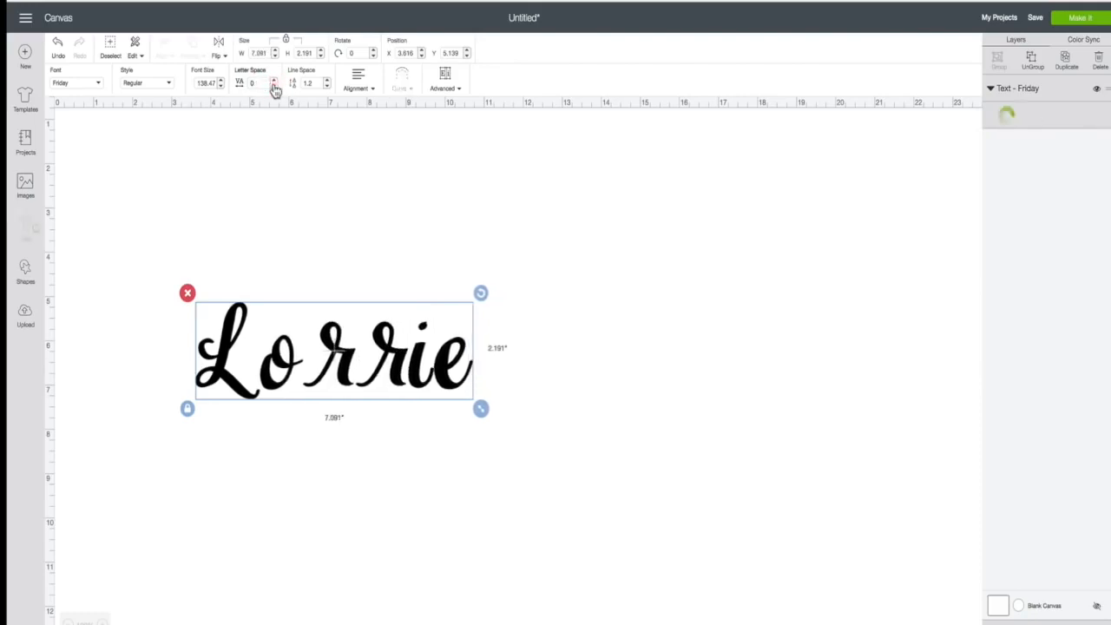
click(273, 87)
click(274, 87)
click(273, 87)
click(273, 87)
click(273, 87)
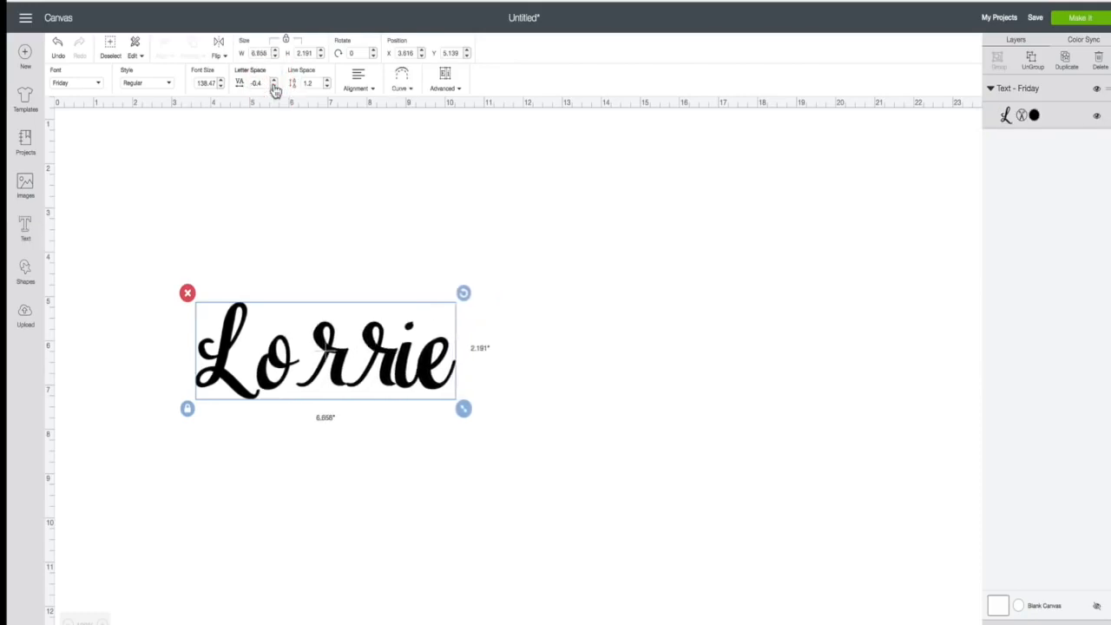
click(273, 86)
click(273, 87)
click(273, 87)
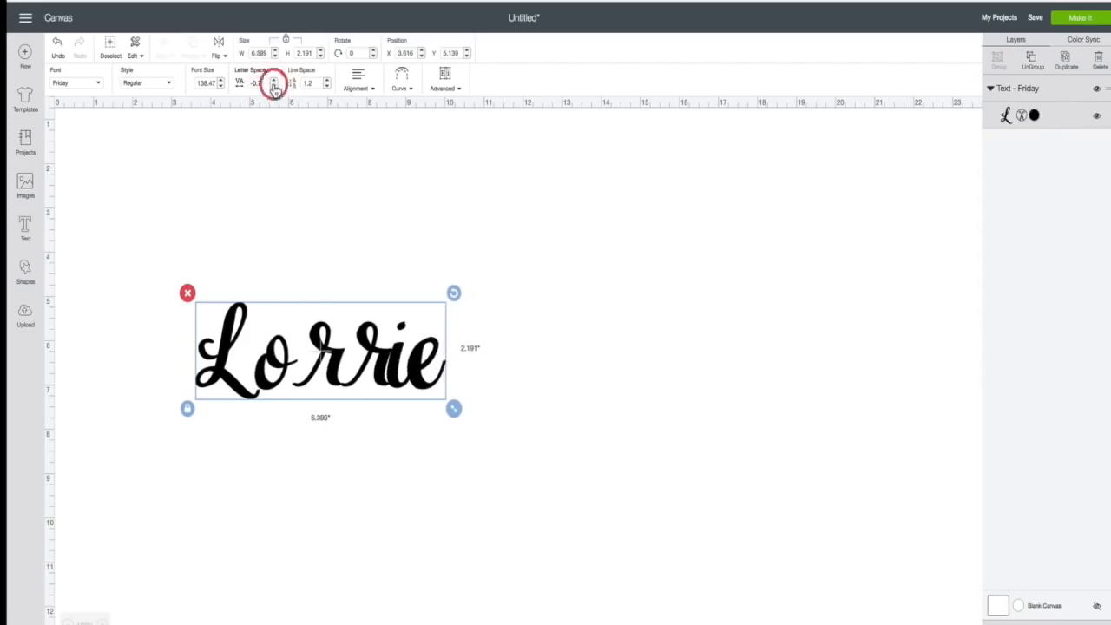
click(274, 87)
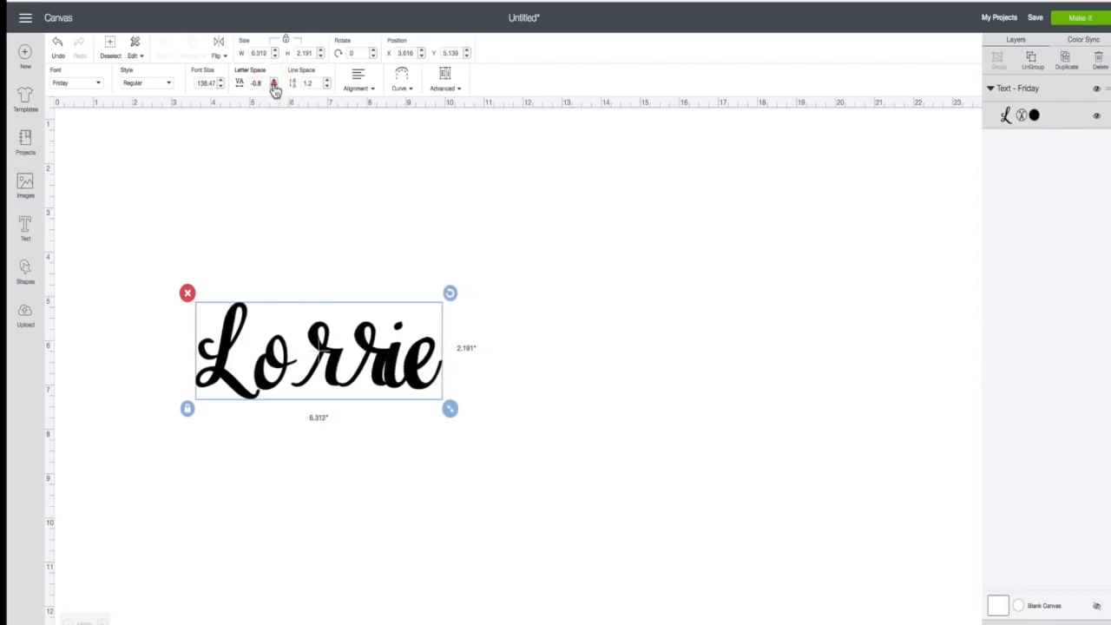
click(273, 87)
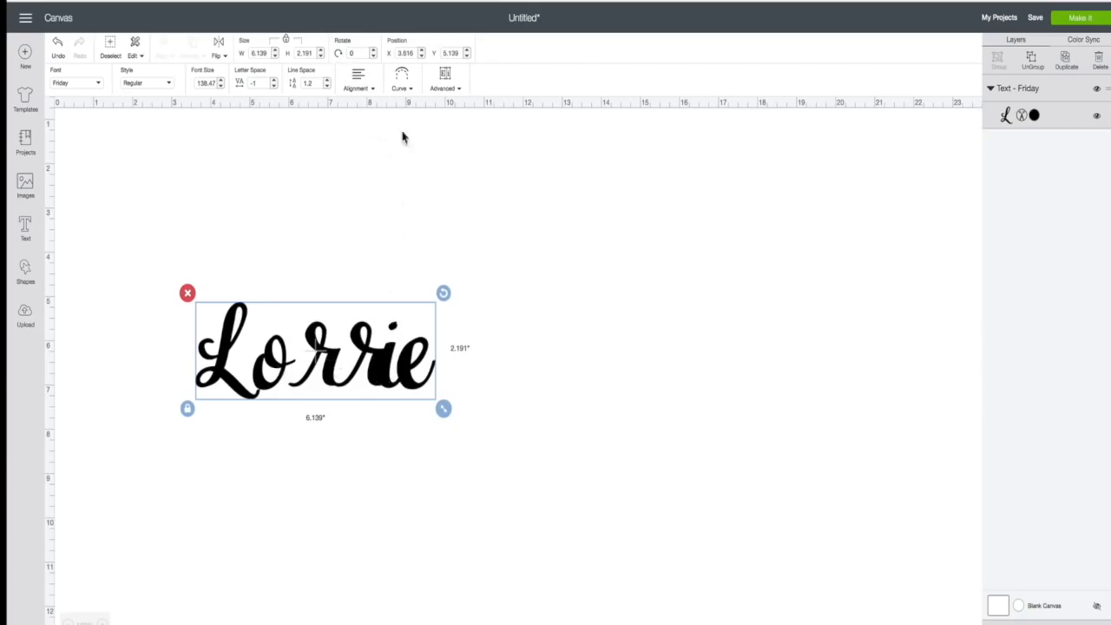
- Ungroup the word into six letter layers and nudge the first r into place
click(459, 90)
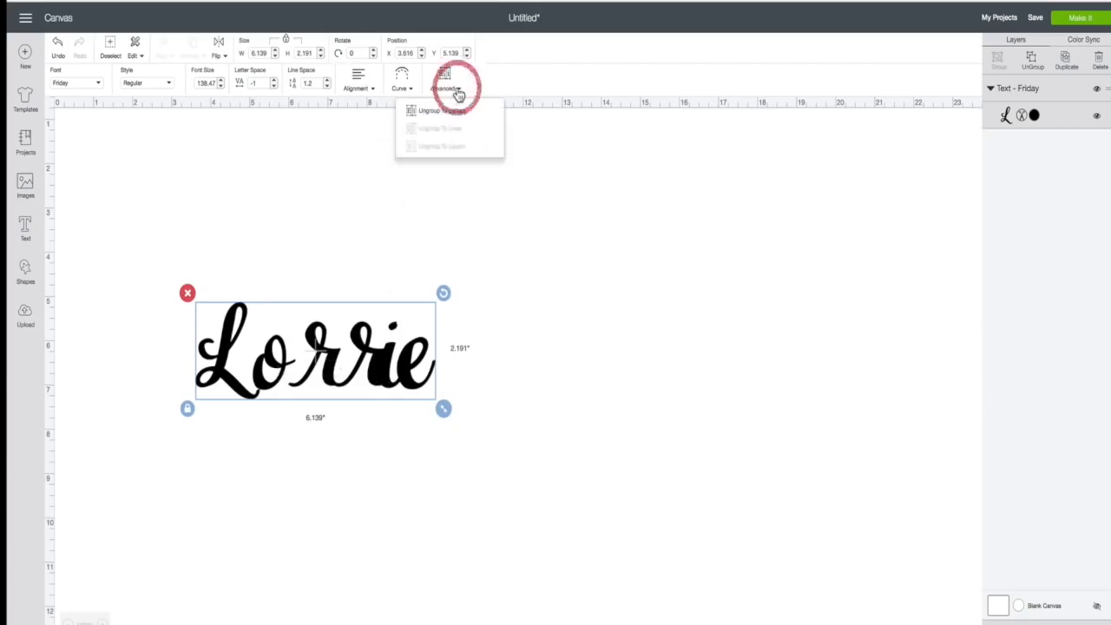
click(456, 111)
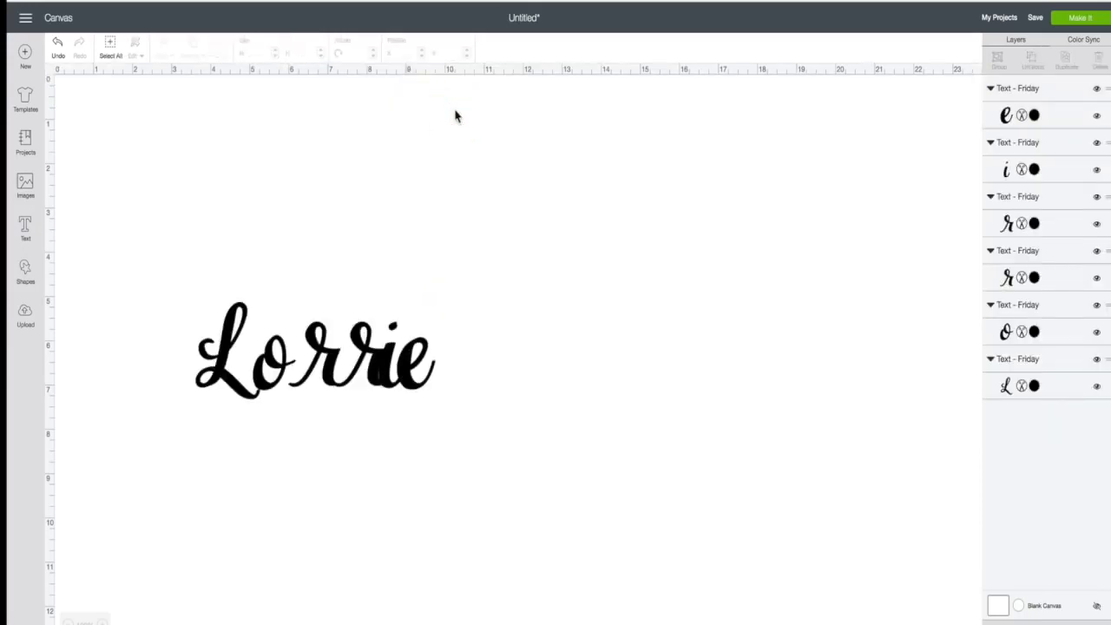
click(328, 354)
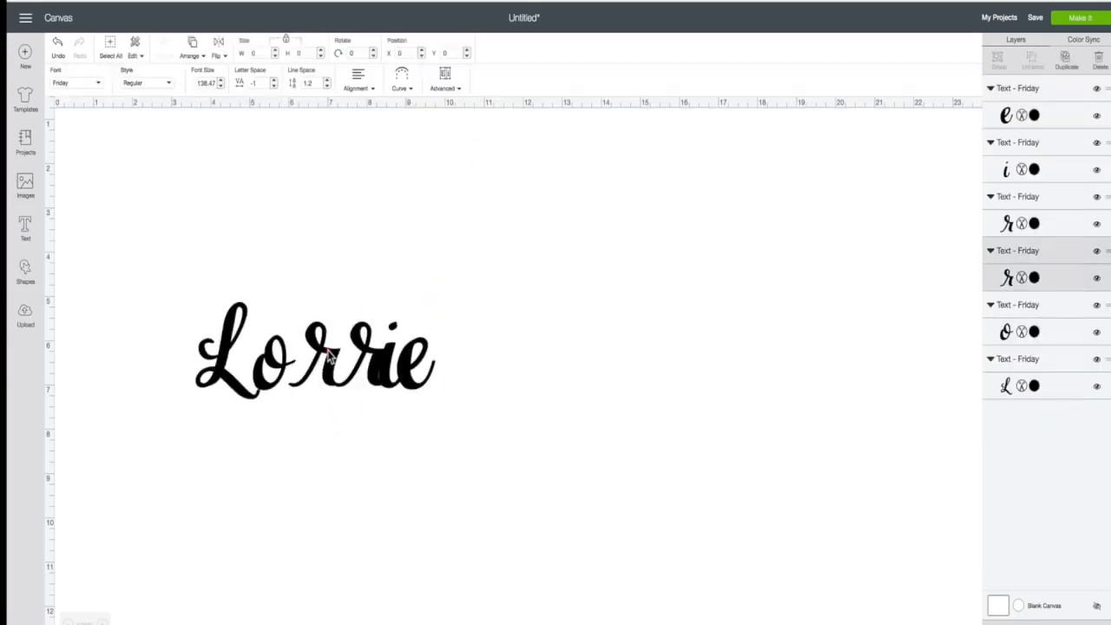
key(Left)
key(Left)
key(Left)
key(Left)
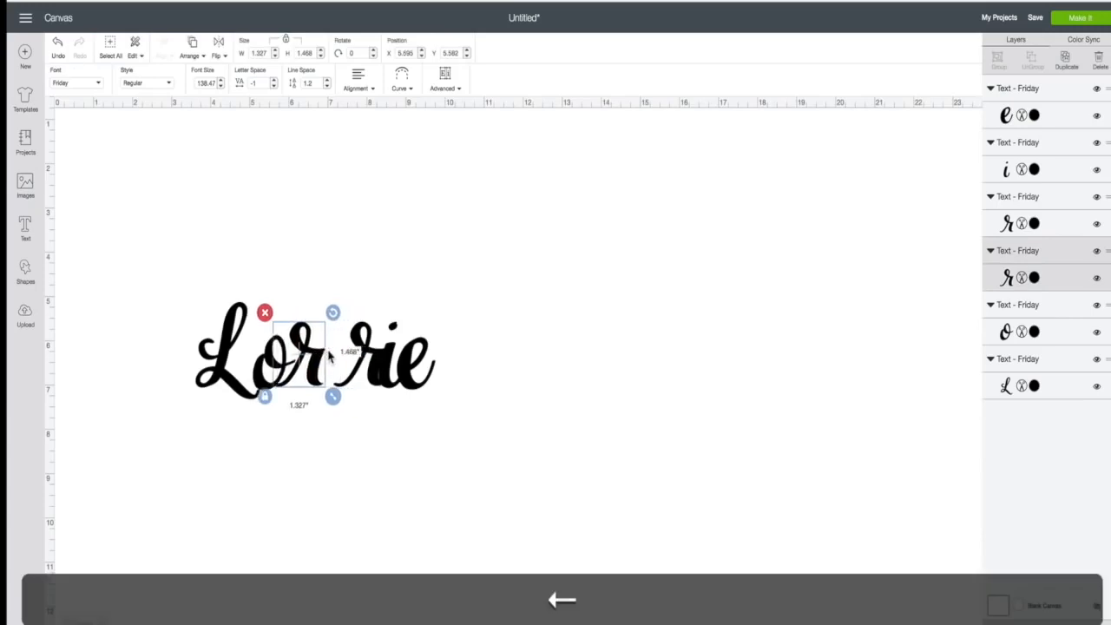
key(Left)
key(Right)
key(Right)
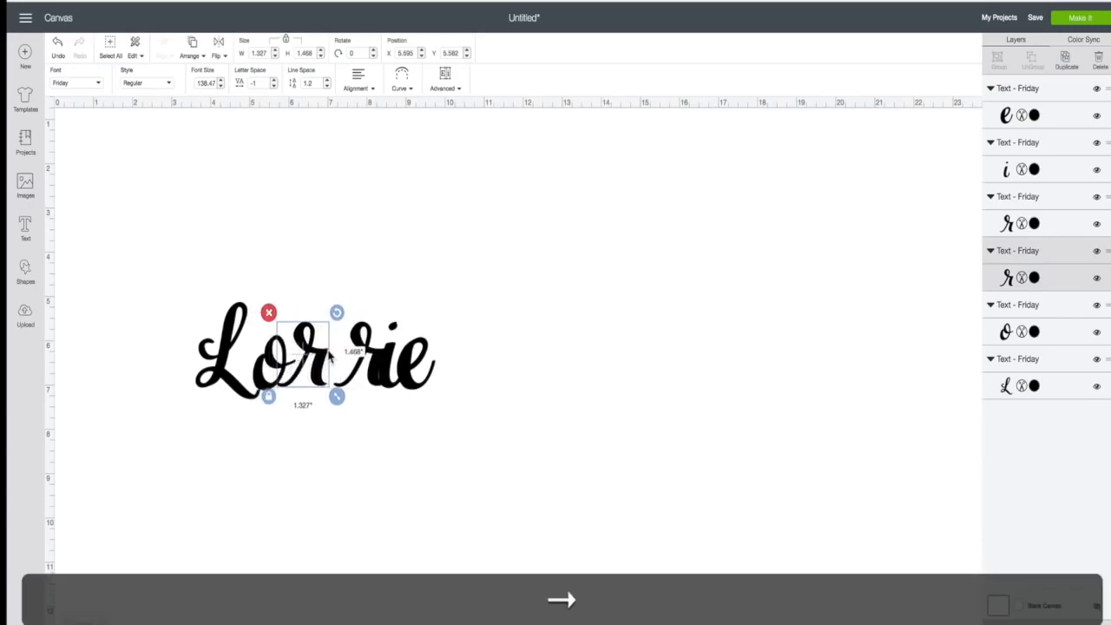
key(Right)
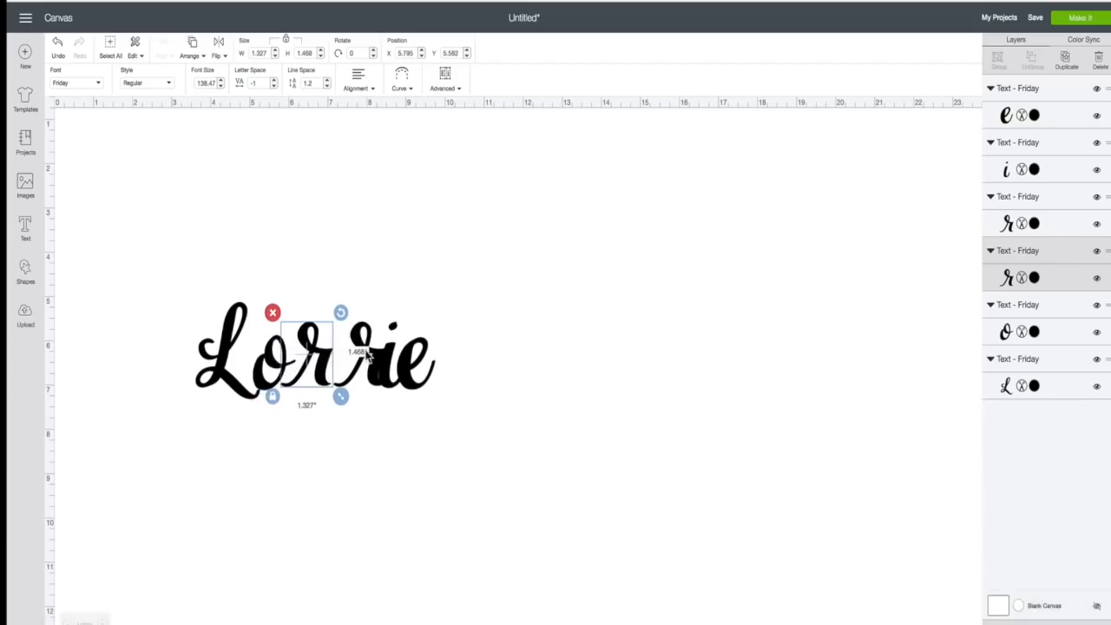
- Reposition the second r closer to its neighbouring letters
click(369, 354)
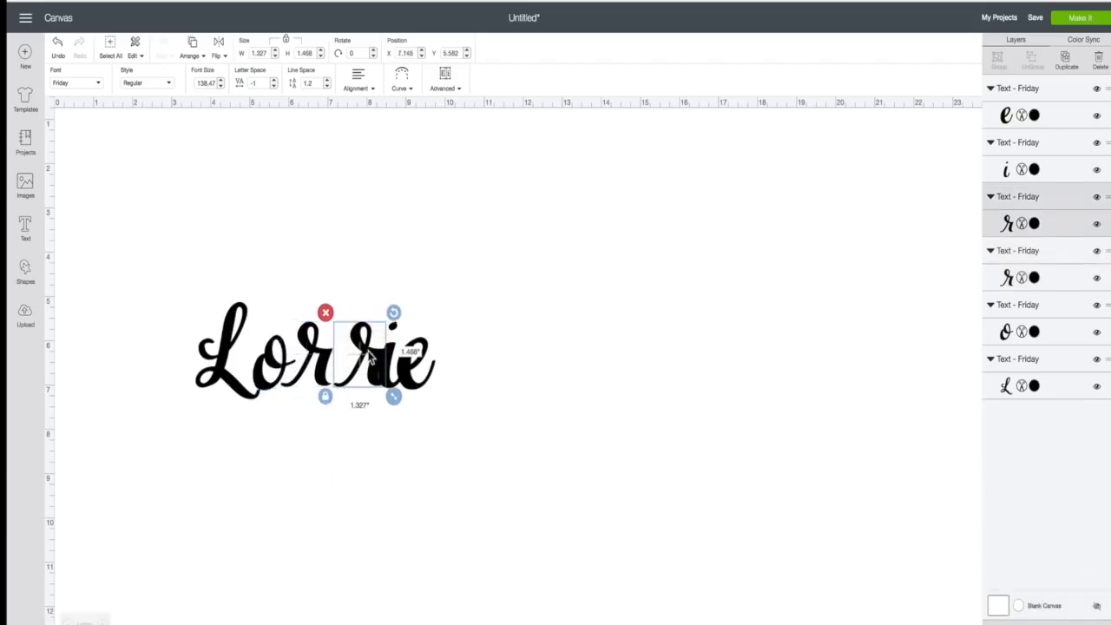
key(Left)
key(Left)
key(Left)
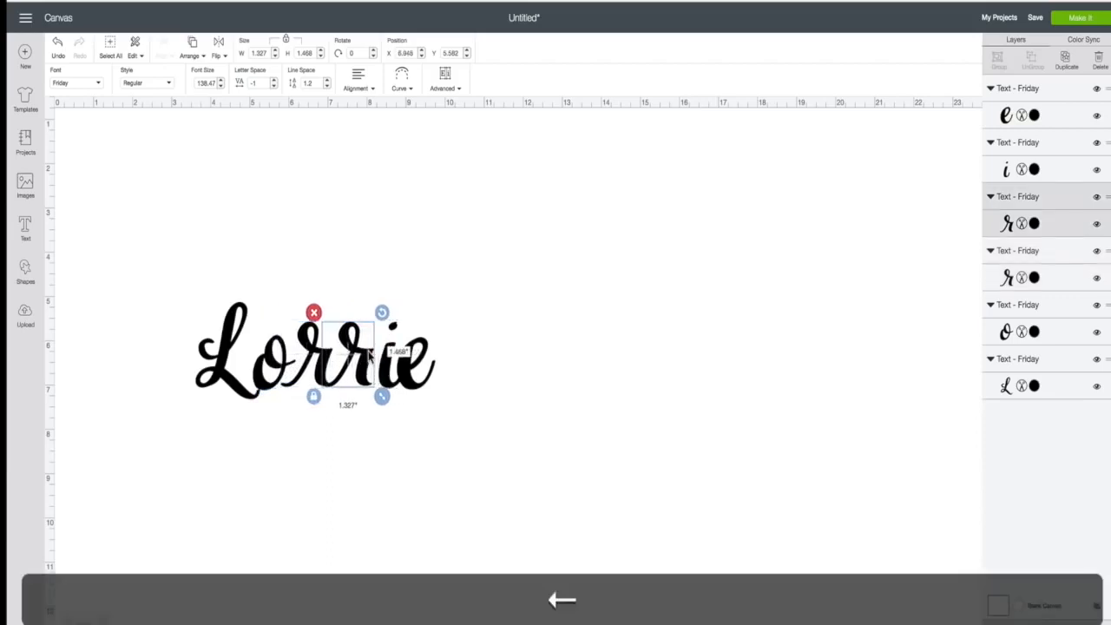
key(Right)
click(368, 417)
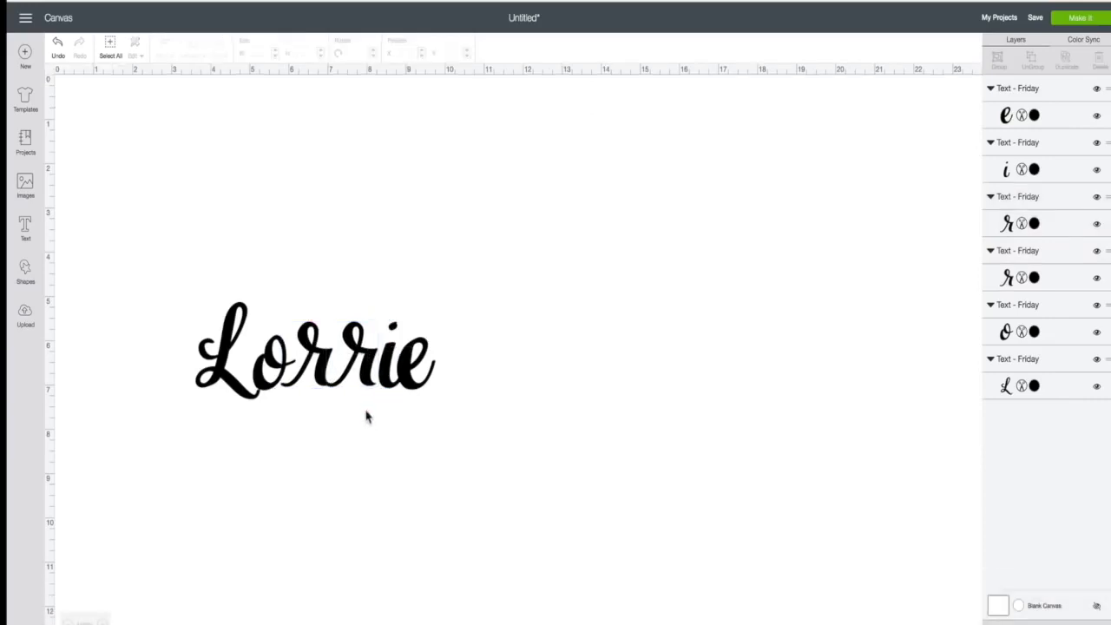
drag(364, 372, 409, 378)
click(394, 447)
- Fine-tune the o and second r positions so the letter spacing reads evenly
click(454, 442)
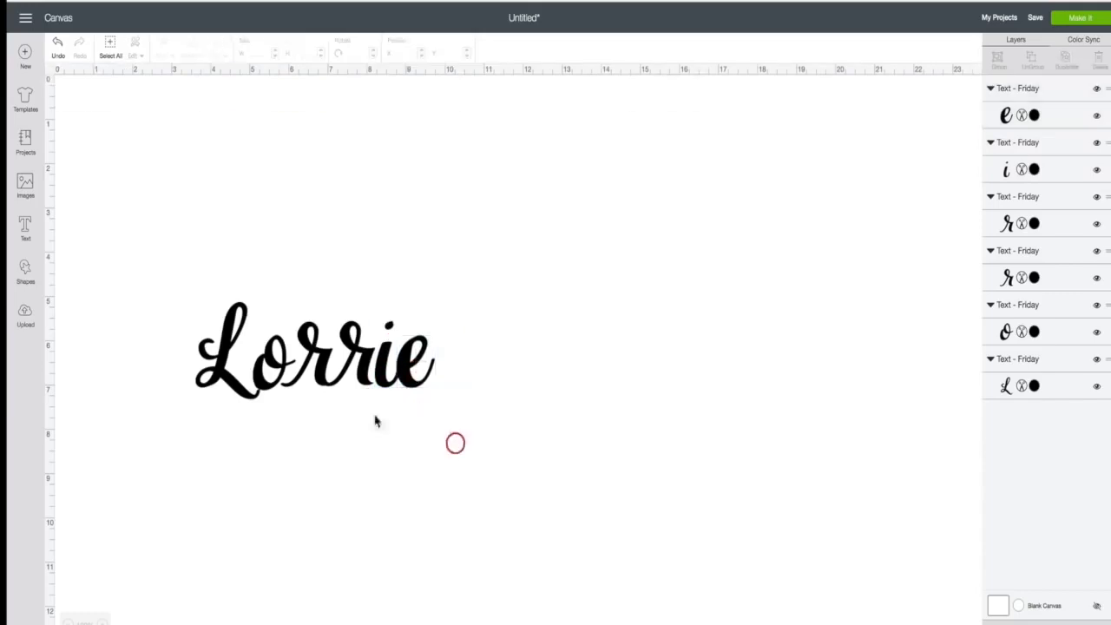
mouse_move(271, 389)
mouse_down()
mouse_move(246, 394)
mouse_move(270, 380)
mouse_up()
click(321, 447)
click(270, 381)
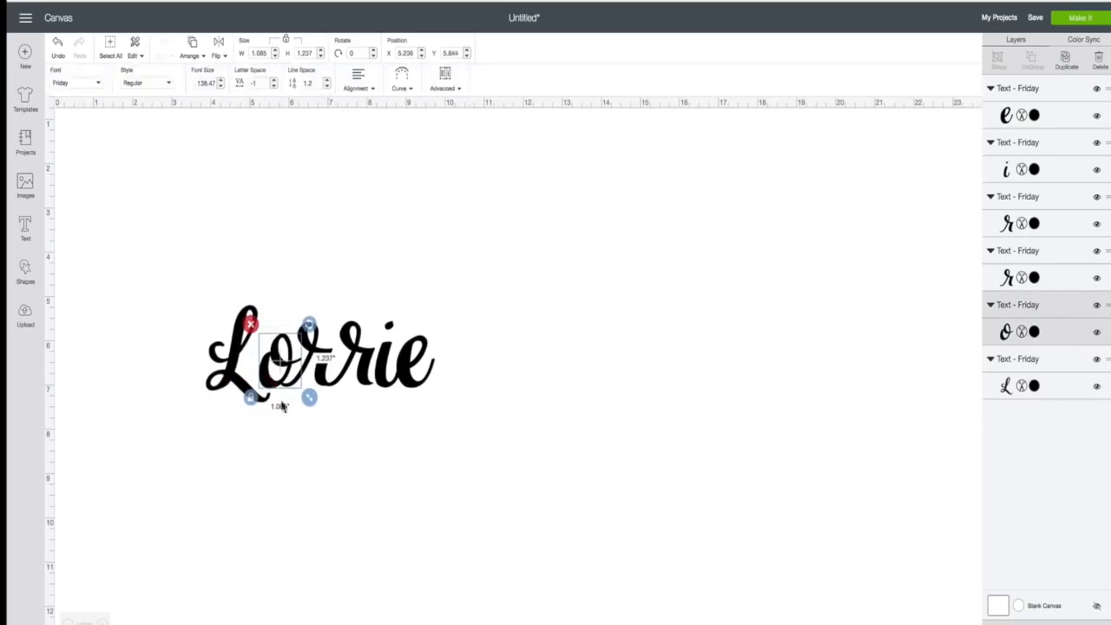
click(360, 473)
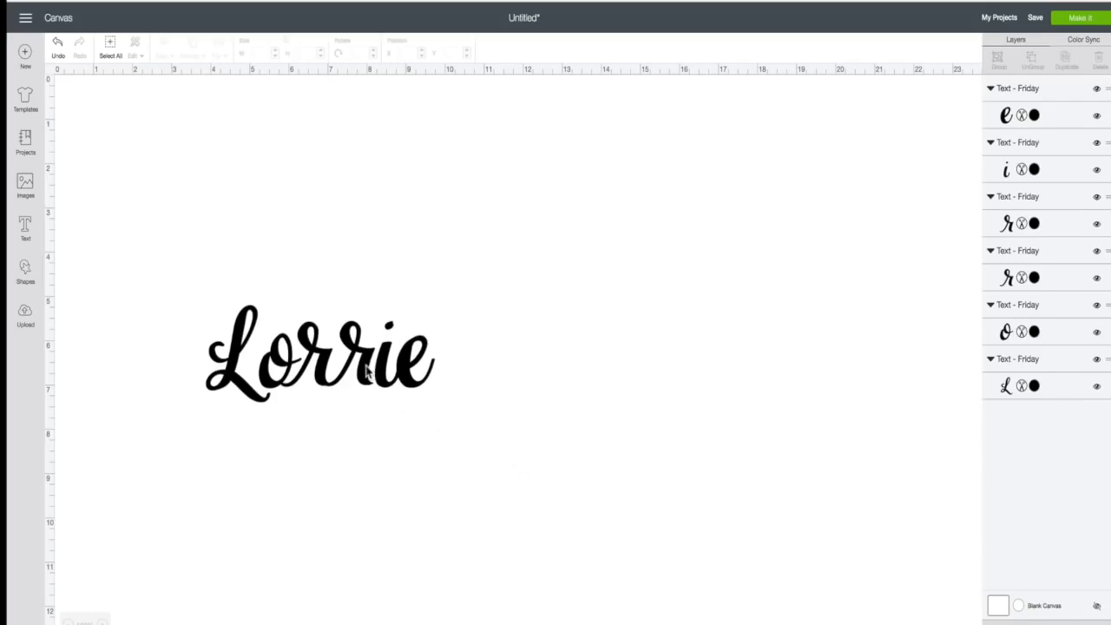
drag(372, 372, 403, 366)
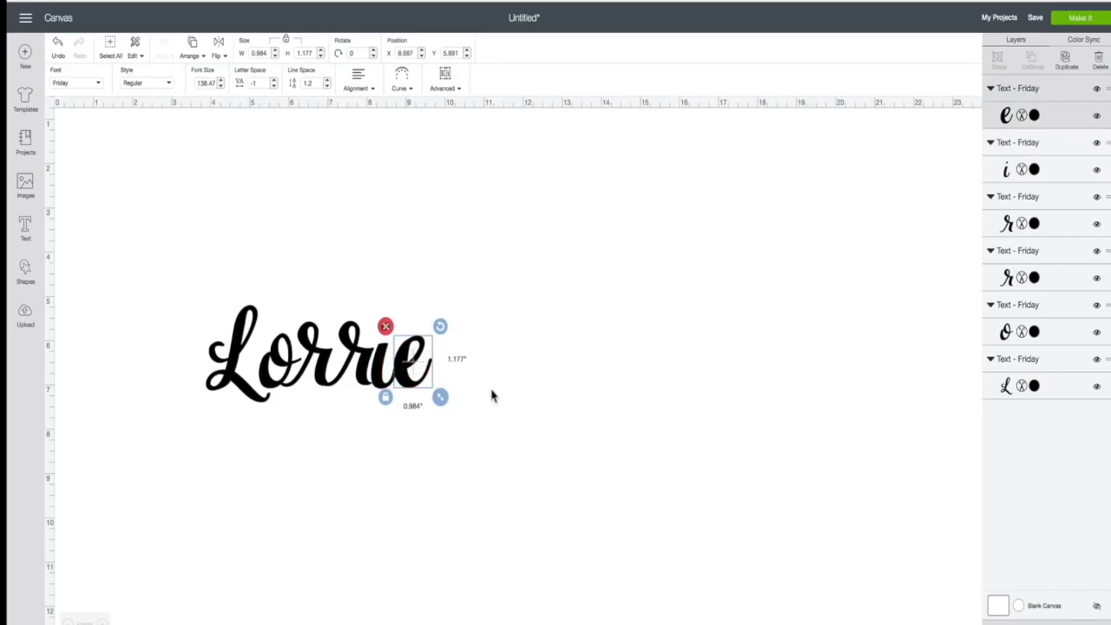
click(466, 437)
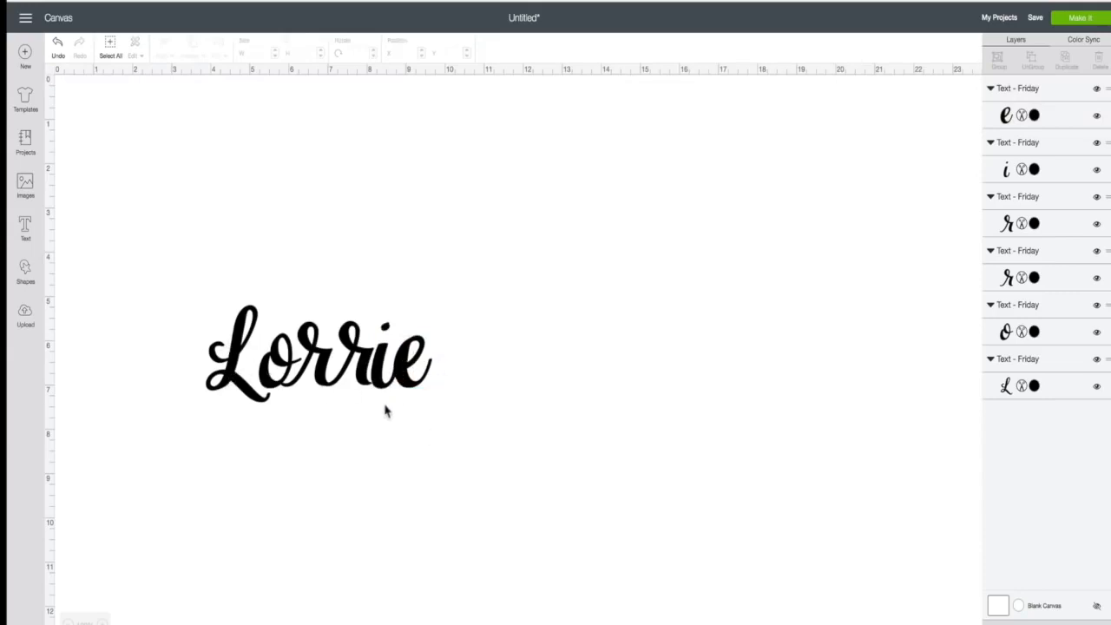
drag(364, 378, 320, 376)
click(350, 428)
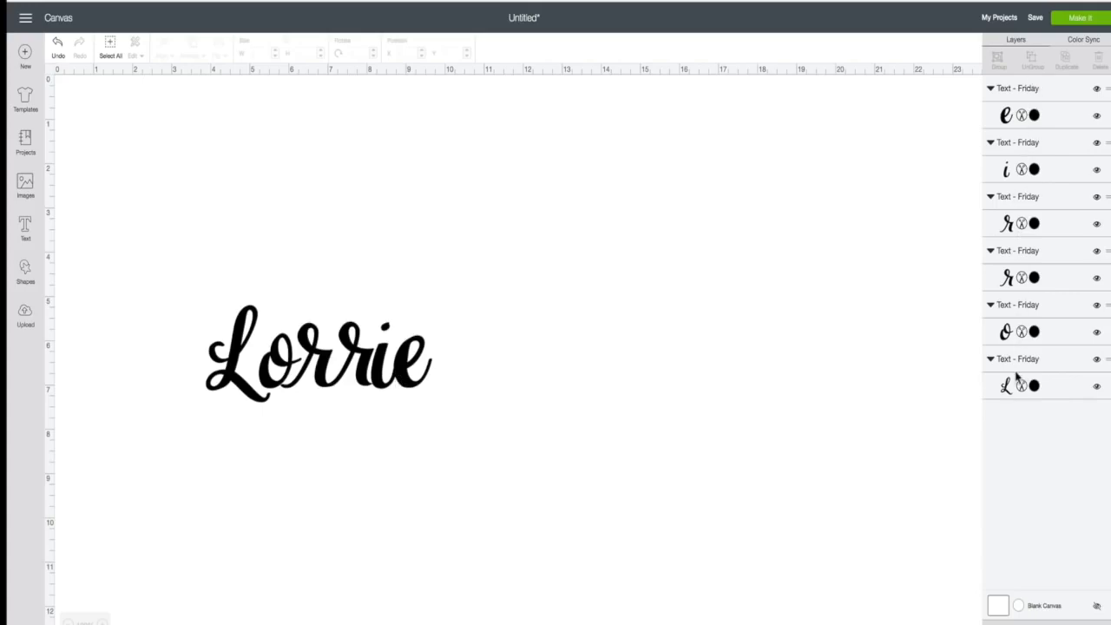
click(1075, 21)
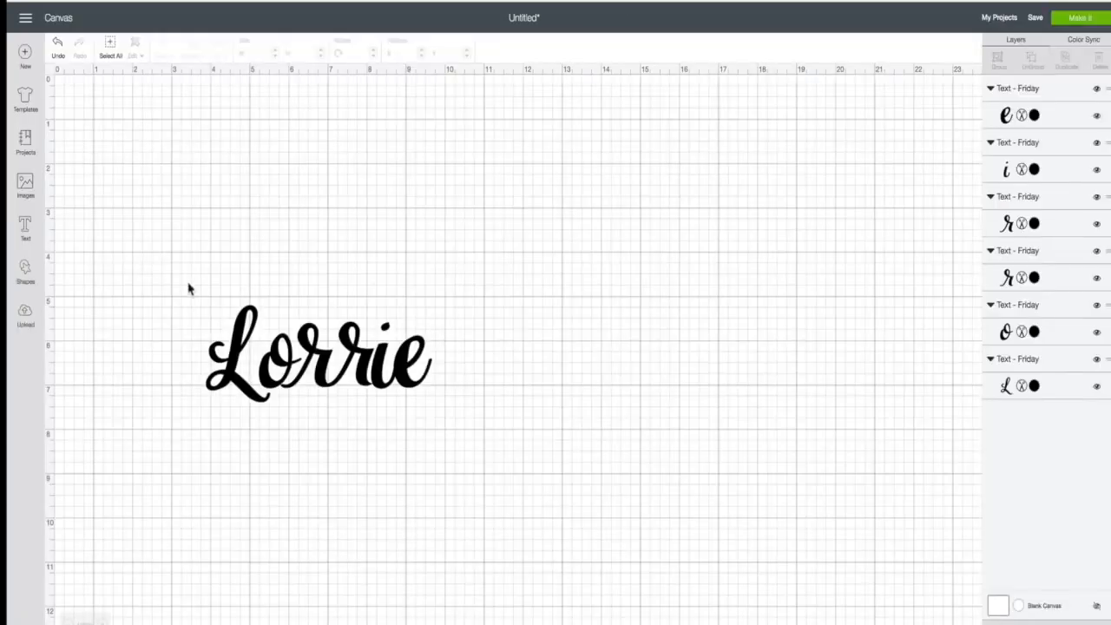
- Weld all six letters into one Weld Result shape and send it to mat preparation
drag(193, 272, 460, 444)
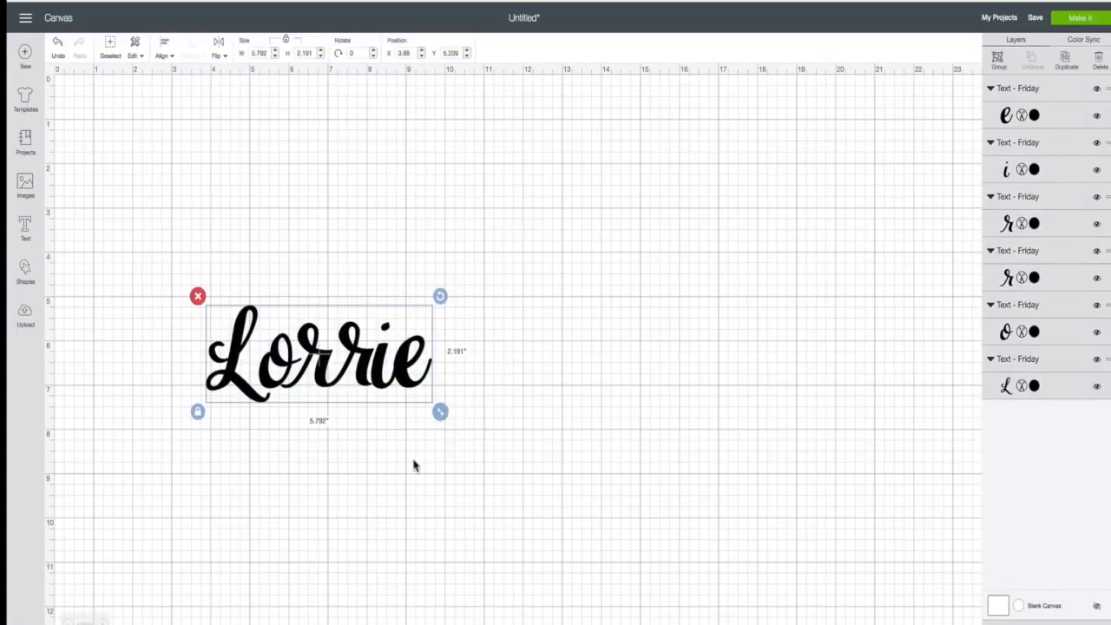
click(1016, 608)
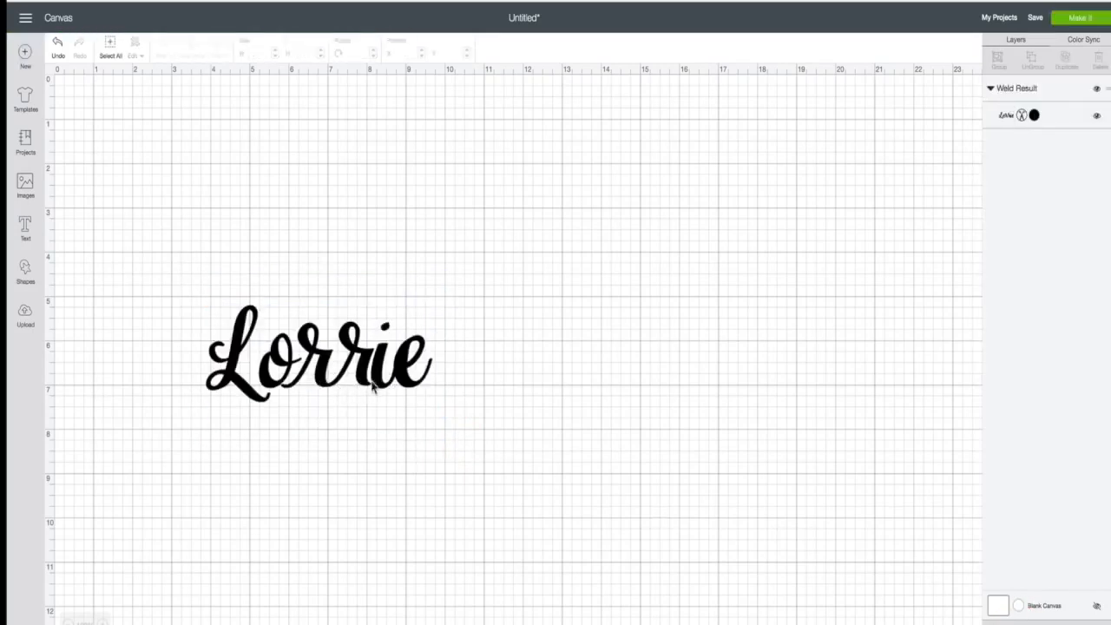
click(1083, 21)
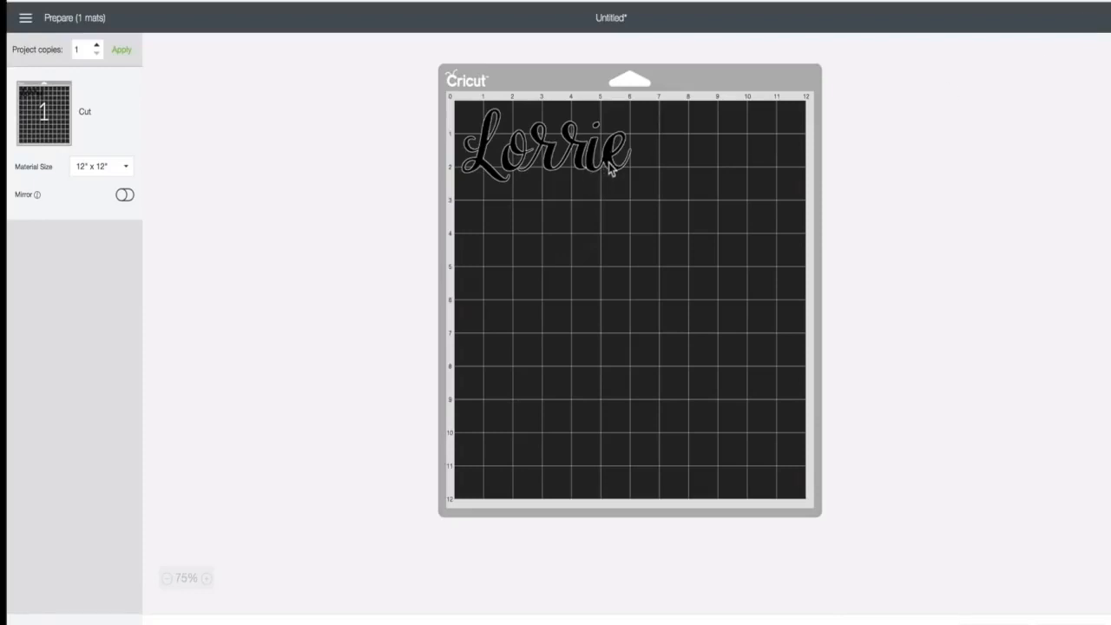
- Zoom in three levels on the 12×12 mat preview to inspect the welded word
click(209, 578)
click(210, 578)
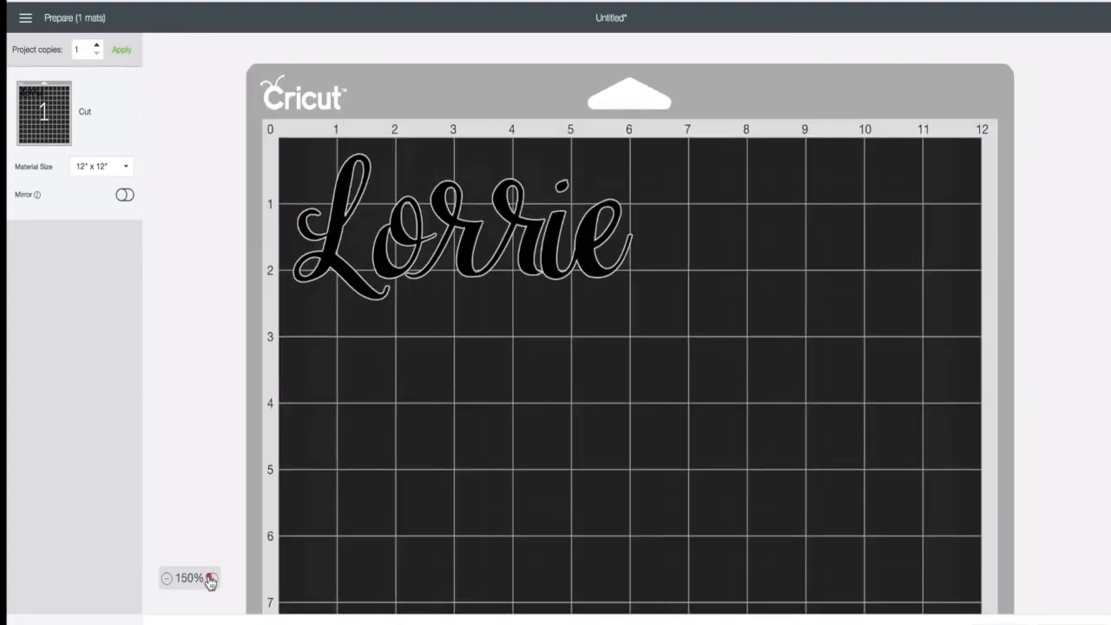
click(210, 578)
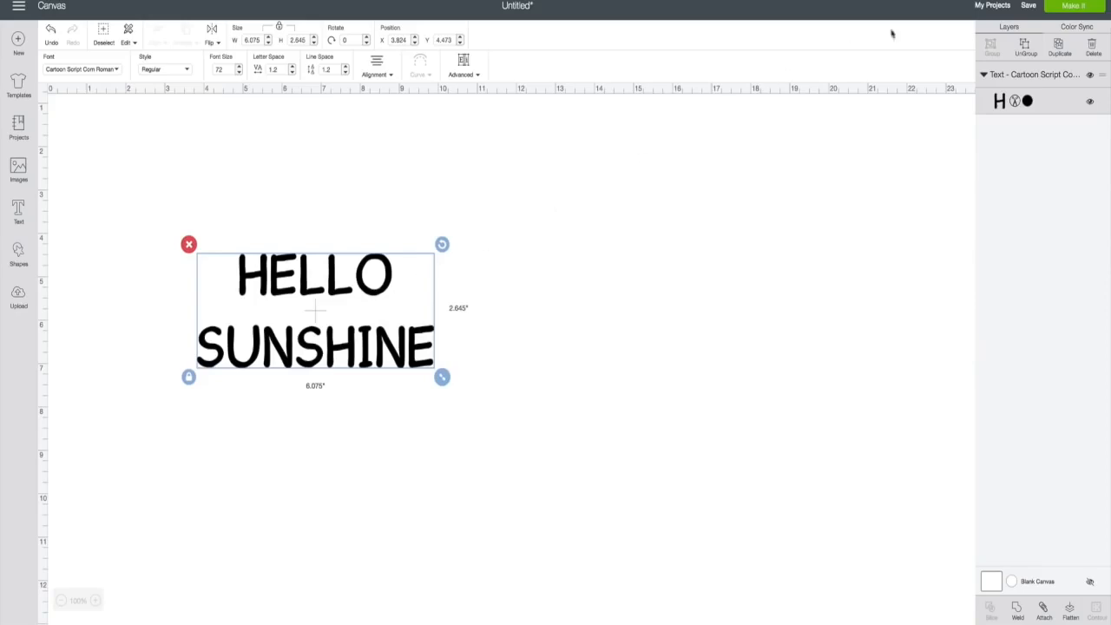
- Change the HELLO SUNSHINE layer from Cut to Write with a black pen and select it
click(1015, 102)
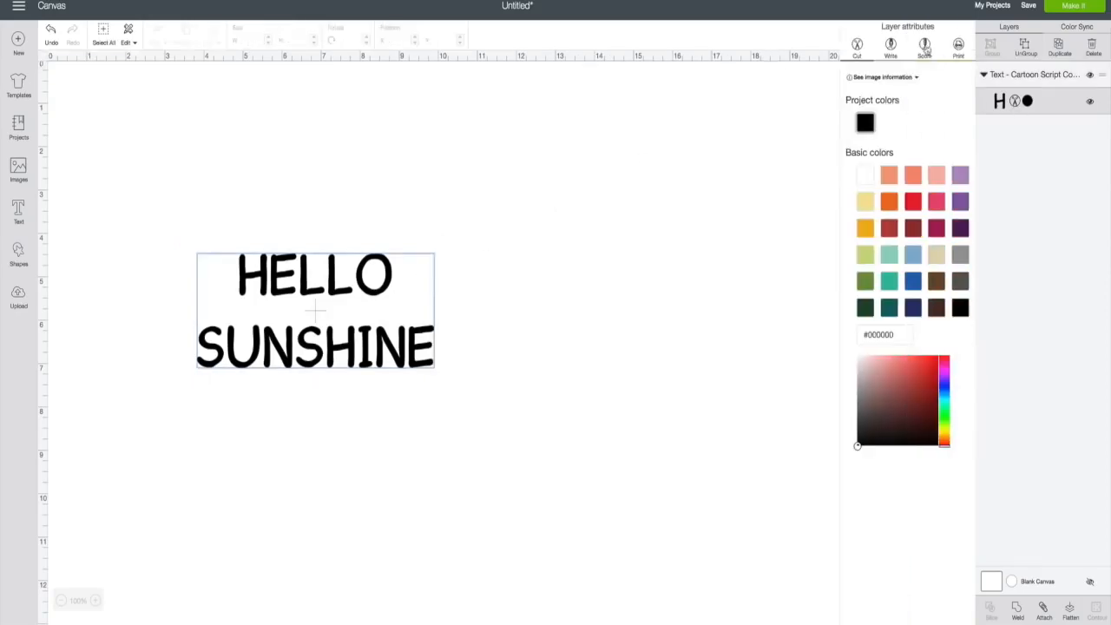
click(893, 46)
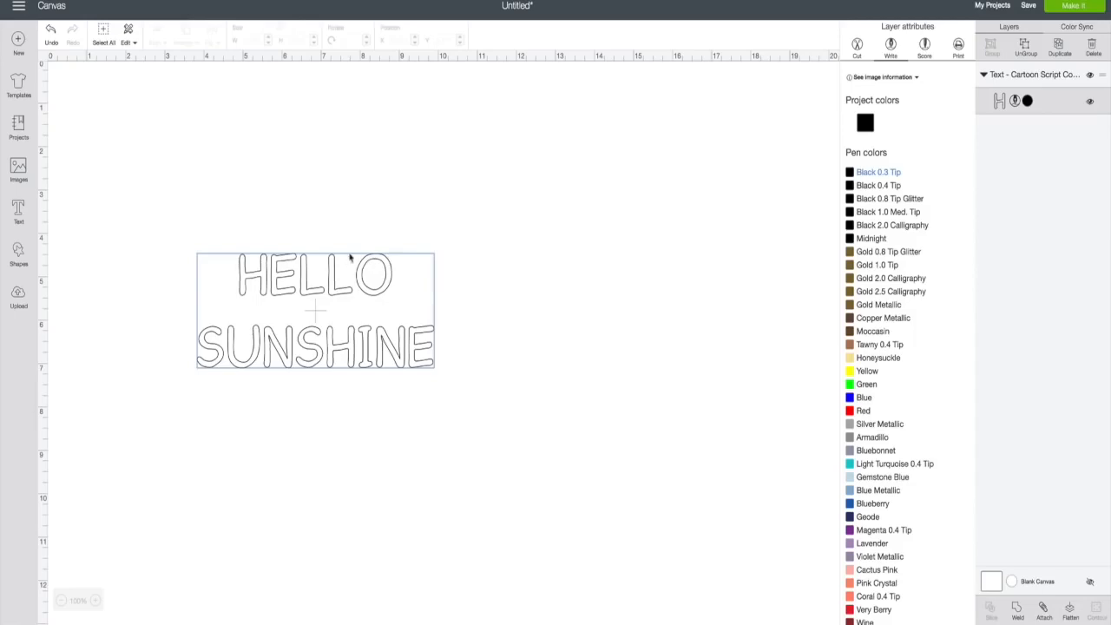
click(366, 265)
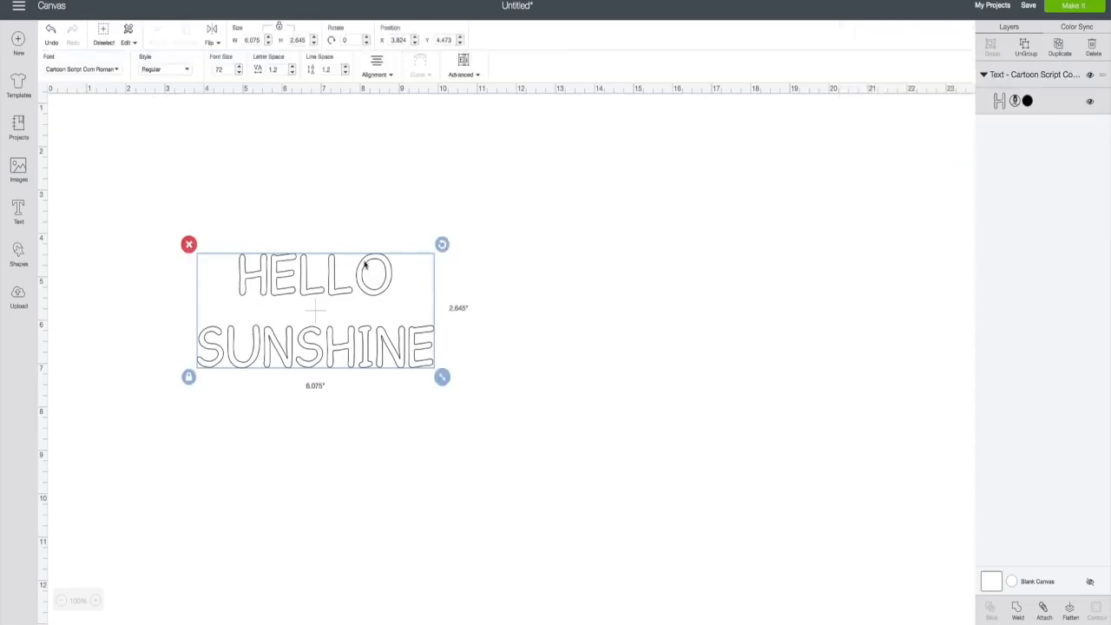
- Check the Cartoon Script style variants without changing them, then bring up the font list
click(187, 72)
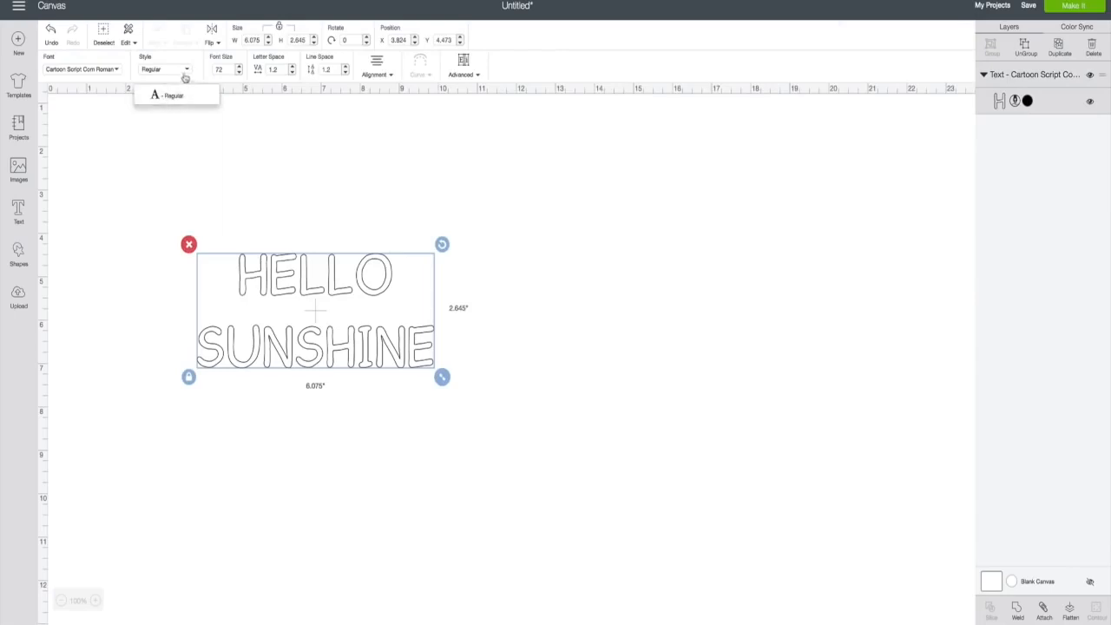
click(186, 73)
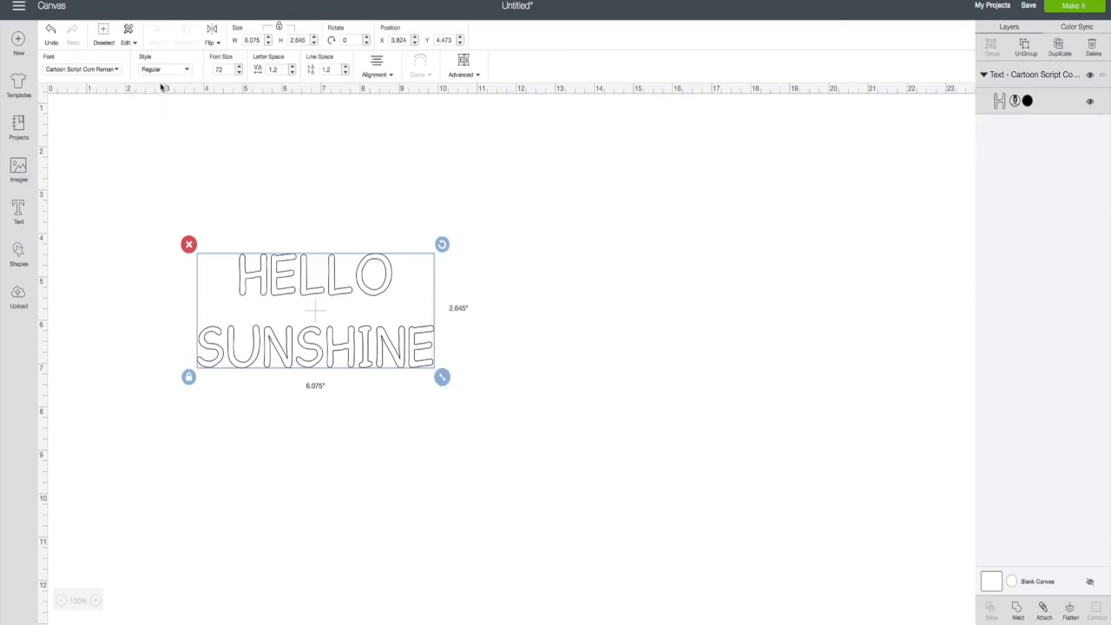
click(117, 73)
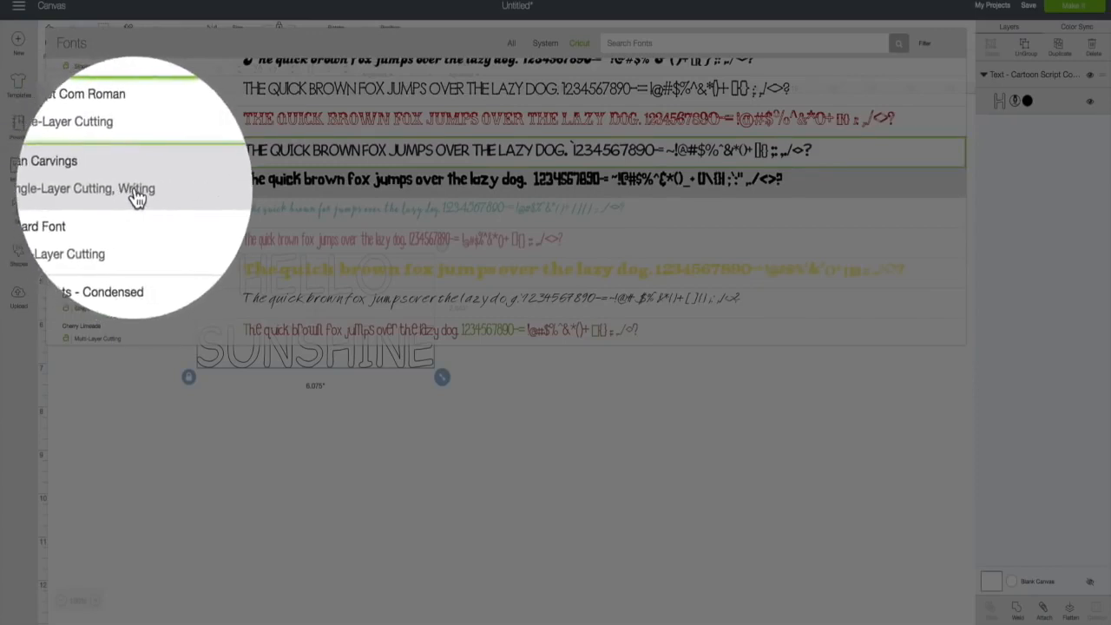
- Set Hello Sunshine in Caveman Carvings with its thin Writing style
click(135, 191)
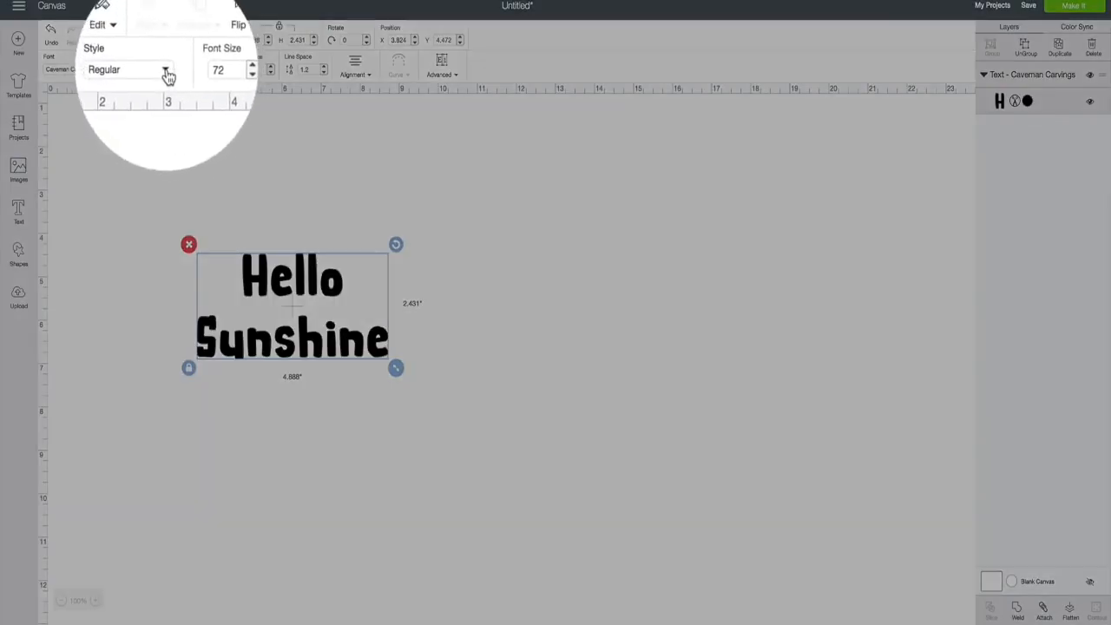
click(166, 73)
click(155, 123)
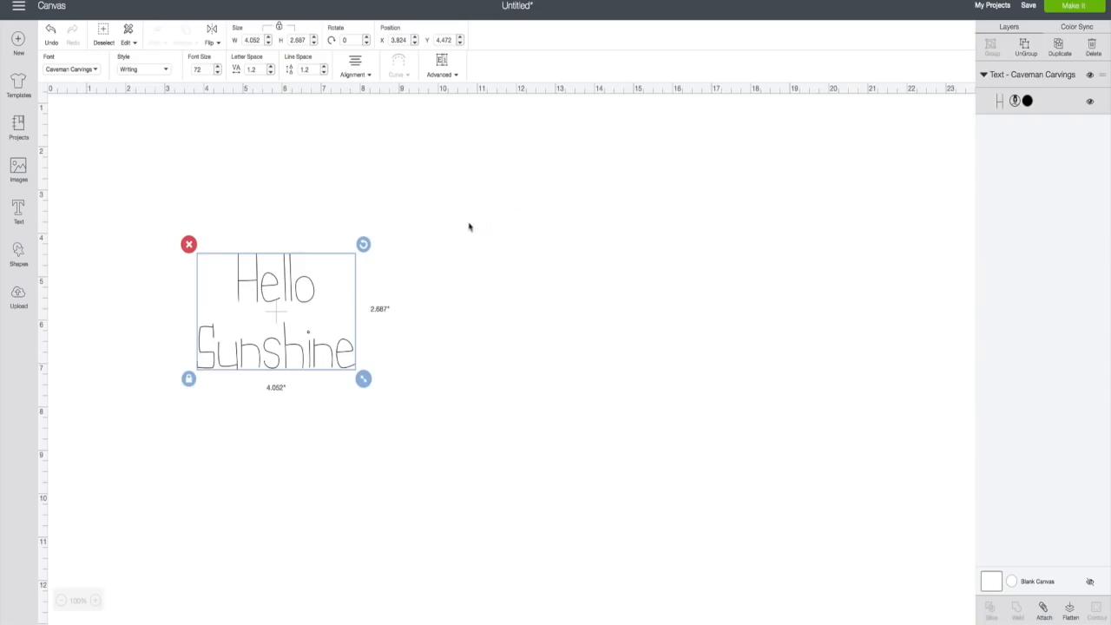
click(167, 69)
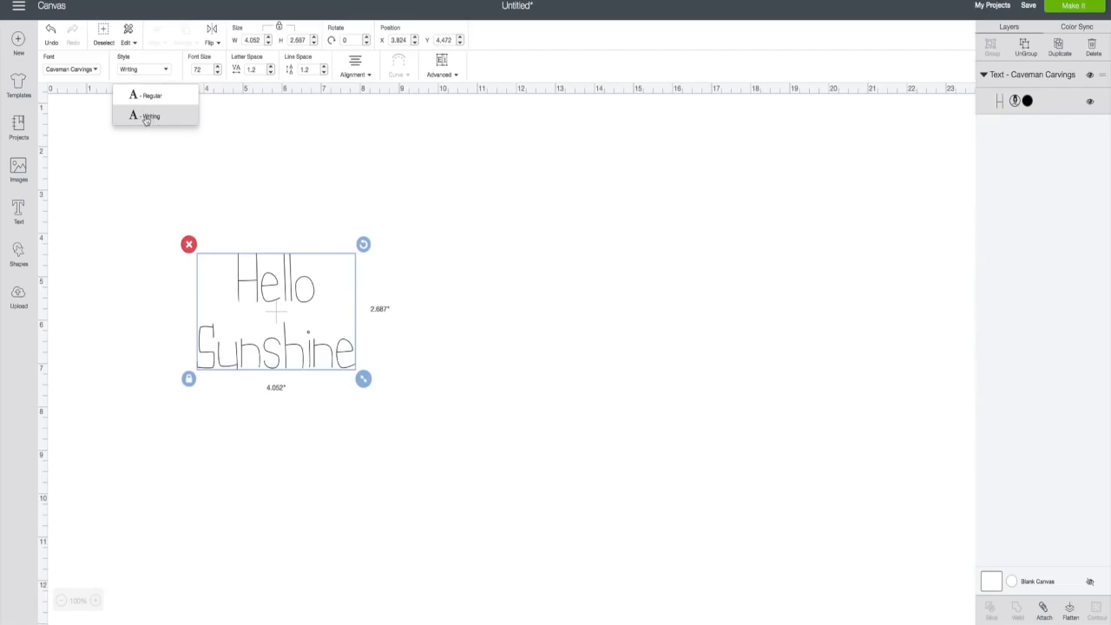
click(96, 71)
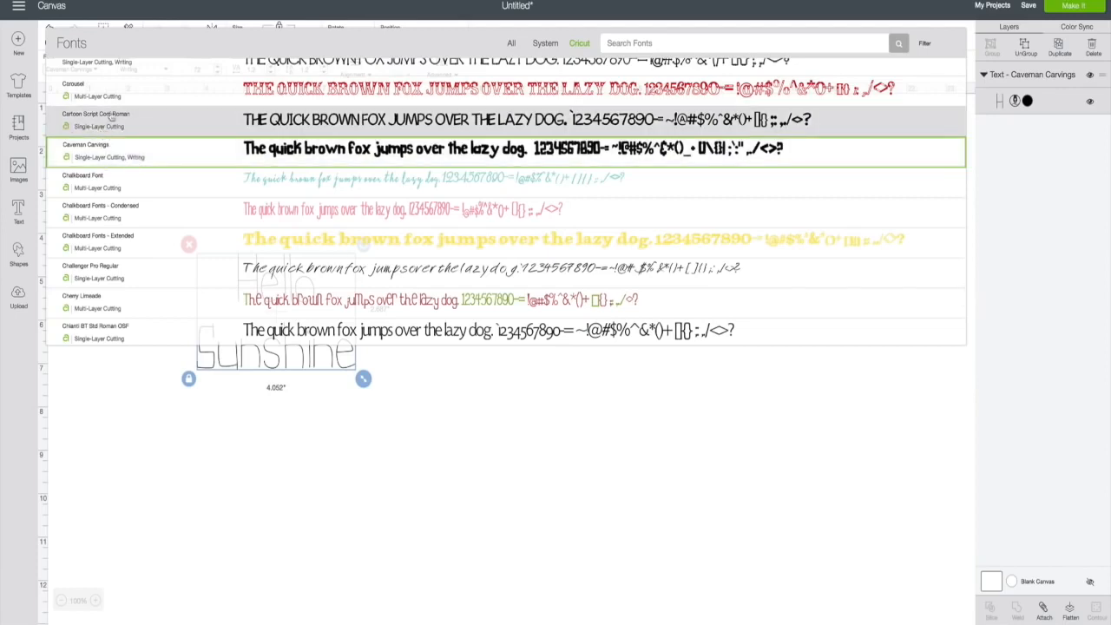
click(124, 387)
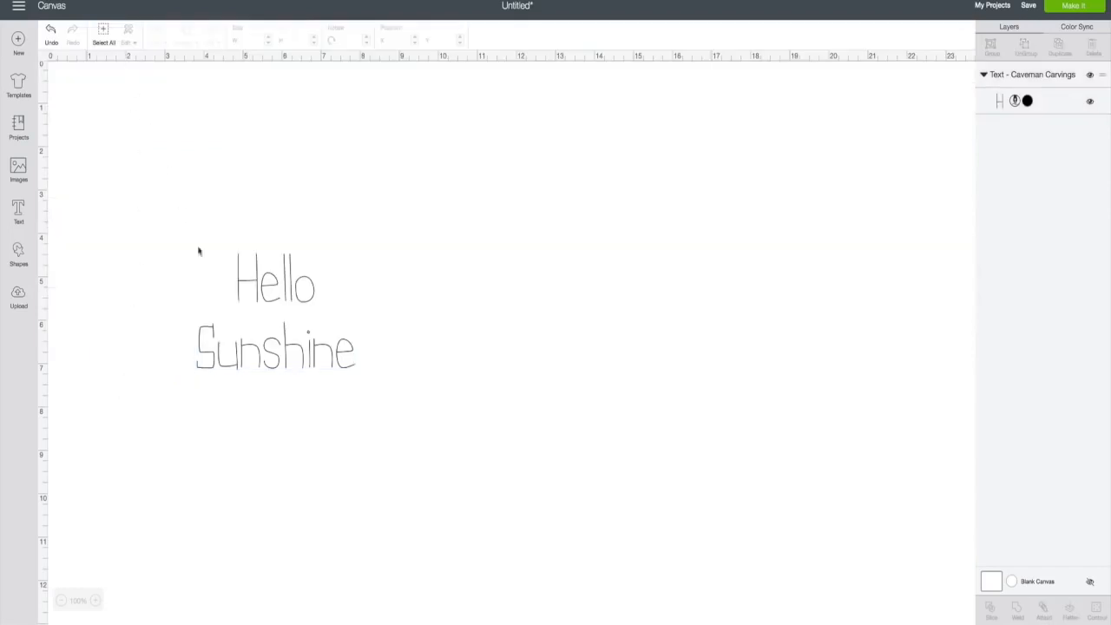
- Undo the Writing style to restore Caveman Carvings Regular, then reselect Hello Sunshine
click(254, 288)
click(166, 69)
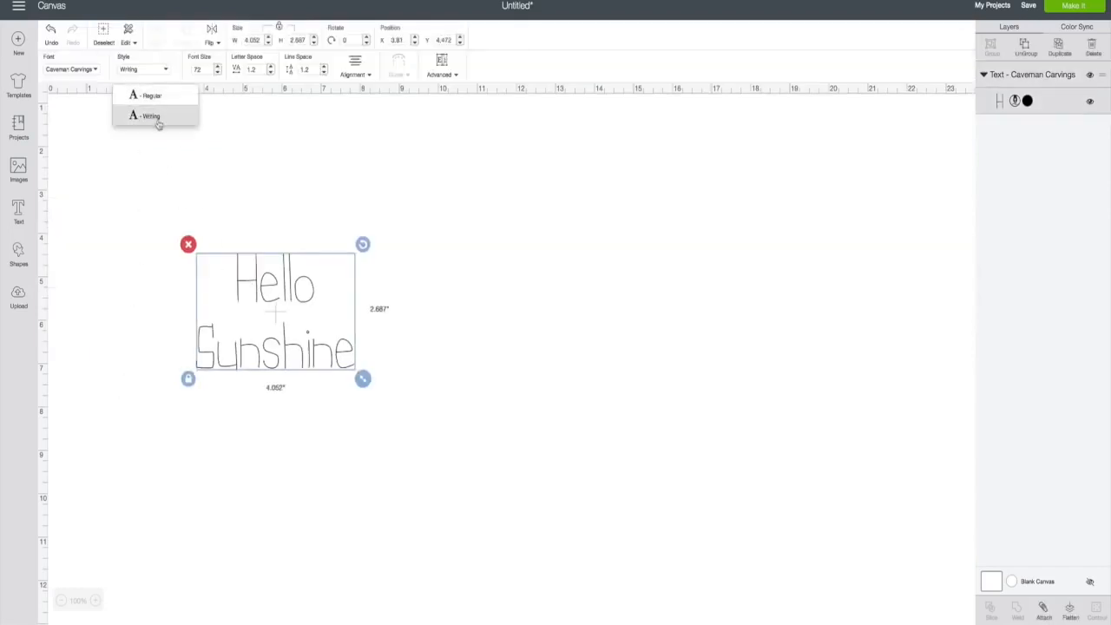
click(51, 31)
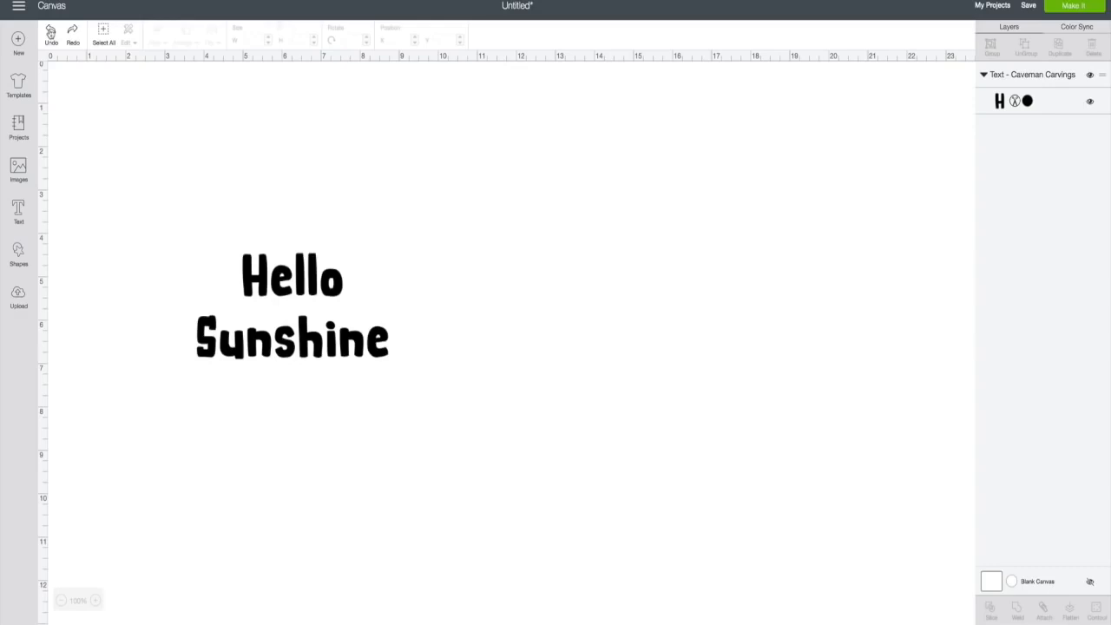
click(303, 282)
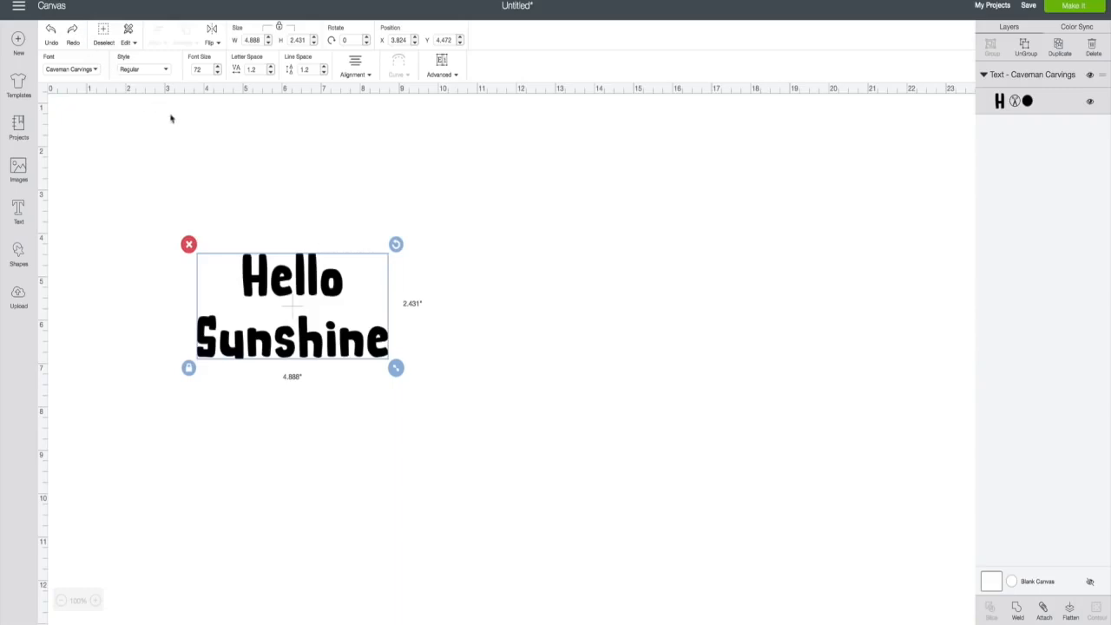
click(102, 32)
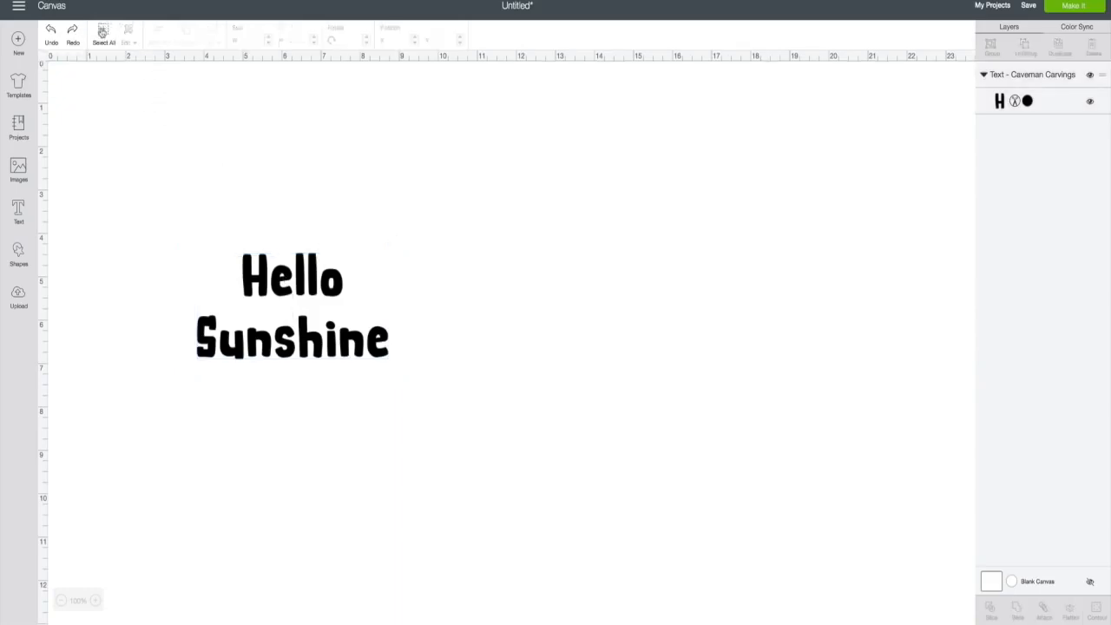
click(103, 32)
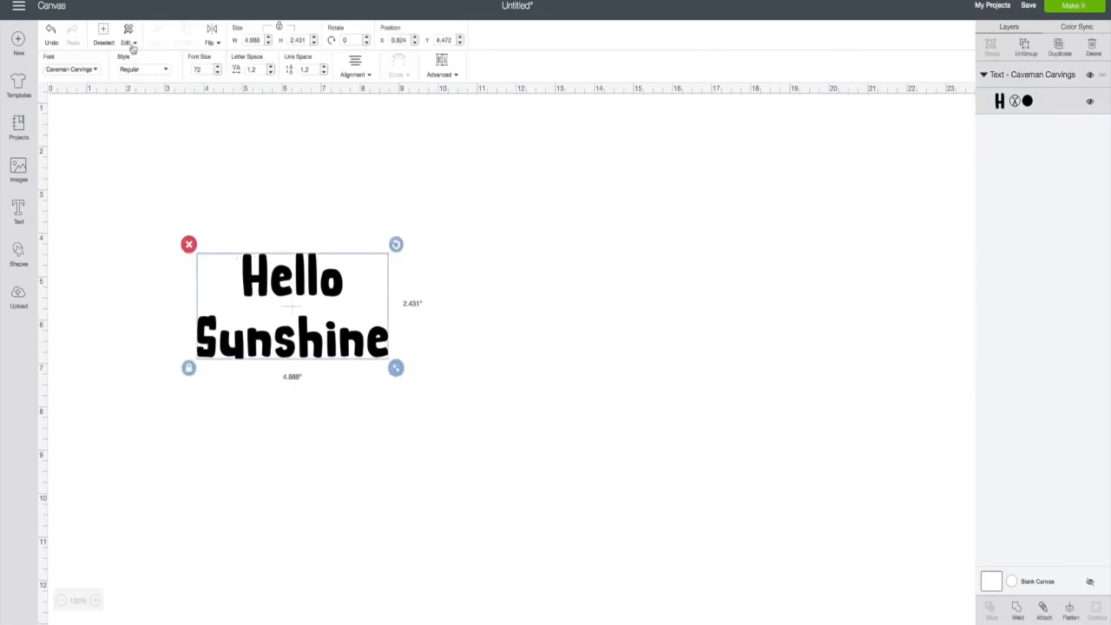
click(126, 42)
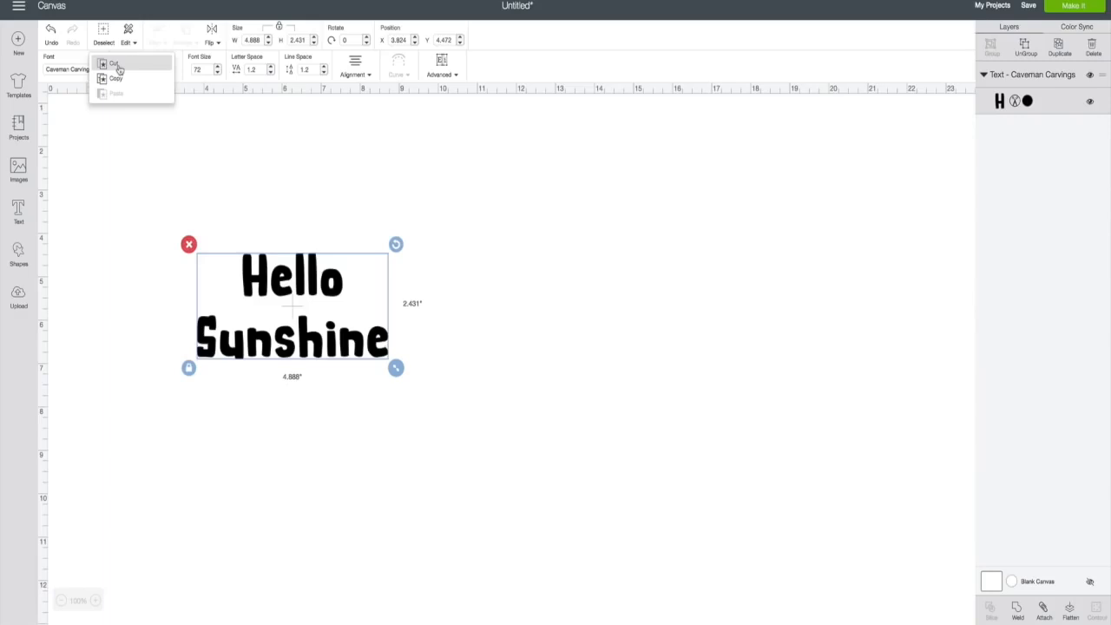
click(118, 67)
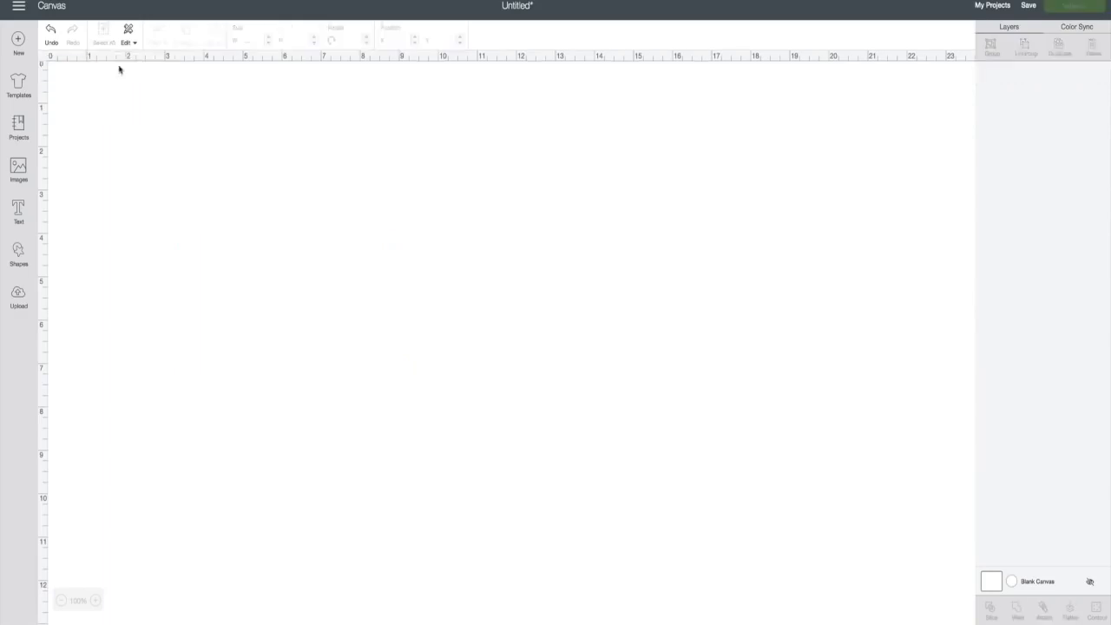
click(50, 36)
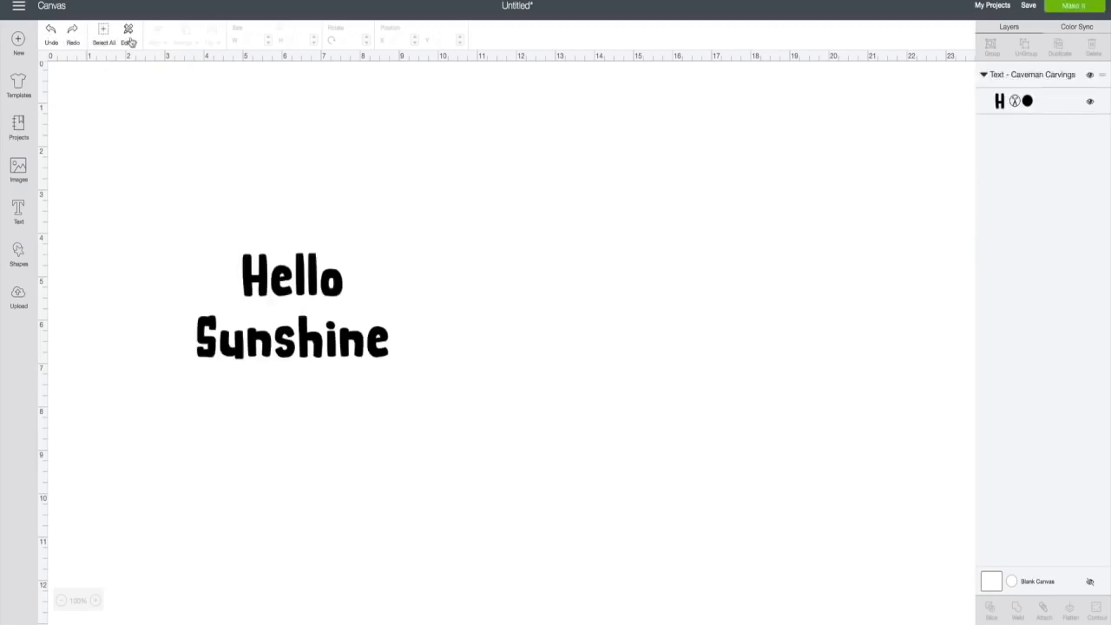
click(125, 42)
click(233, 257)
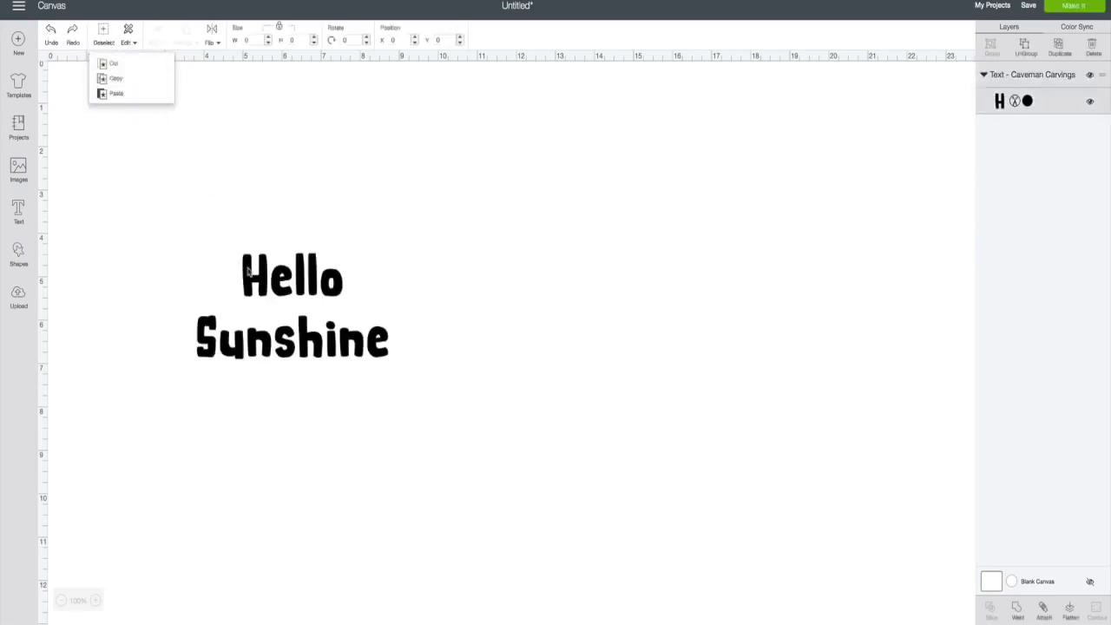
click(135, 42)
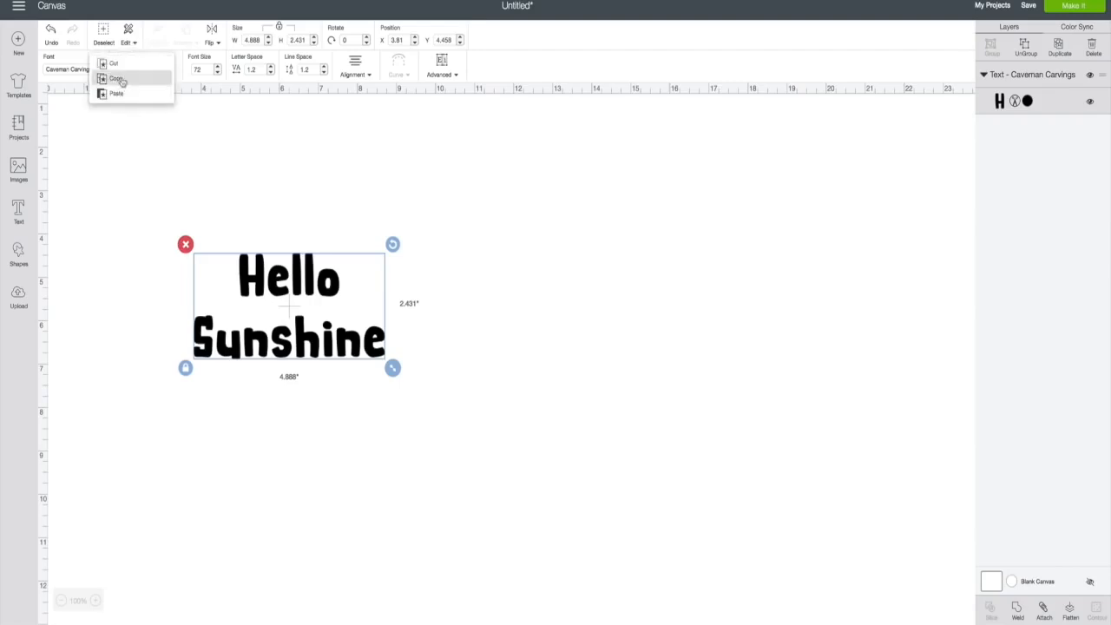
click(122, 81)
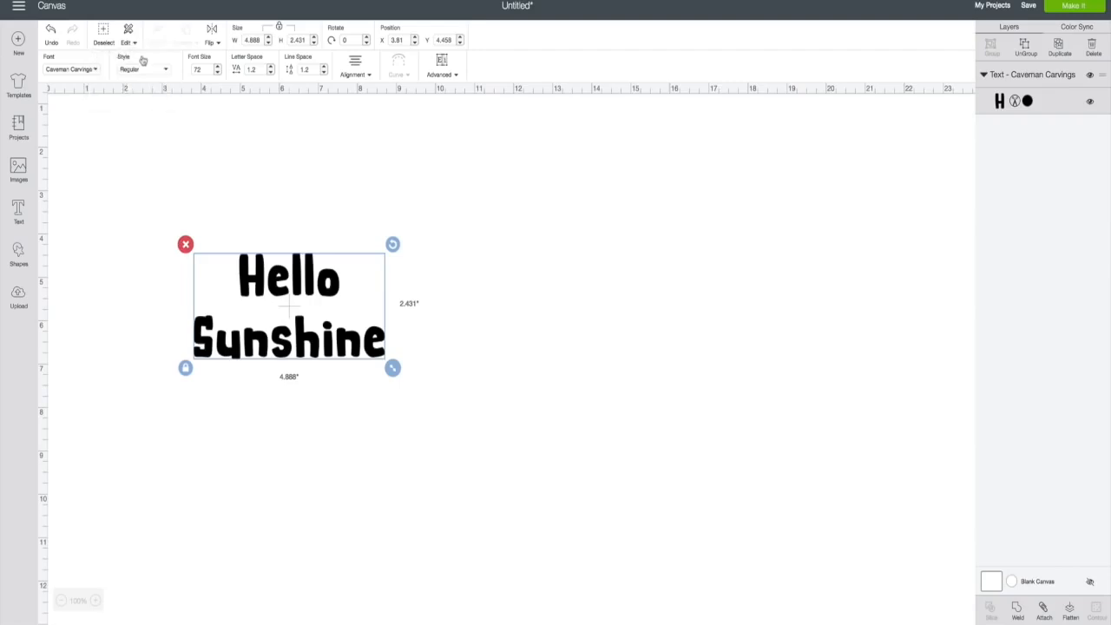
click(135, 44)
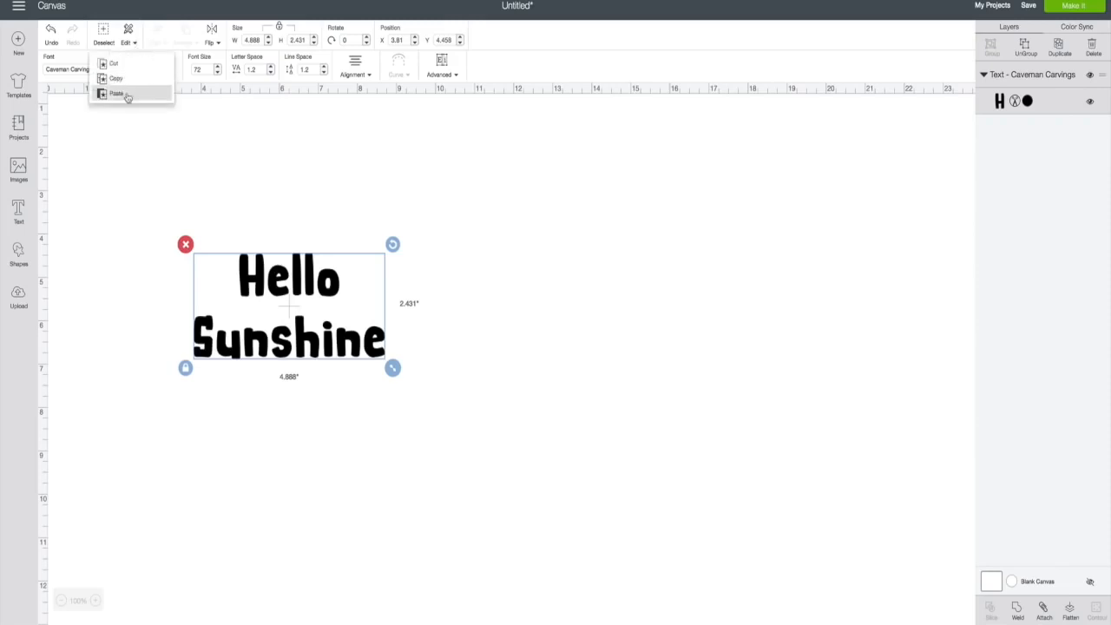
click(127, 94)
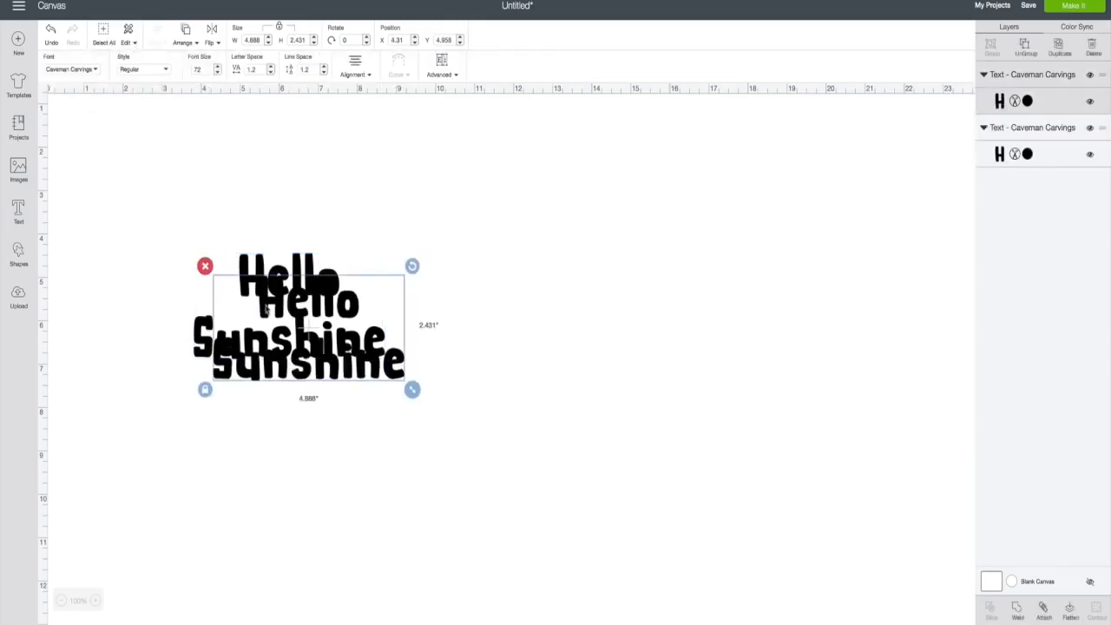
drag(292, 304, 571, 249)
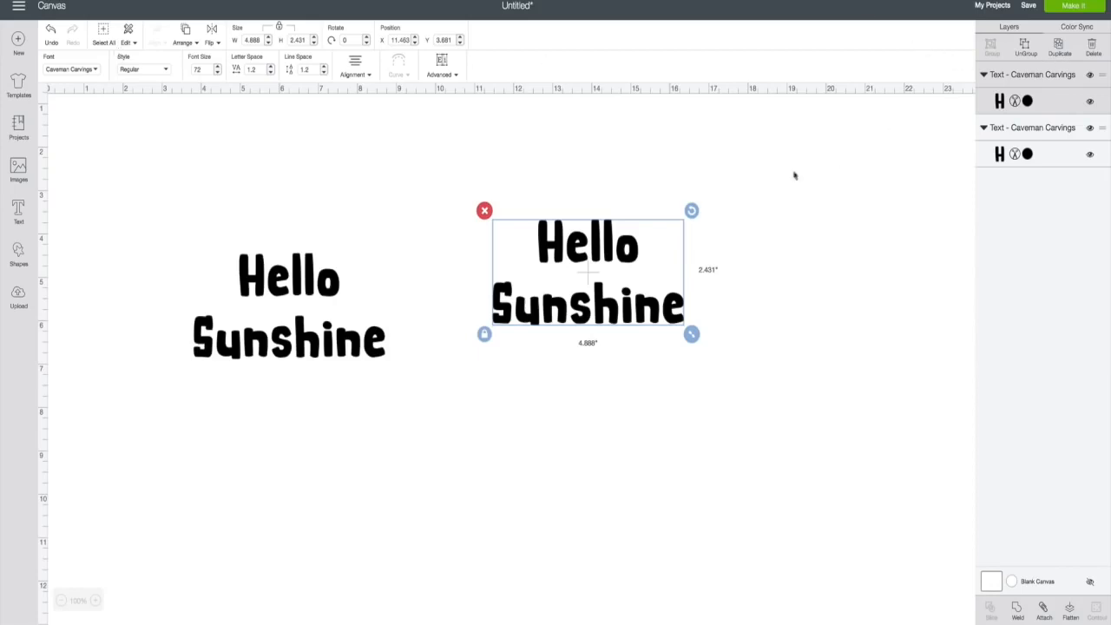
click(484, 210)
click(336, 288)
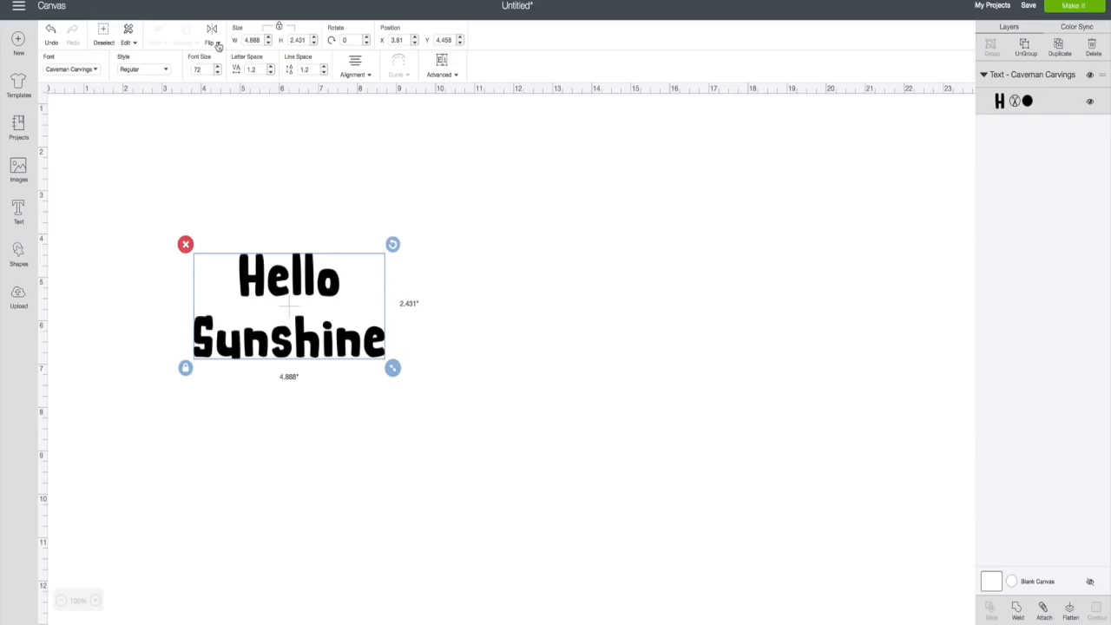
click(218, 45)
click(207, 62)
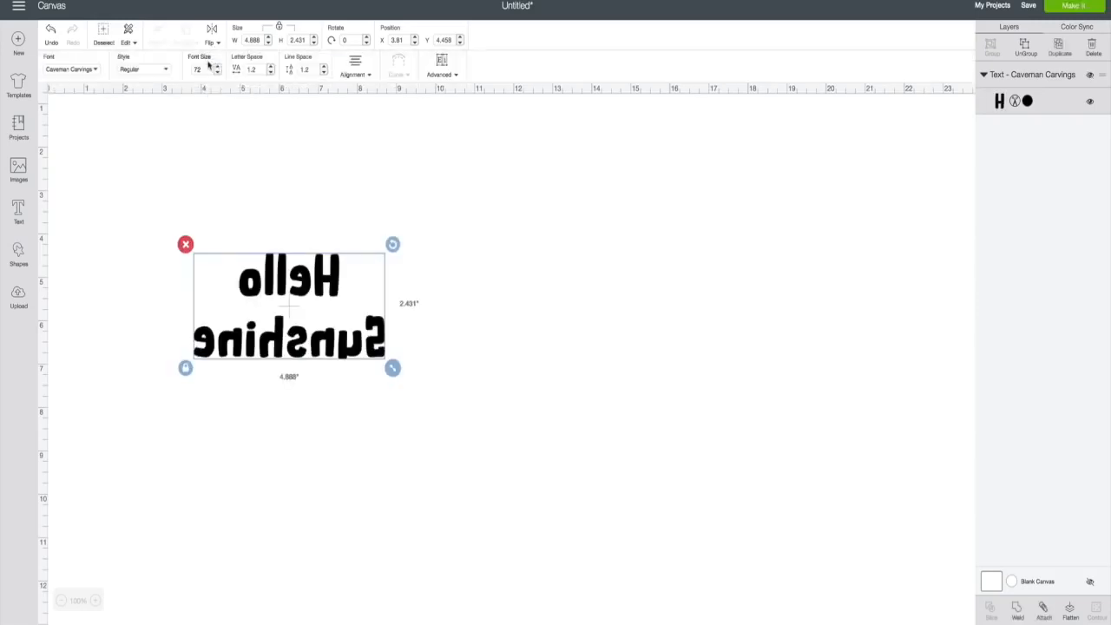
click(217, 43)
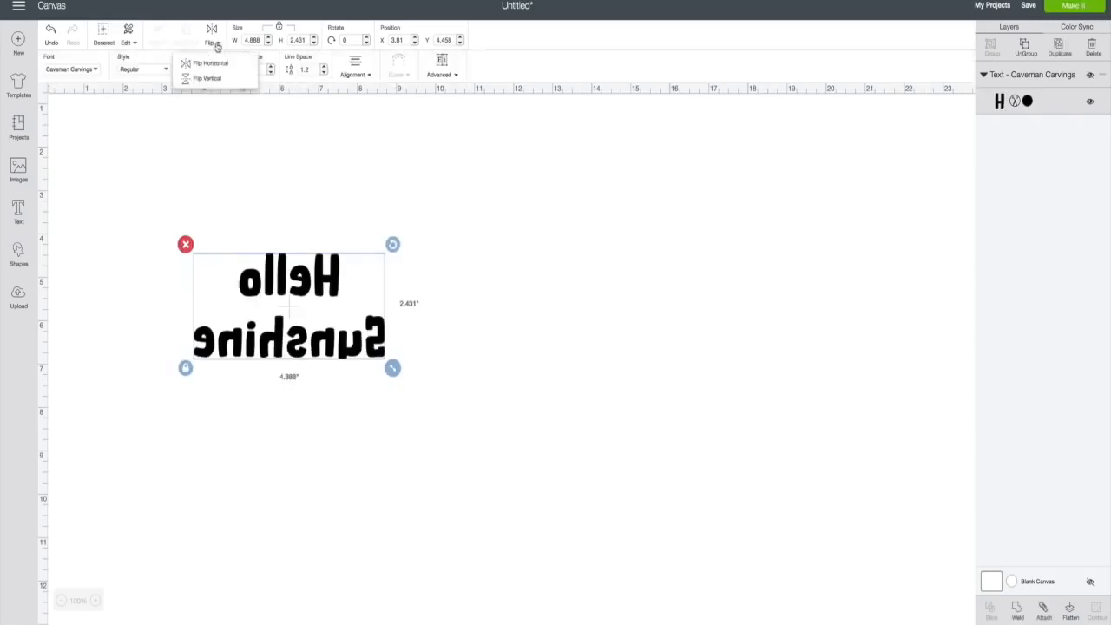
click(209, 79)
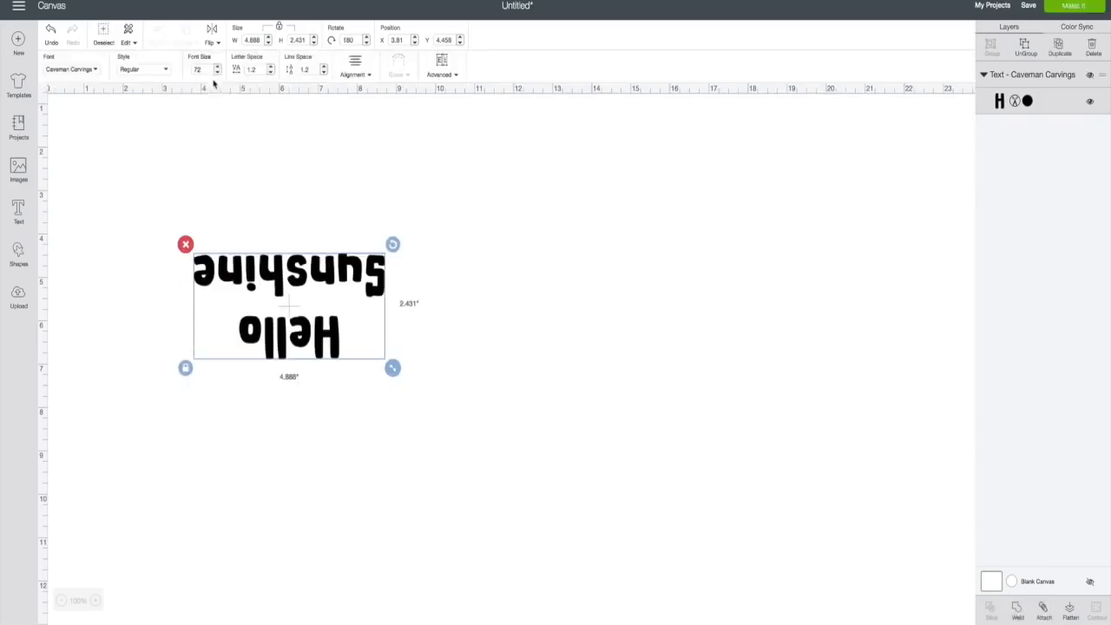
click(50, 33)
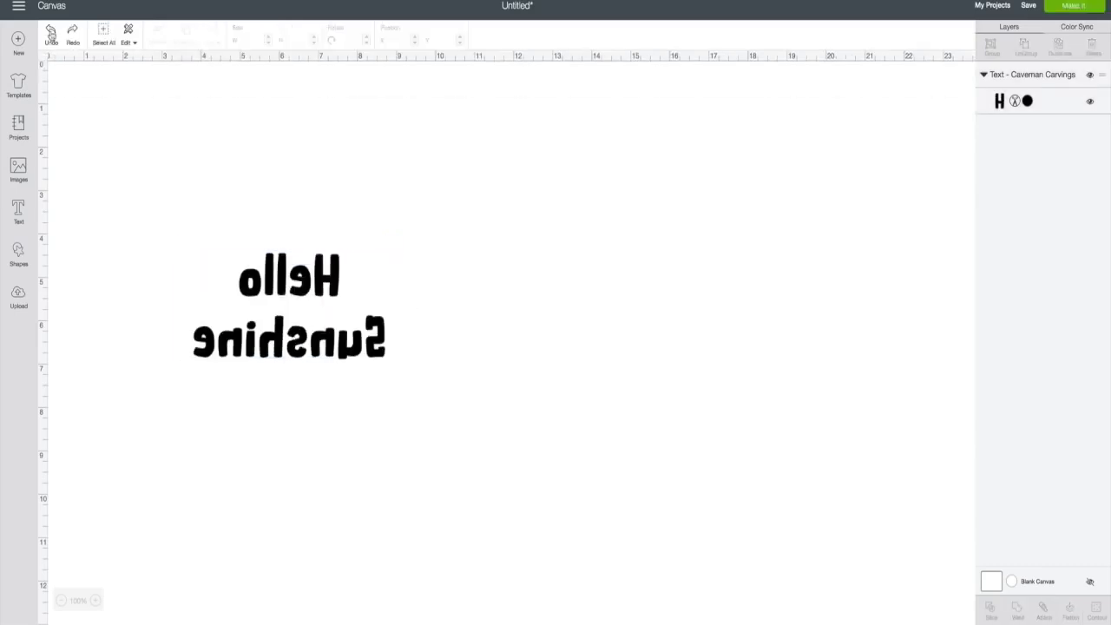
click(51, 33)
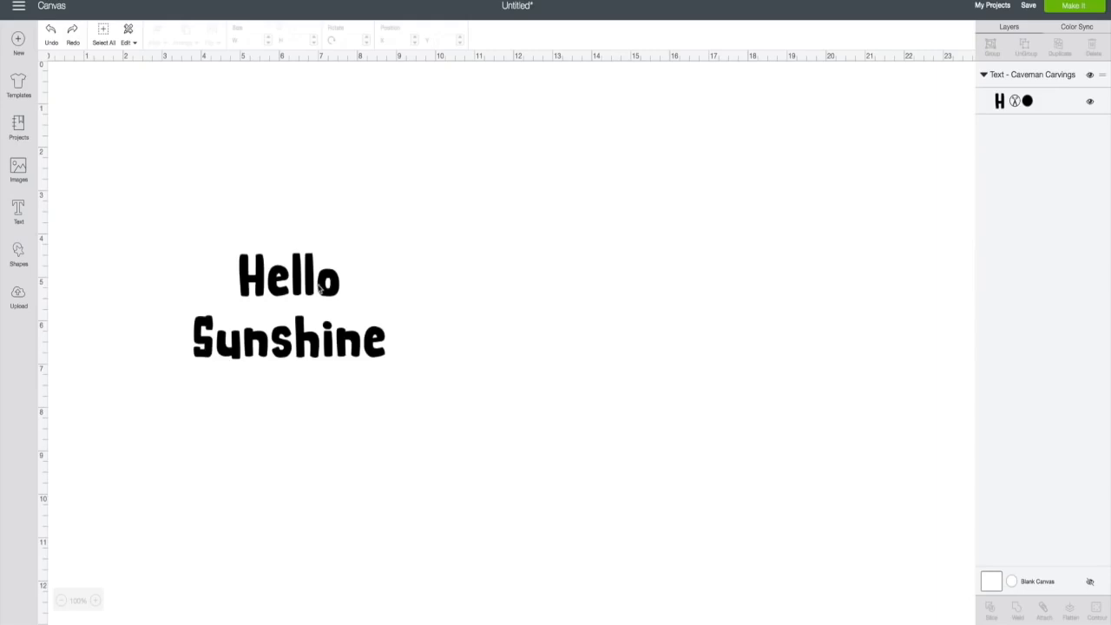
- Nudge the Hello Sunshine text up, duplicate it, and stack the copy over the original
drag(320, 289, 325, 244)
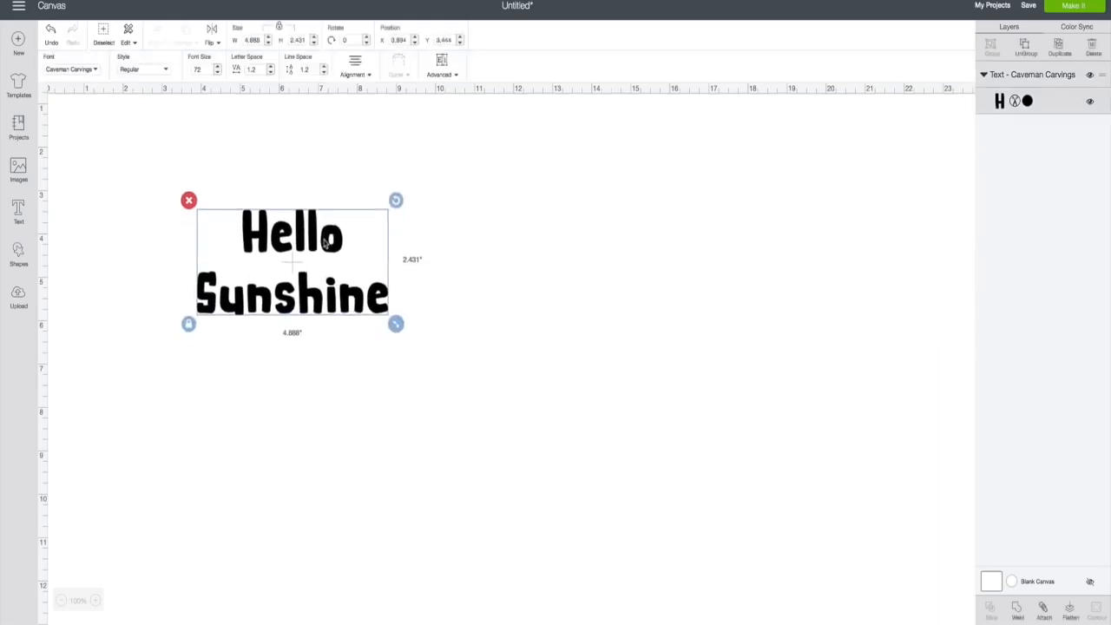
click(1060, 47)
drag(356, 265, 331, 242)
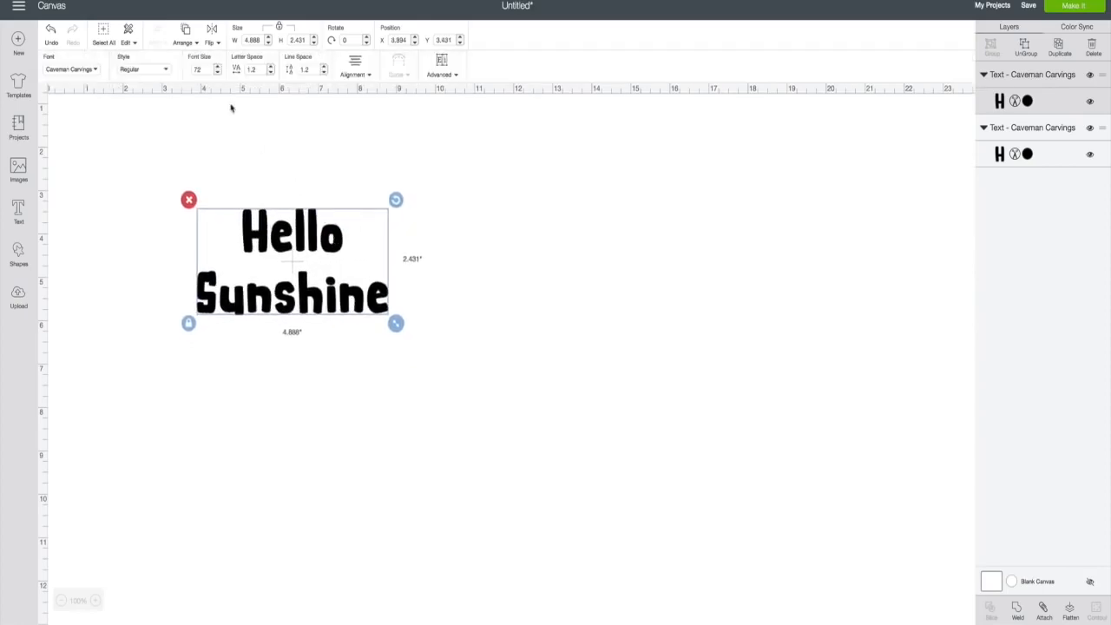
- Flip the duplicate horizontally, place it beside the original, then delete it
click(214, 43)
click(211, 66)
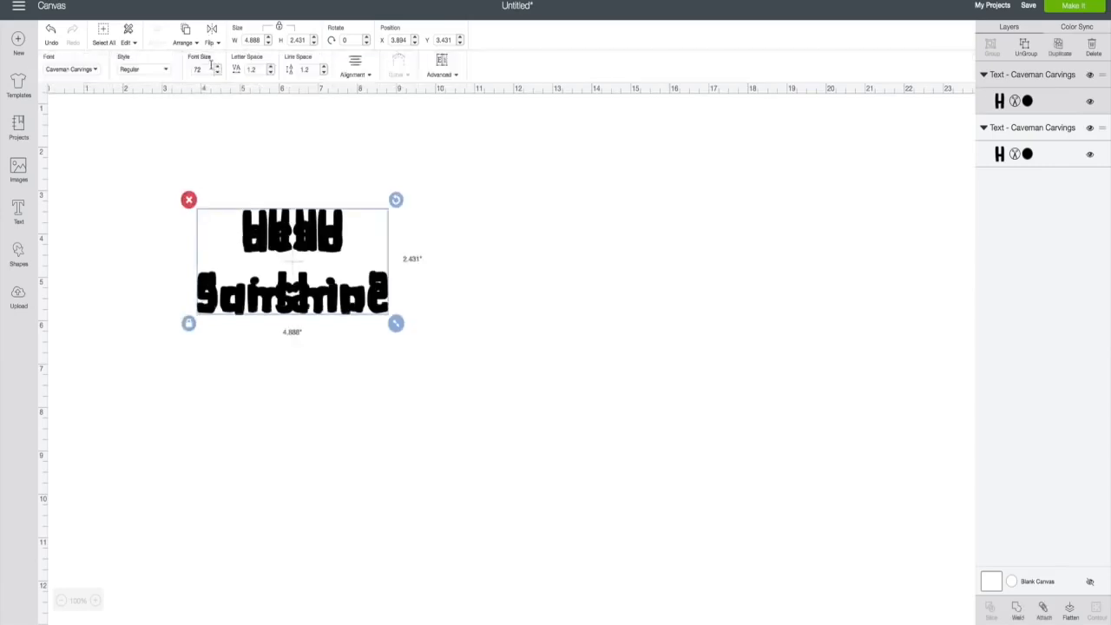
drag(296, 247, 493, 247)
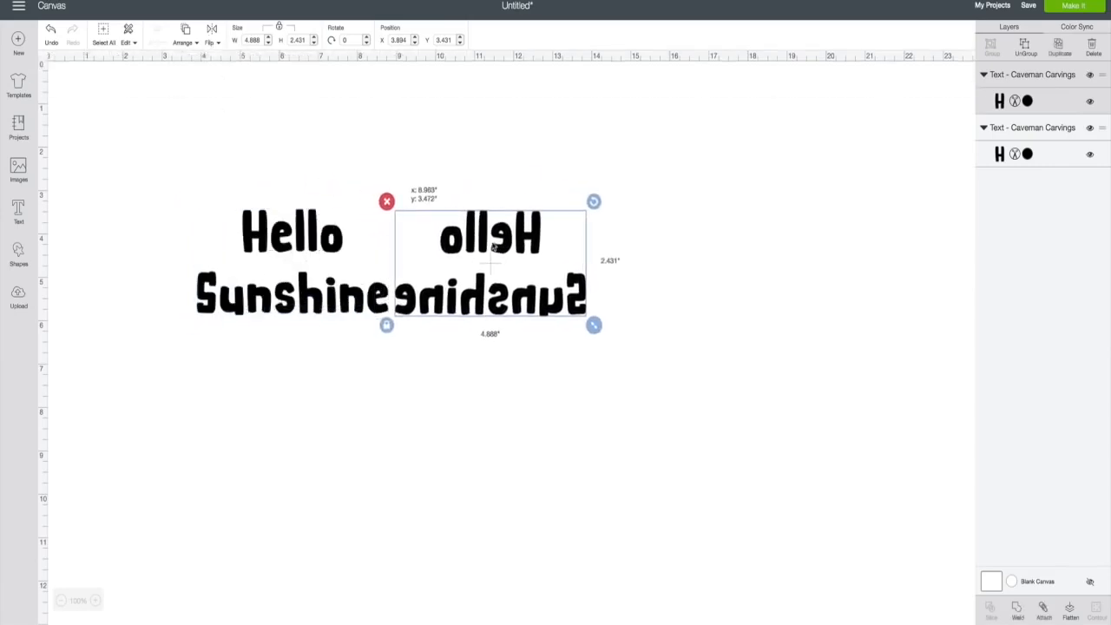
click(382, 435)
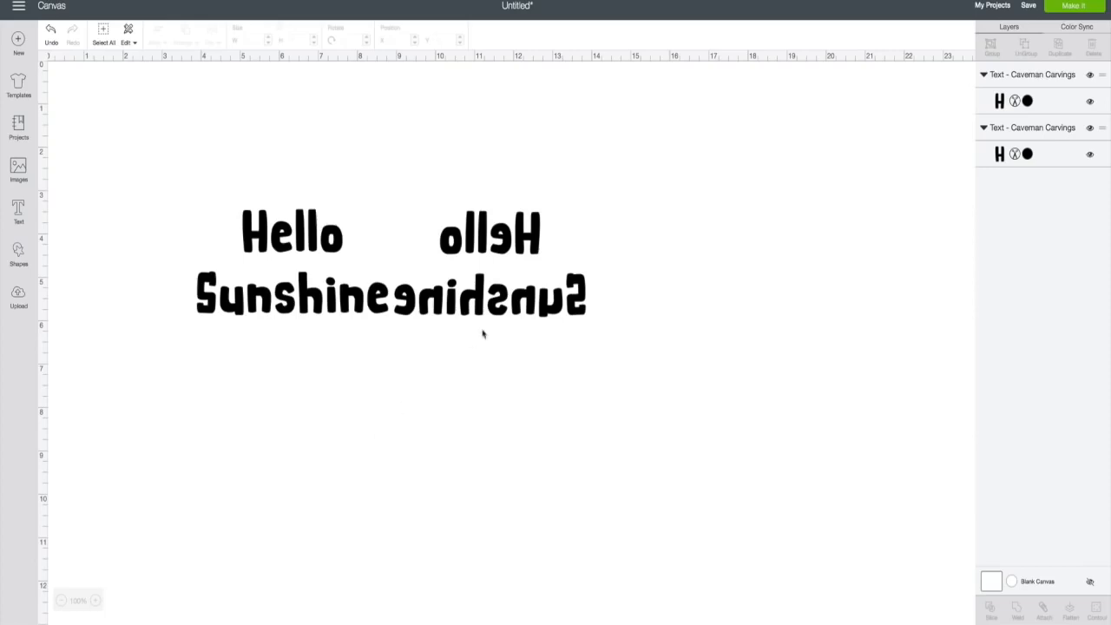
drag(496, 303, 499, 302)
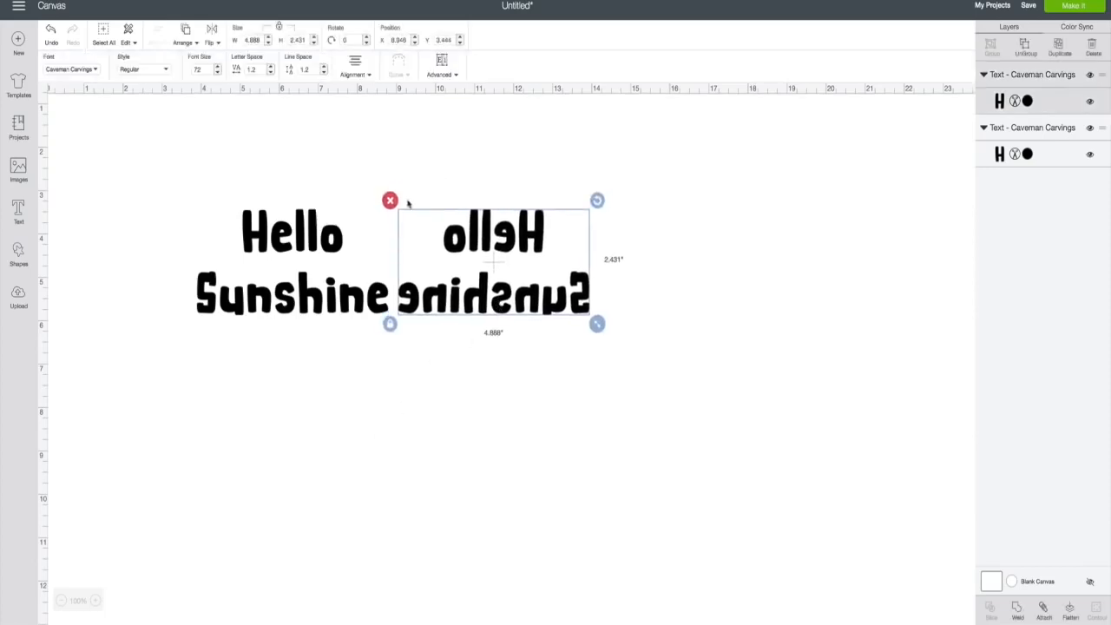
click(390, 201)
click(297, 254)
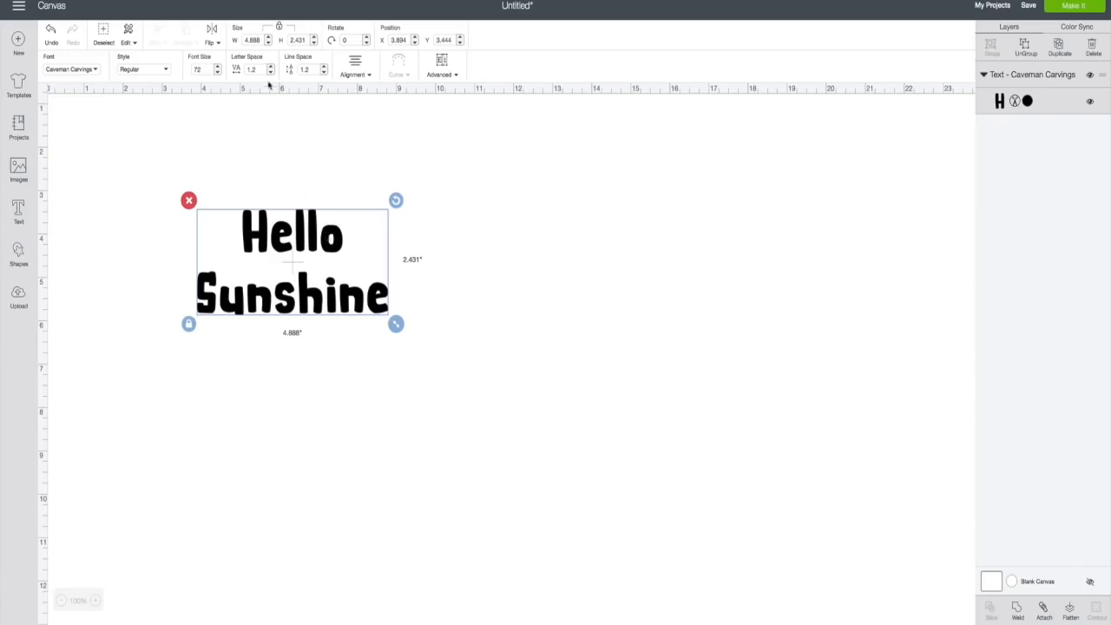
click(259, 40)
text(4.0)
key(Return)
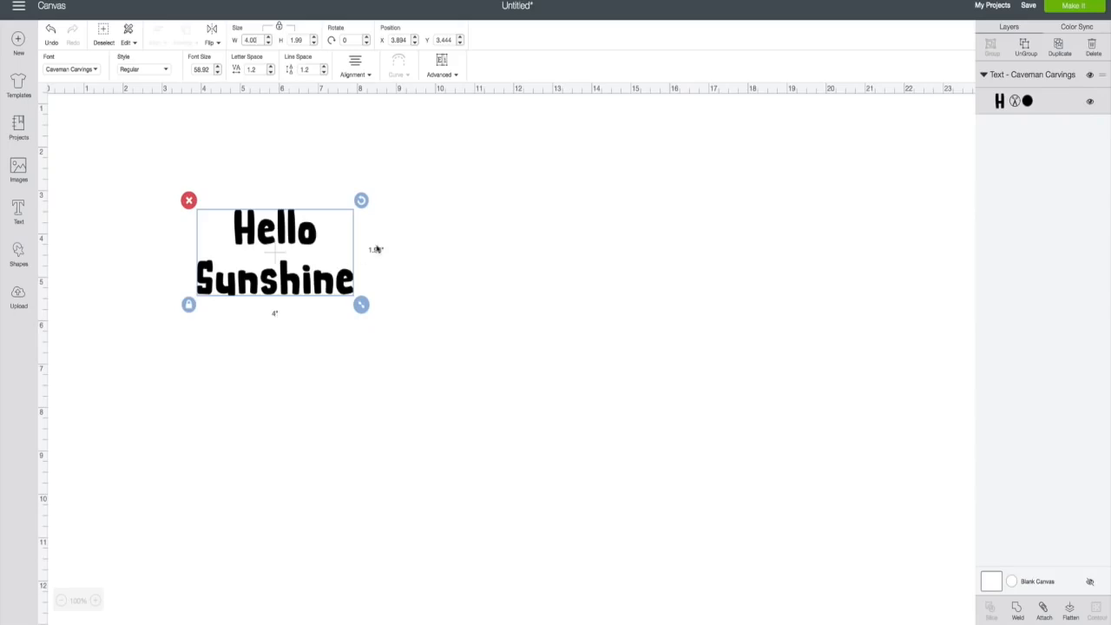
click(455, 78)
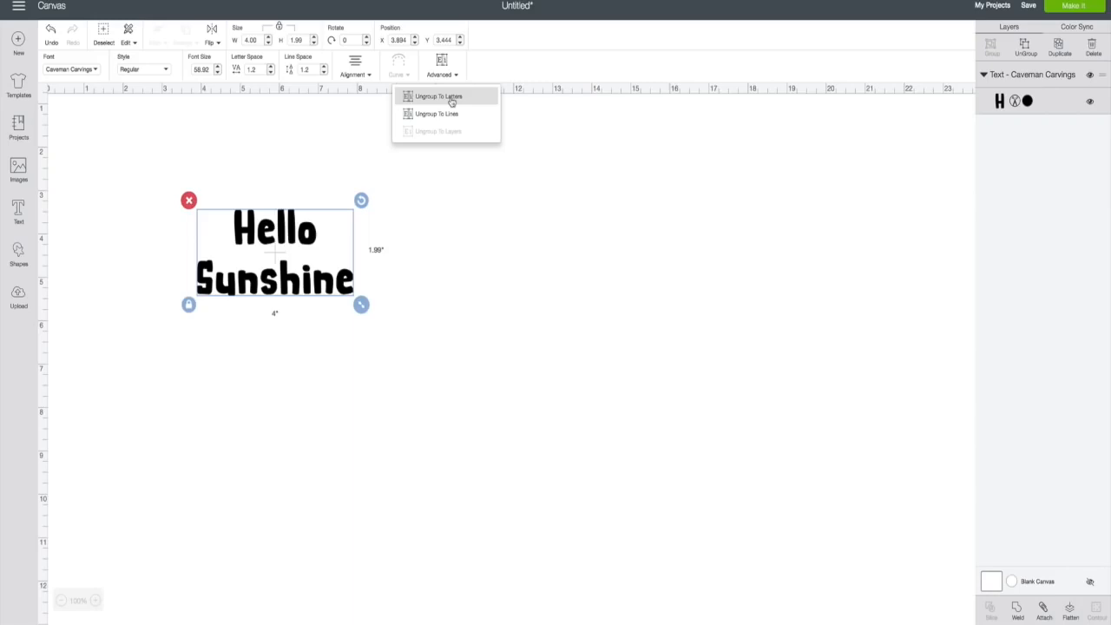
click(451, 98)
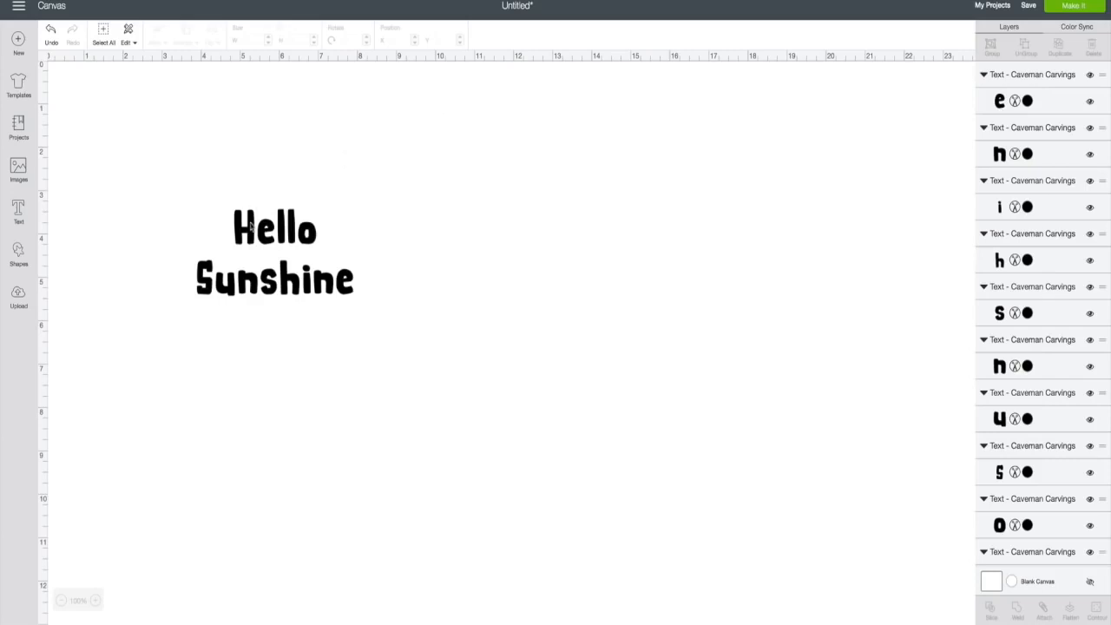
click(251, 224)
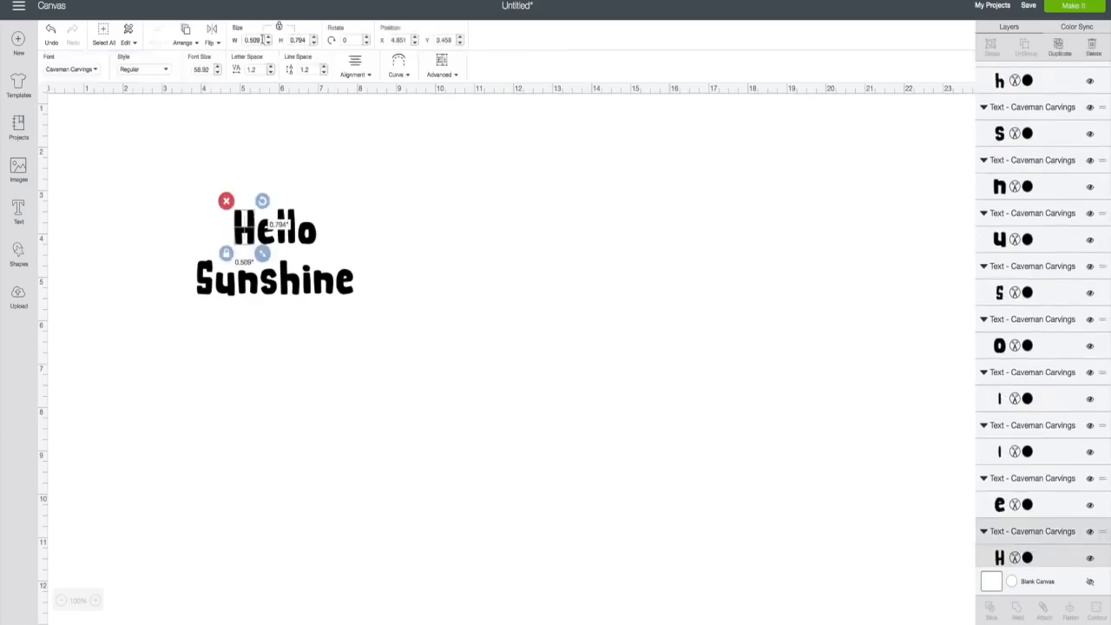
click(281, 40)
text(4)
key(Return)
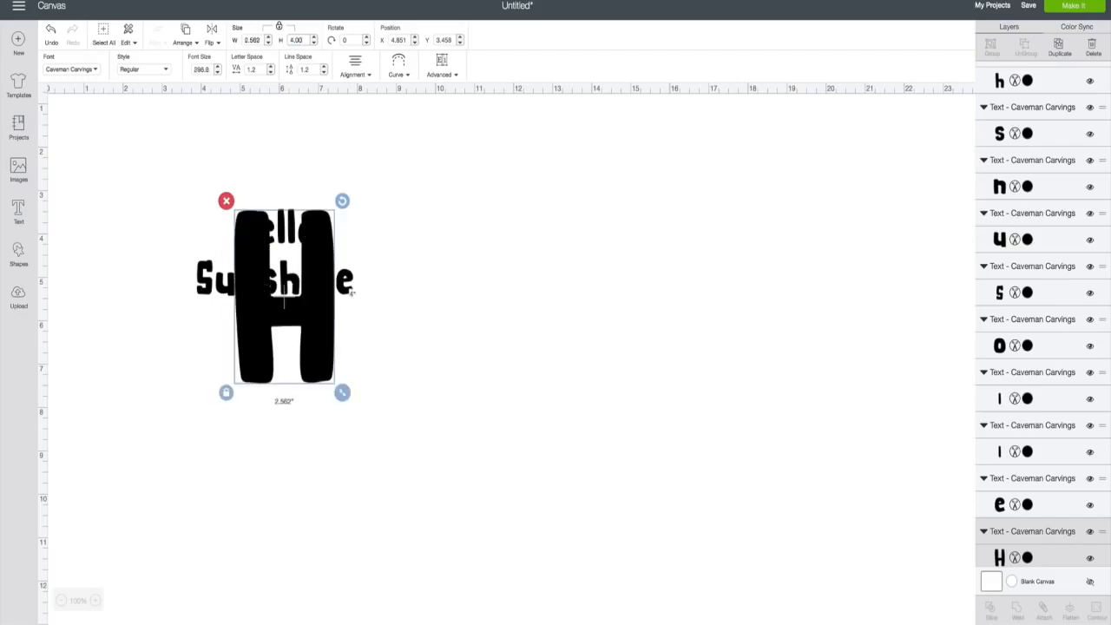
click(51, 33)
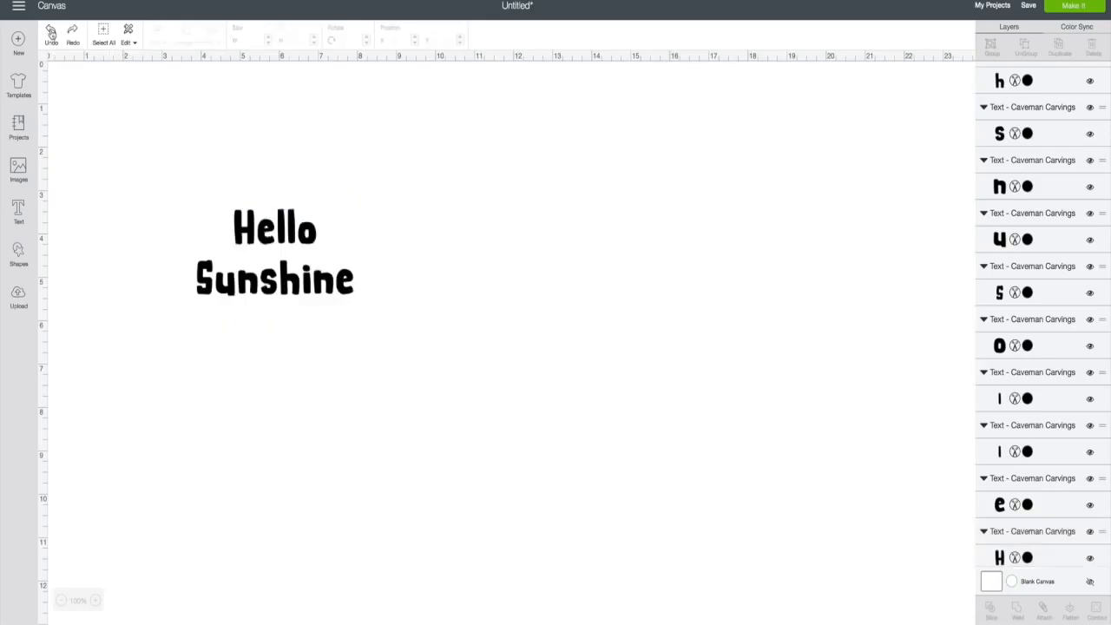
click(51, 33)
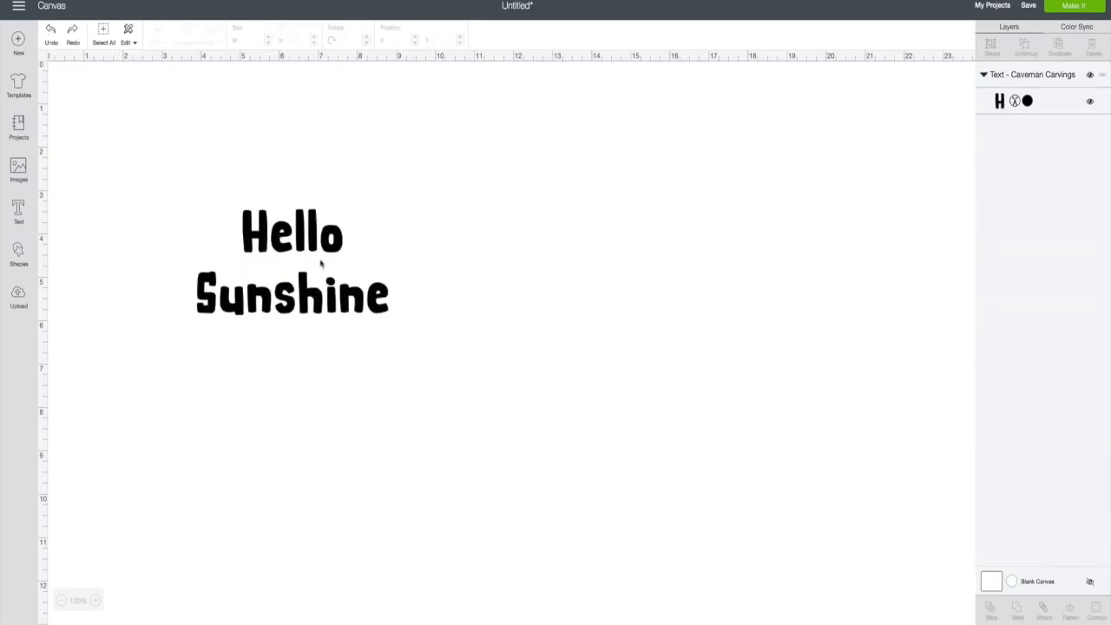
- Unlock proportions and stretch the Hello Sunshine text to 5 inches wide
click(276, 246)
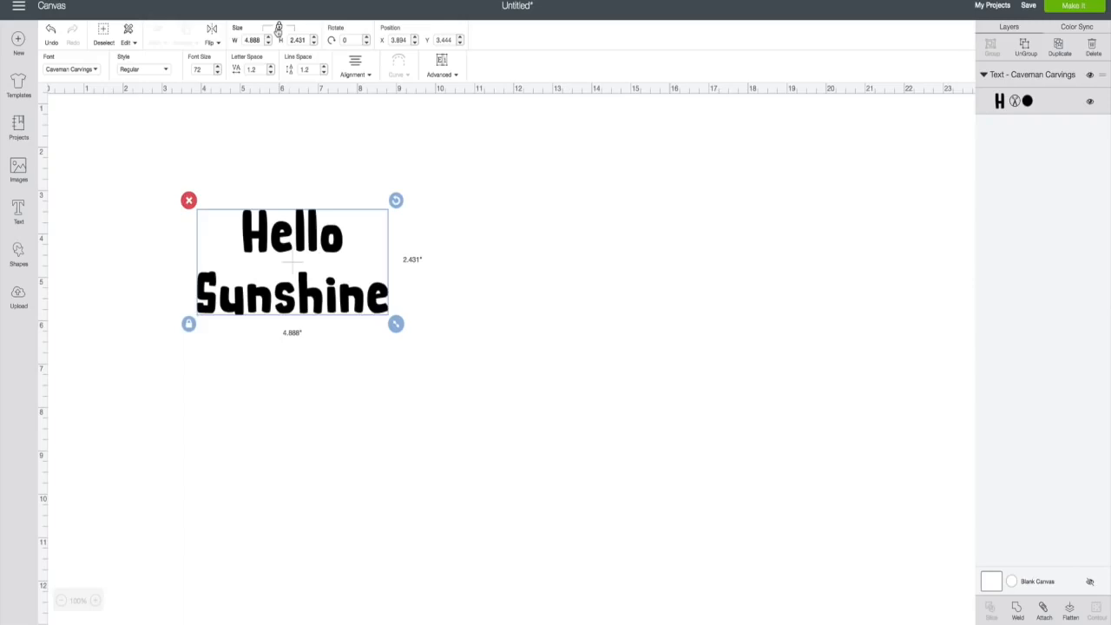
click(189, 324)
click(188, 325)
click(280, 27)
click(260, 40)
text(5)
key(Return)
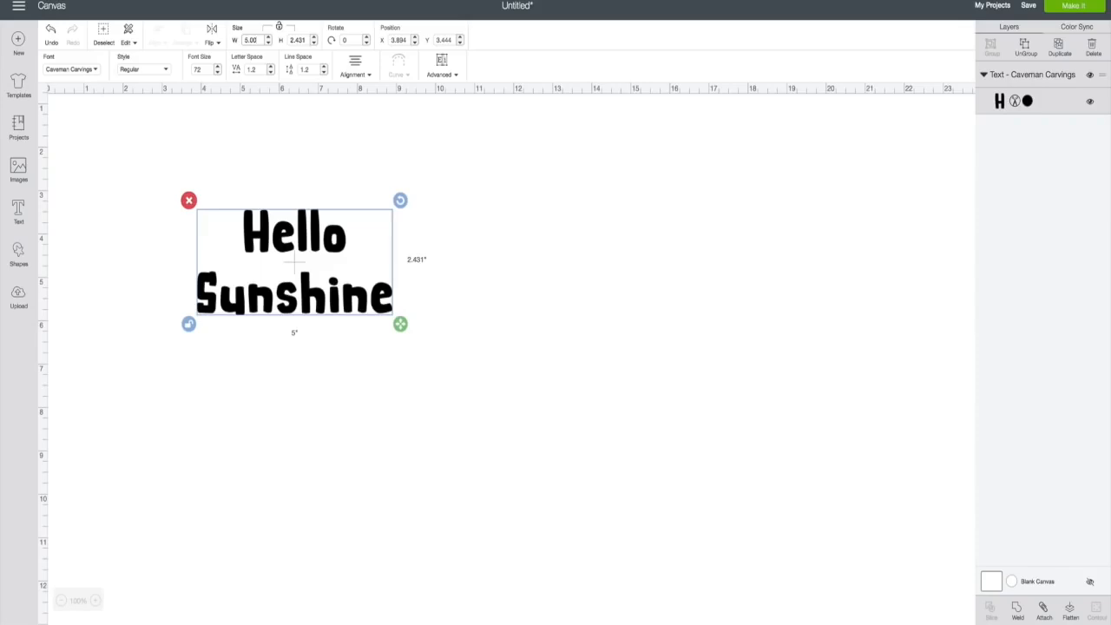
- Relock proportions and set the text width to 7 inches
click(280, 28)
click(248, 40)
text(7)
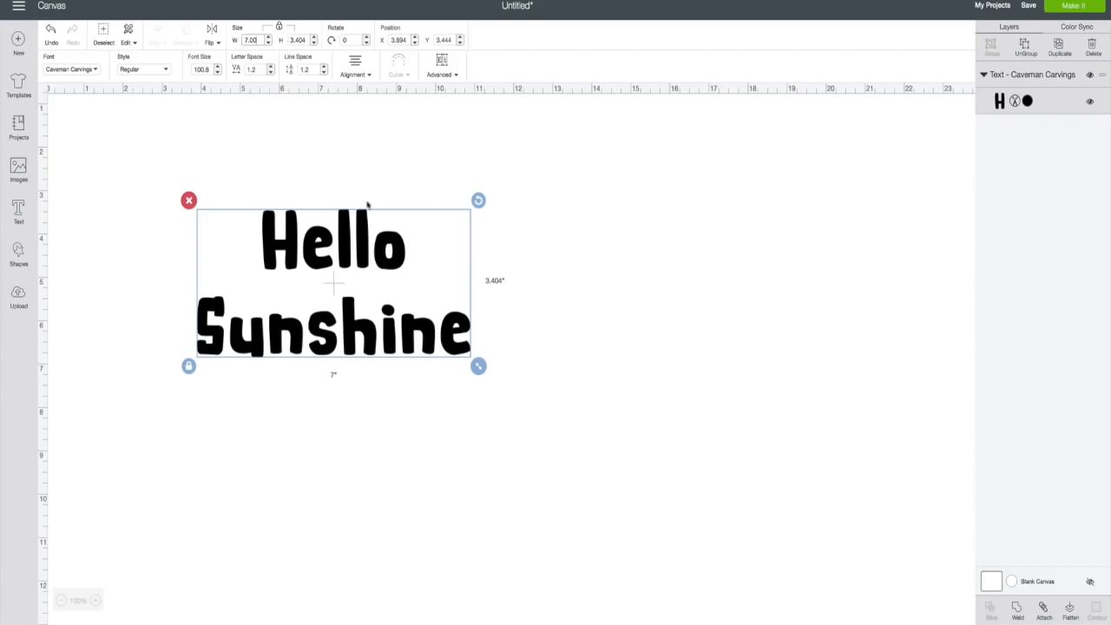
- Move the text down-right and raise its rotation a few degrees with the spinner
drag(363, 261, 394, 299)
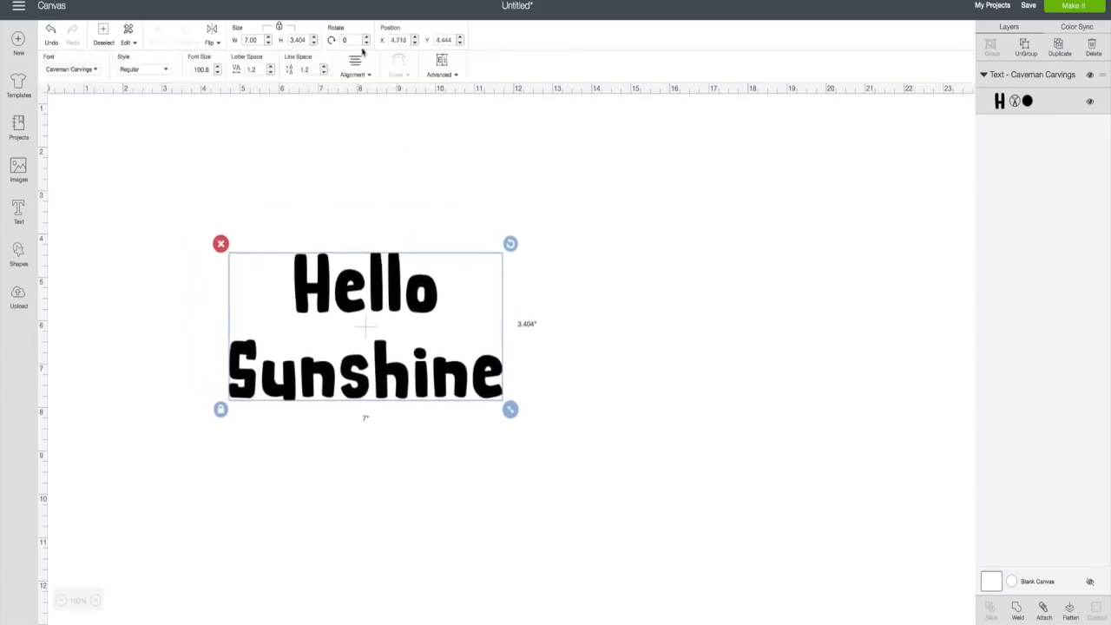
click(366, 38)
click(367, 38)
click(367, 38)
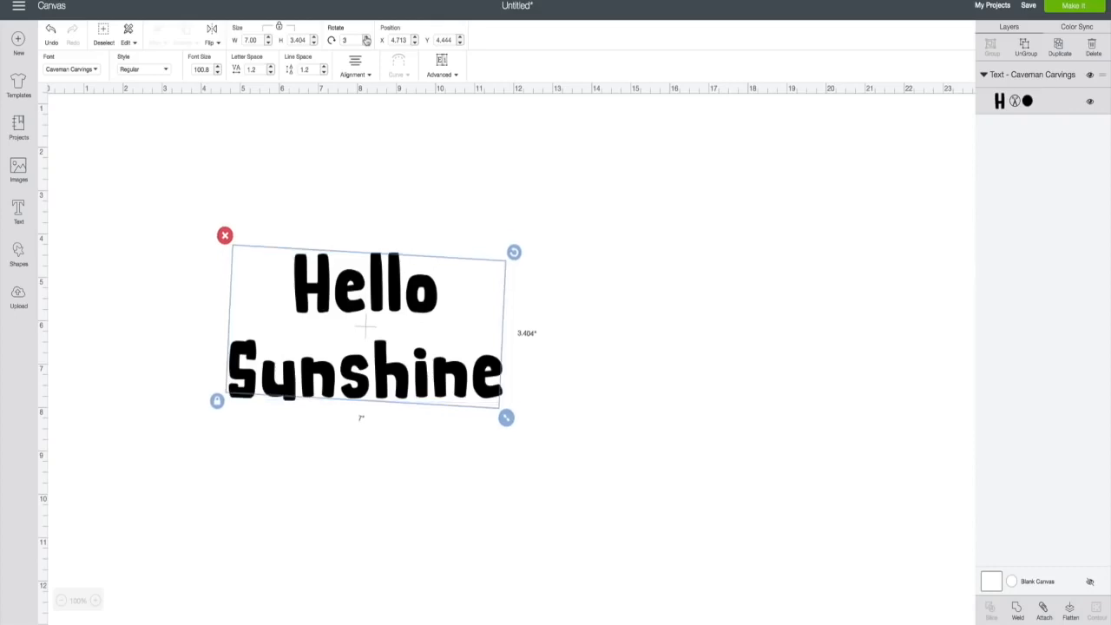
click(367, 40)
click(366, 40)
click(366, 39)
click(366, 40)
click(366, 40)
click(367, 40)
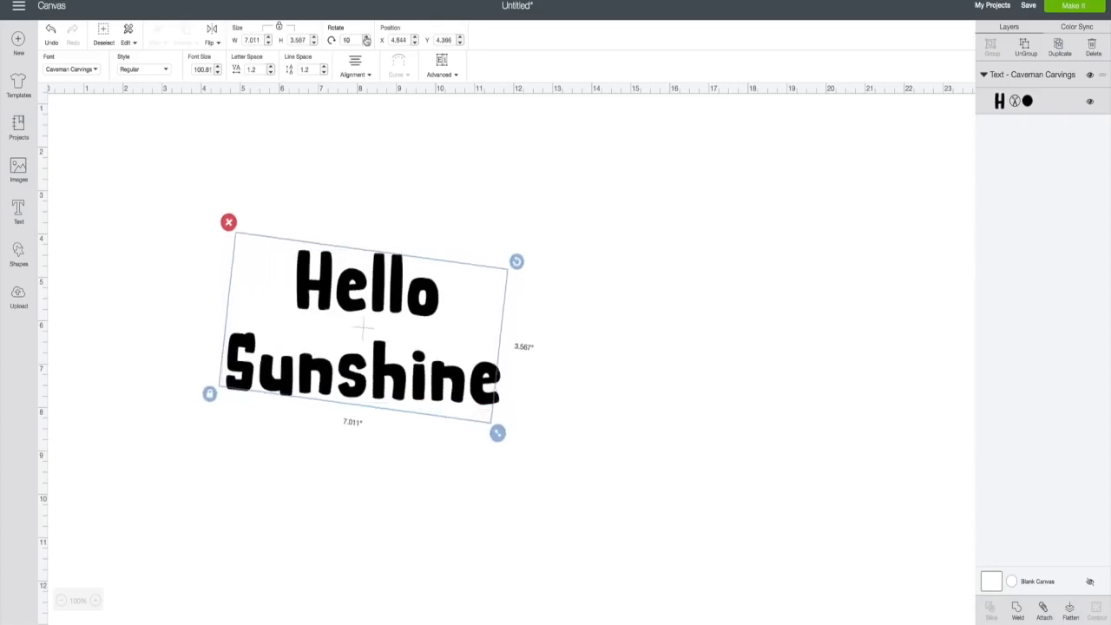
click(366, 40)
click(366, 40)
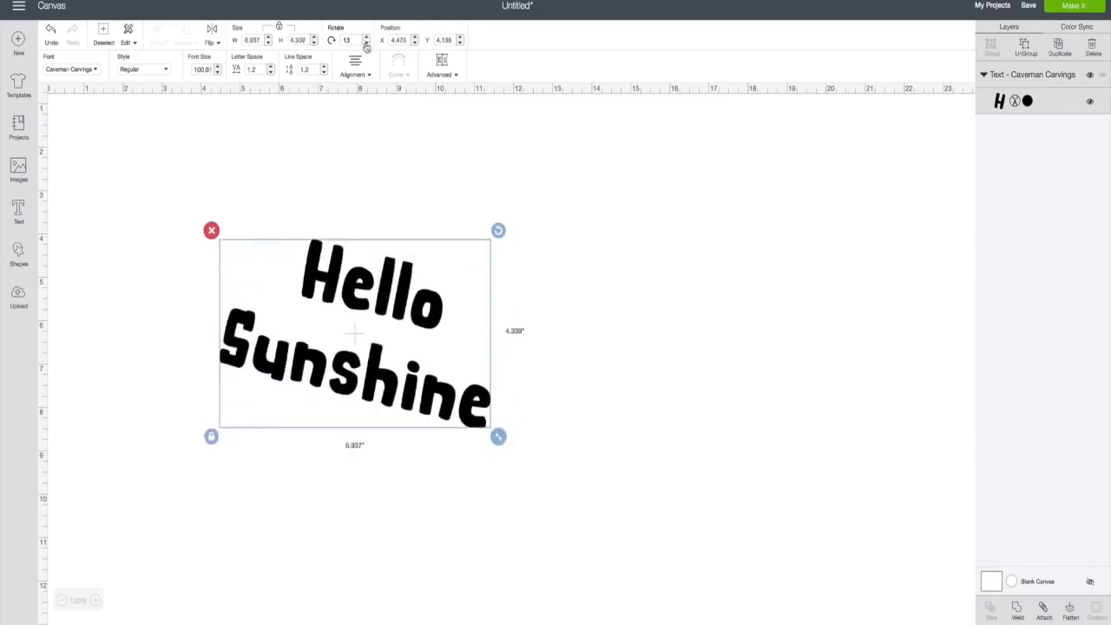
- Step the rotation back to 0°, then enter a 45° rotation
click(367, 44)
click(366, 43)
click(367, 43)
click(366, 44)
click(367, 44)
click(366, 43)
click(366, 43)
click(366, 44)
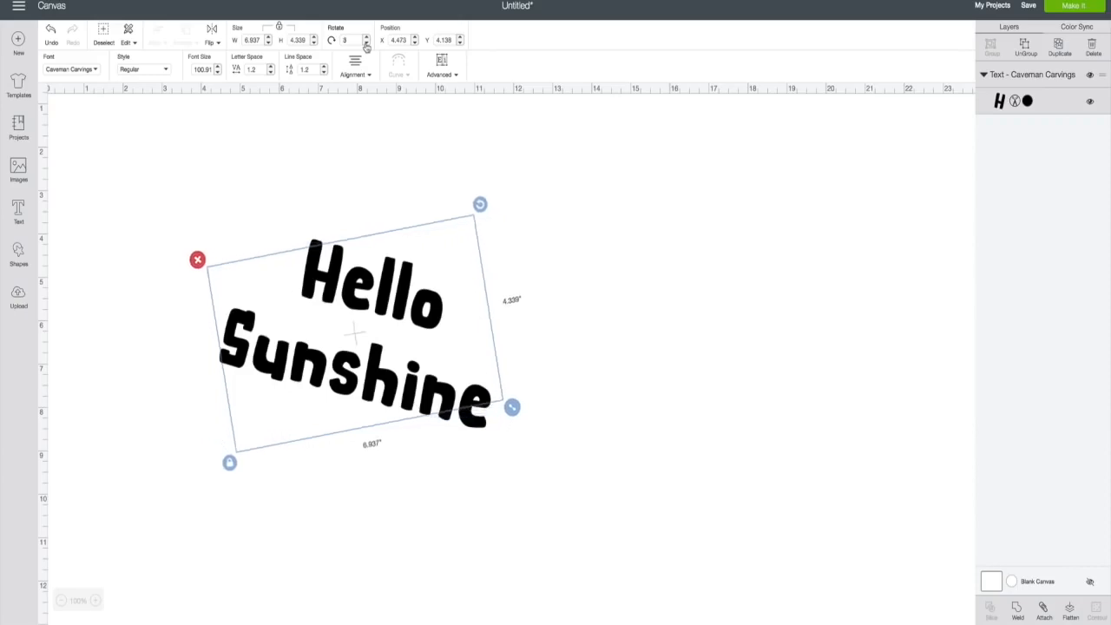
click(367, 43)
click(367, 44)
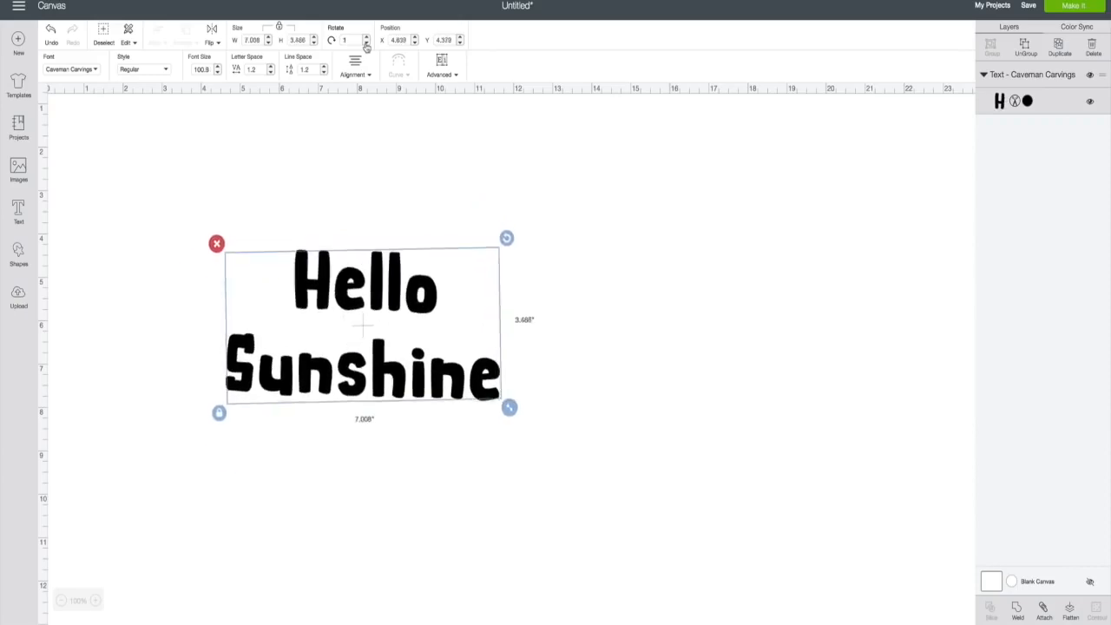
click(367, 43)
click(366, 44)
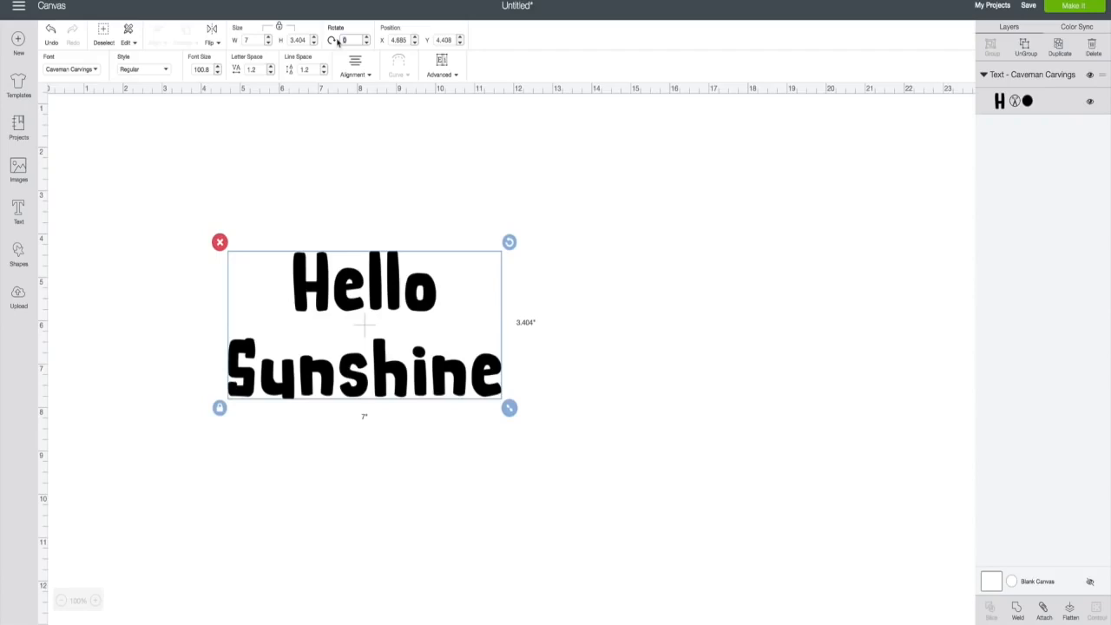
text(45)
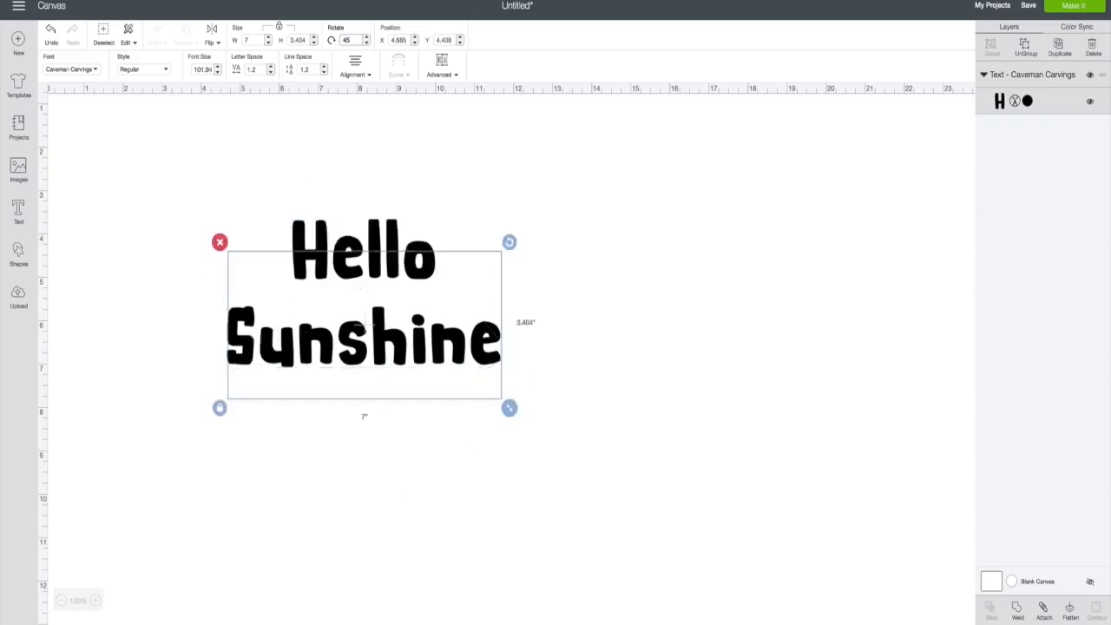
key(Return)
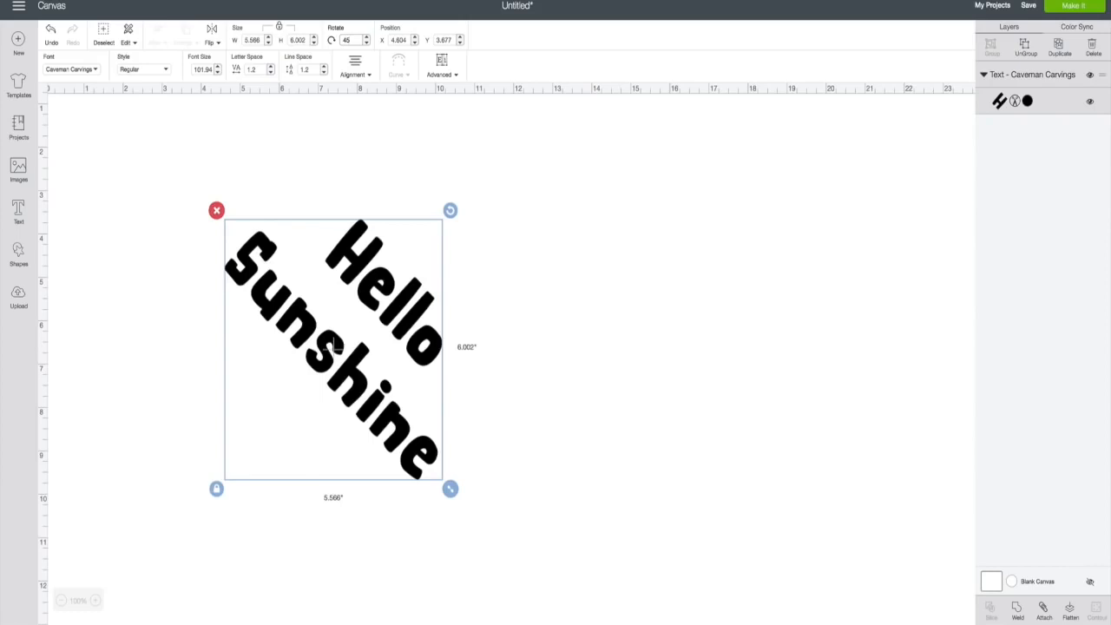
- Drag the 7-inch text to the top right, then back left of centre at X 13.977, Y 0.603
drag(384, 297, 397, 272)
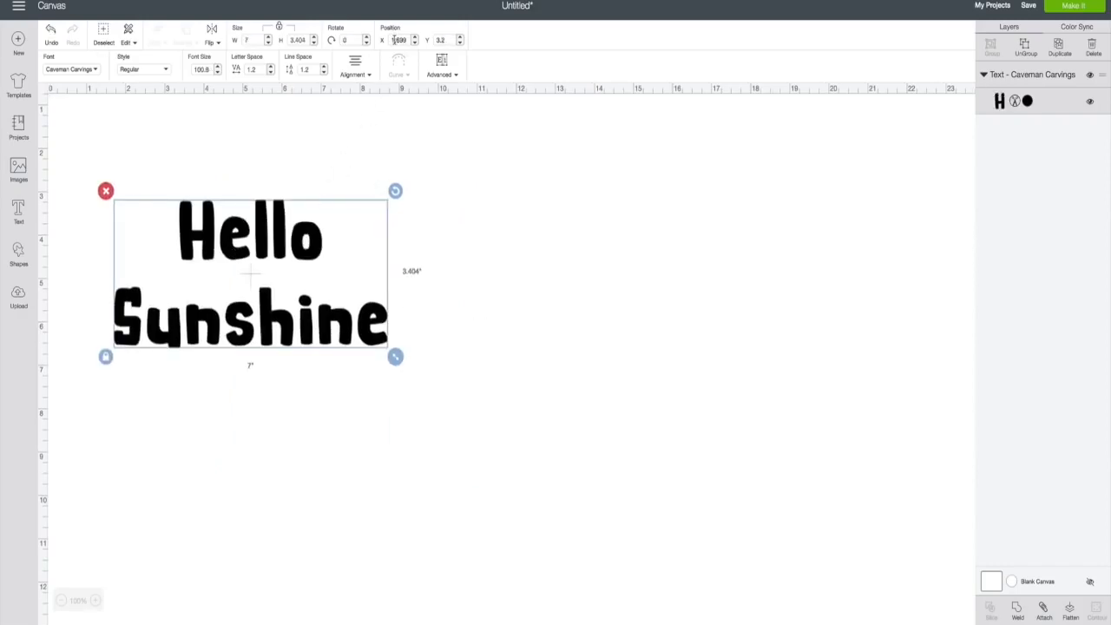
drag(244, 263, 716, 141)
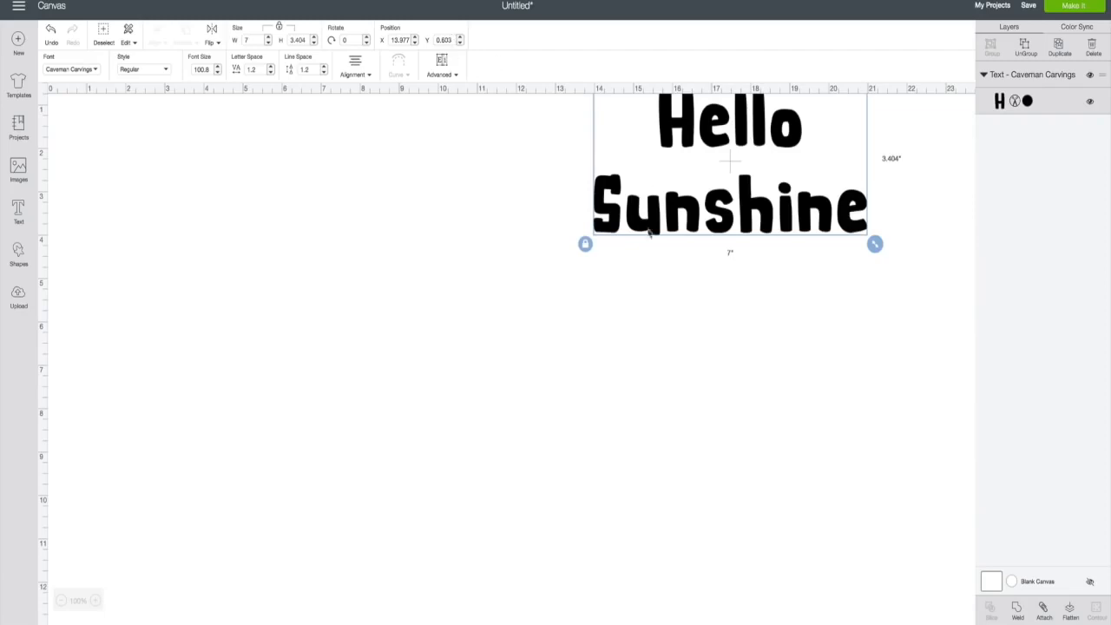
click(669, 113)
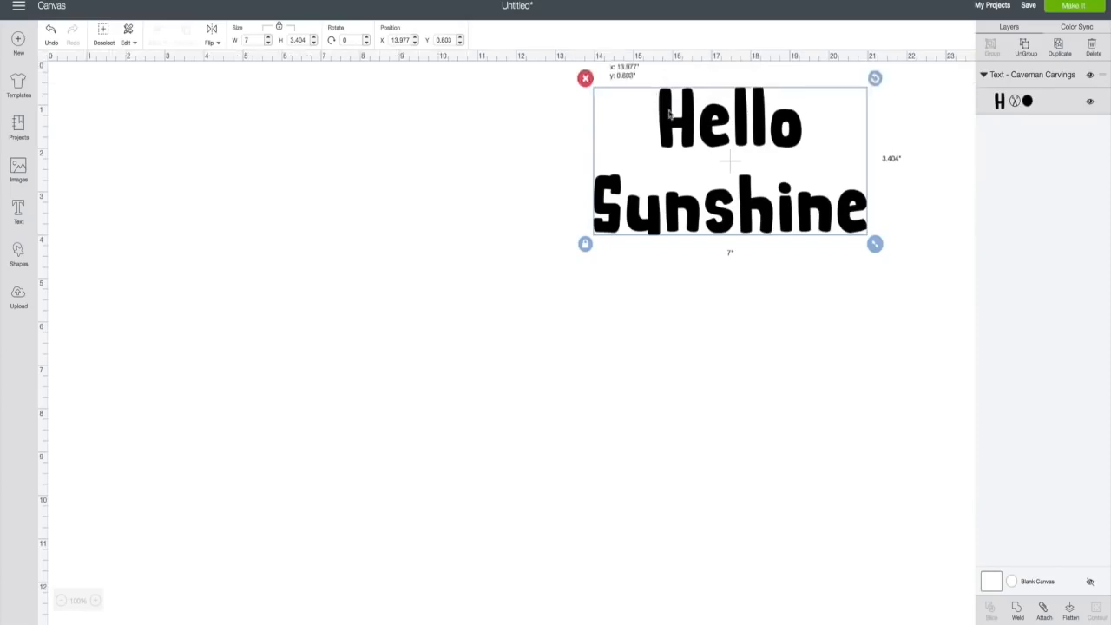
drag(670, 113, 372, 233)
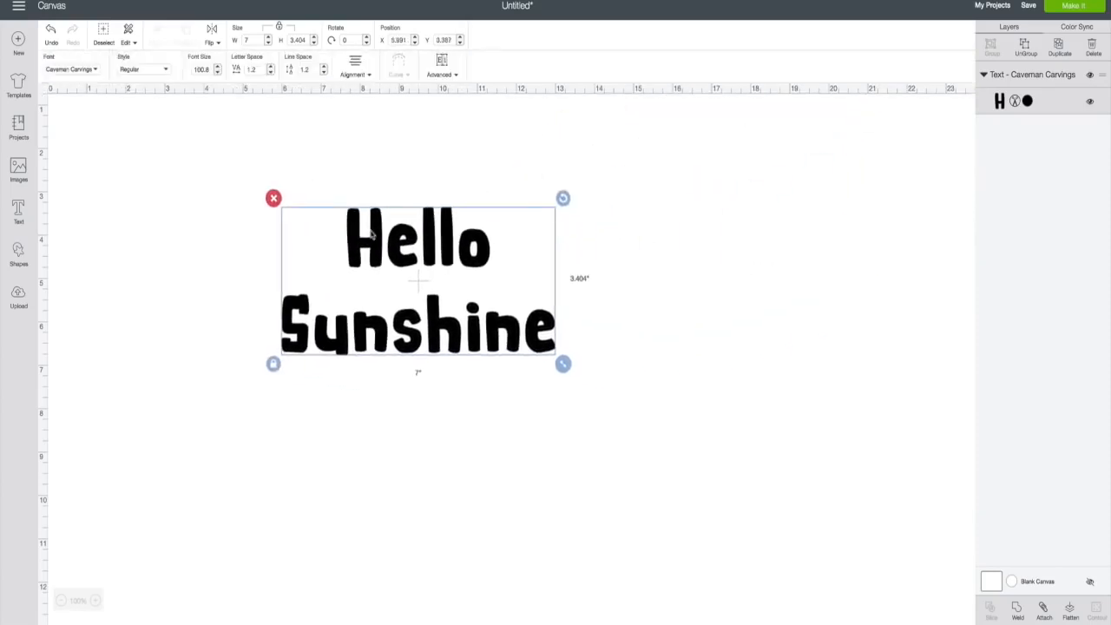
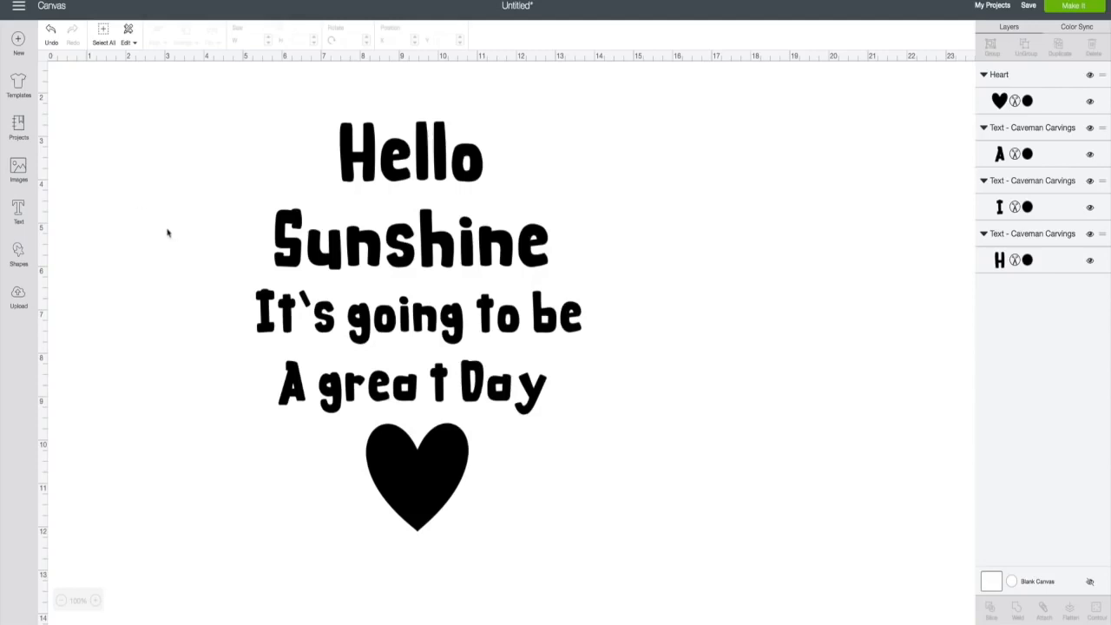
- Nudge the Hello Sunshine text slightly upward on the canvas, then deselect it
click(371, 241)
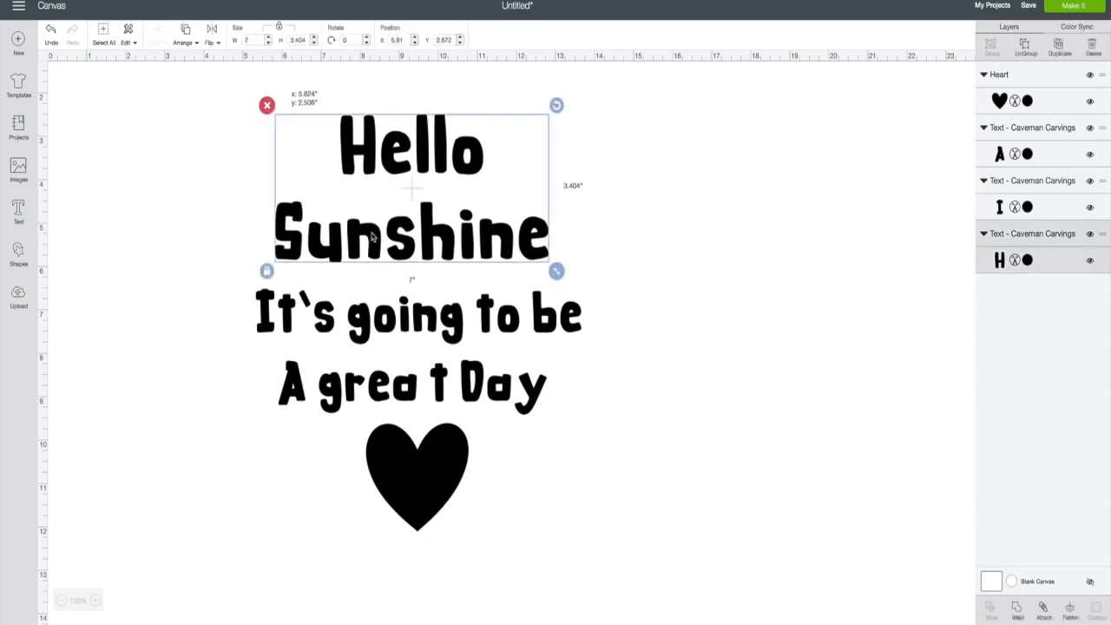
drag(373, 241, 374, 236)
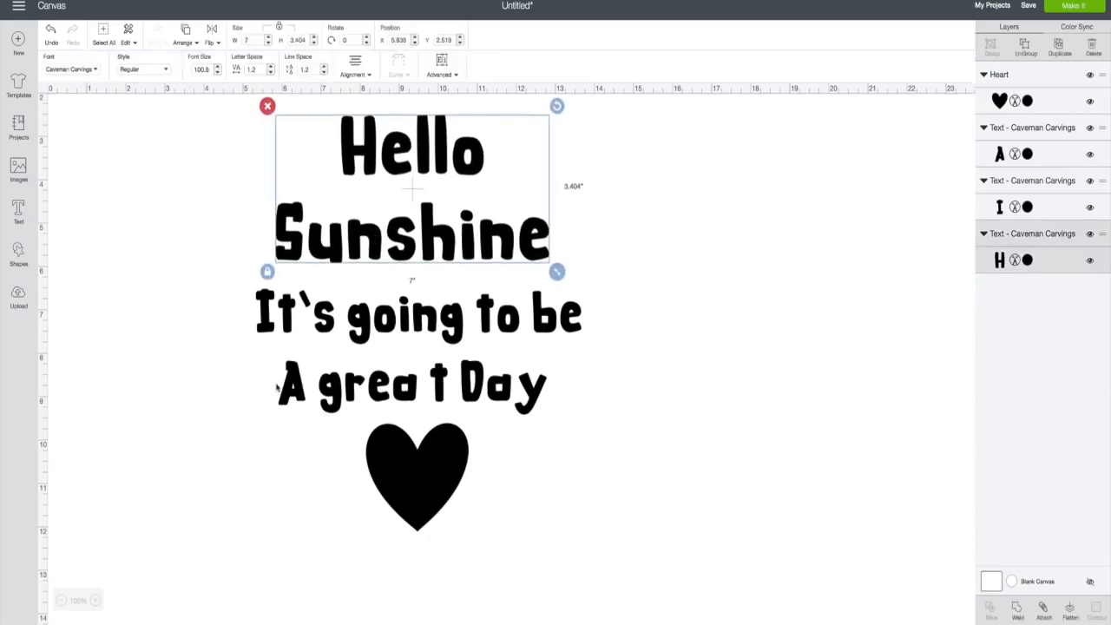
scroll(276, 387, up, 1)
scroll(240, 367, down, 1)
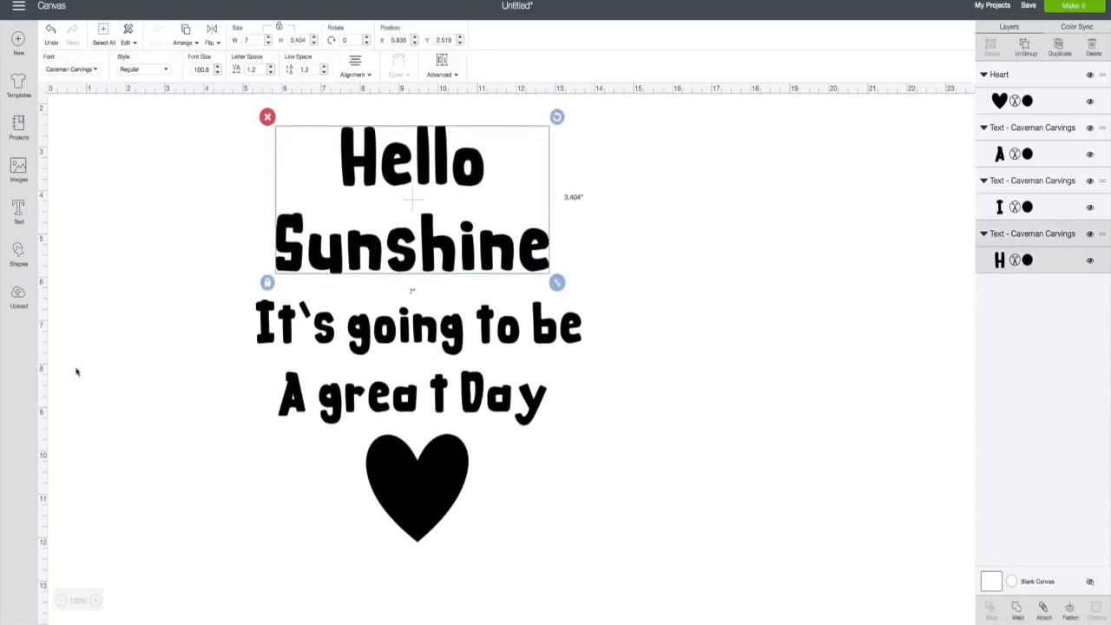
click(722, 405)
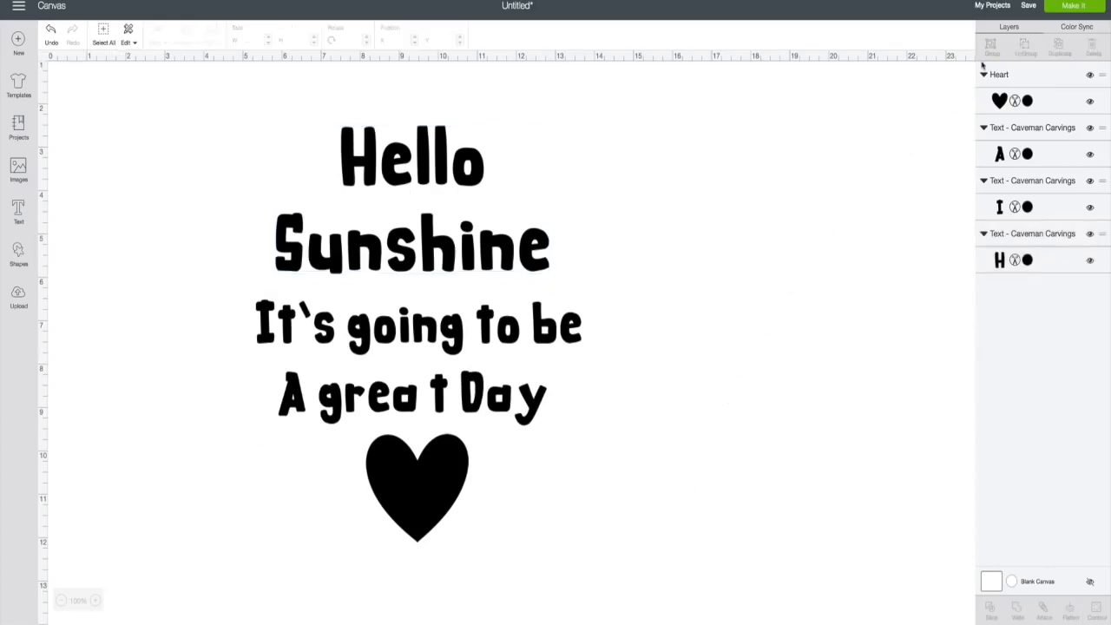
click(1060, 6)
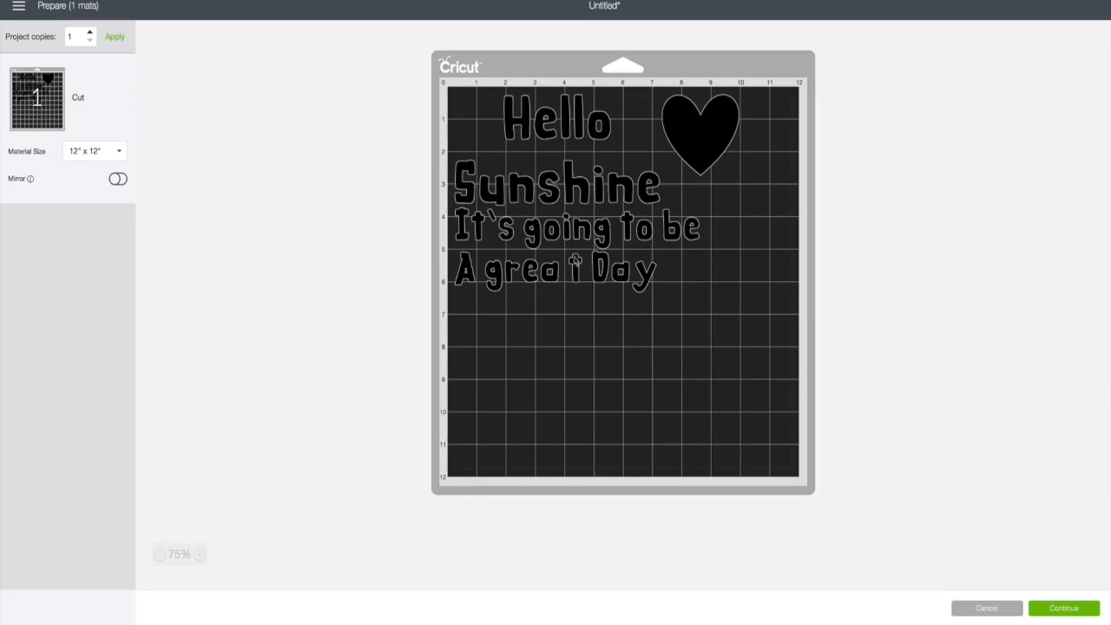
click(987, 608)
scroll(565, 286, down, 2)
scroll(566, 286, up, 1)
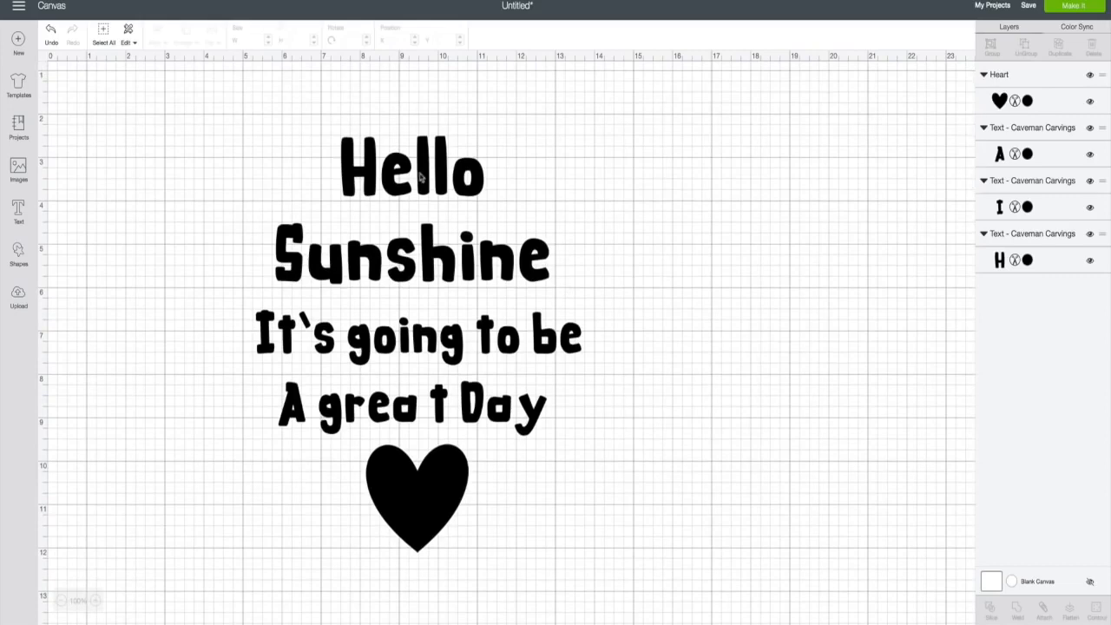
- Shift the Hello Sunshine, It's going to be, and A great Day lines right
drag(422, 175, 501, 164)
drag(435, 329, 495, 331)
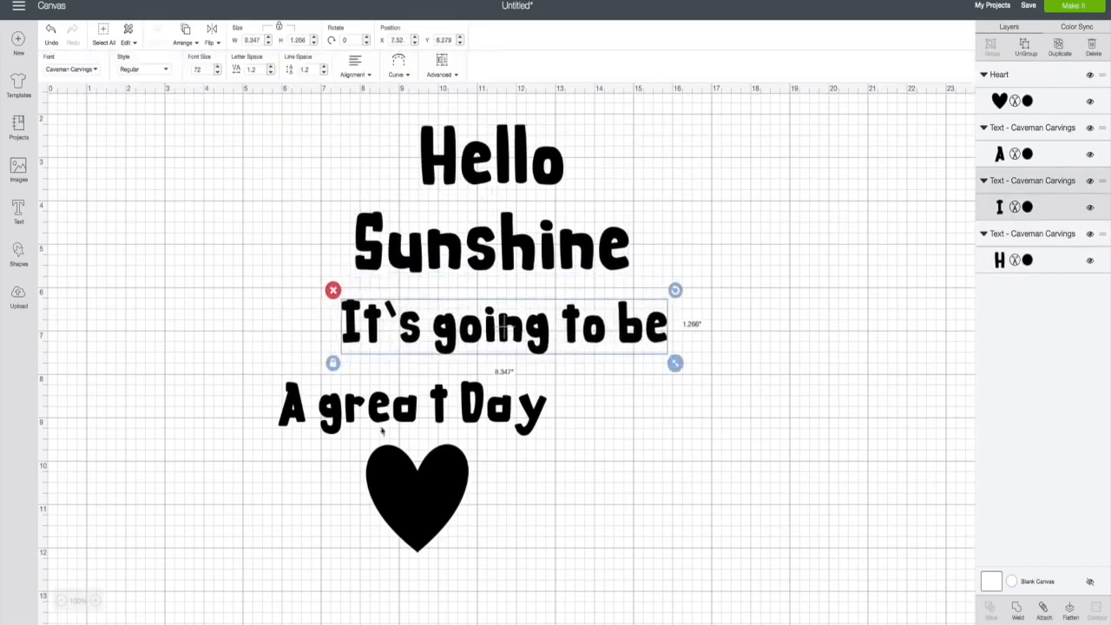
drag(413, 414, 487, 412)
- Centre the heart beneath the text lines and box-select the whole 8.347" x 10.136" design
drag(425, 478, 430, 500)
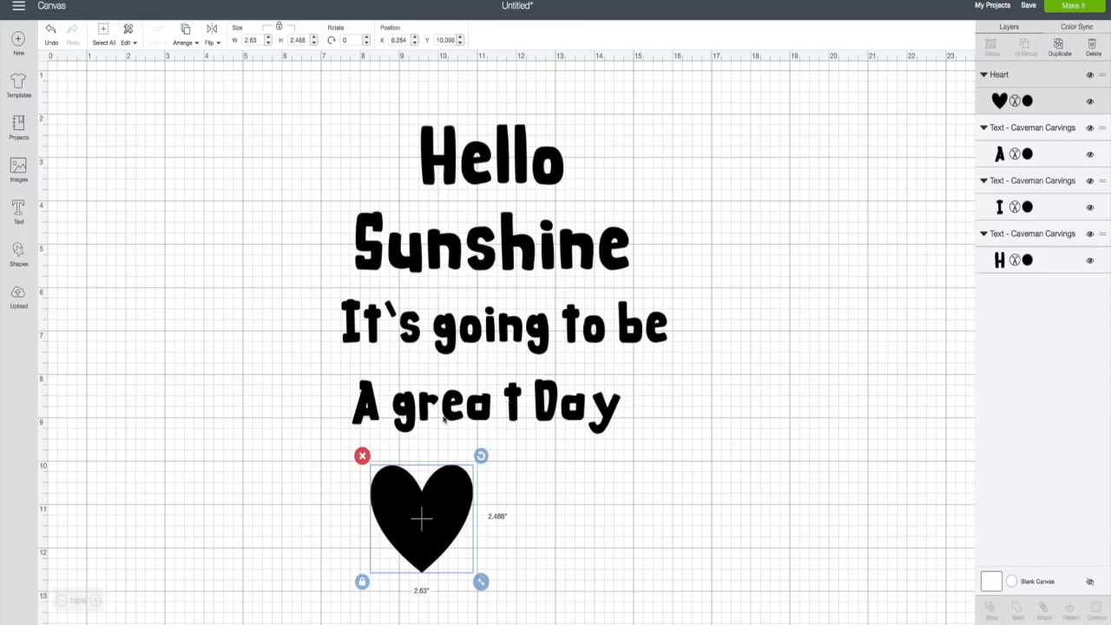
drag(435, 501, 516, 492)
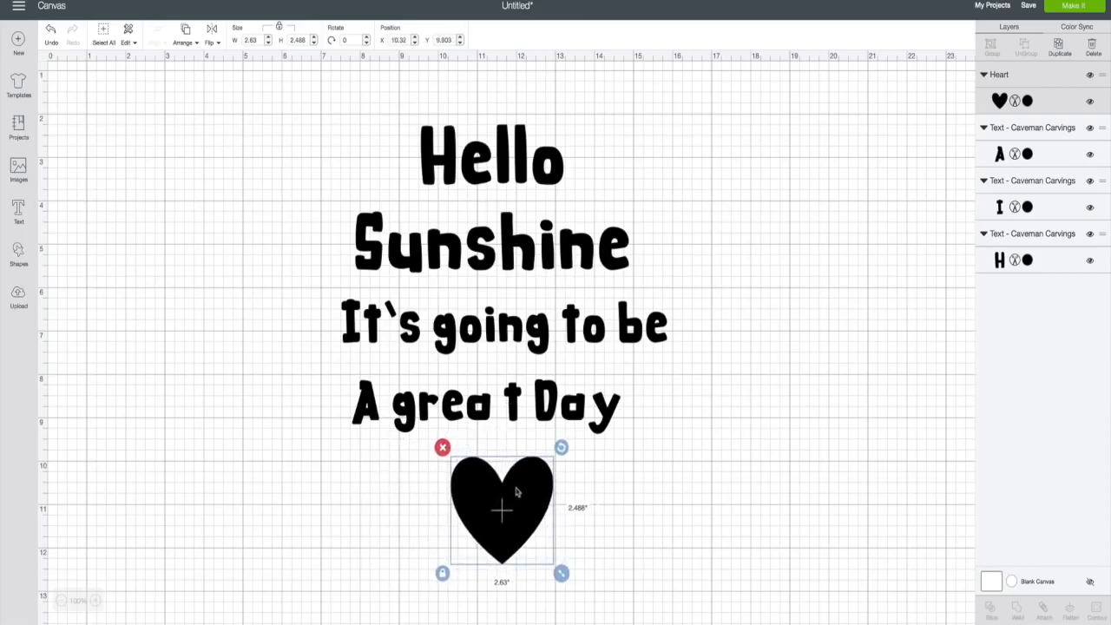
scroll(662, 429, right, 2)
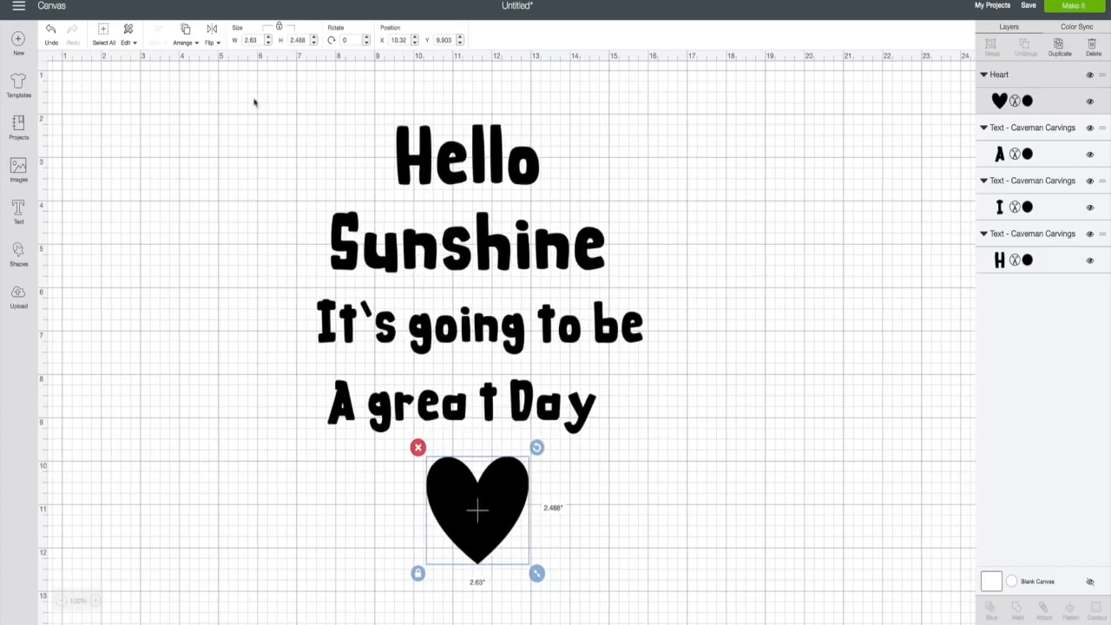
drag(258, 97, 679, 580)
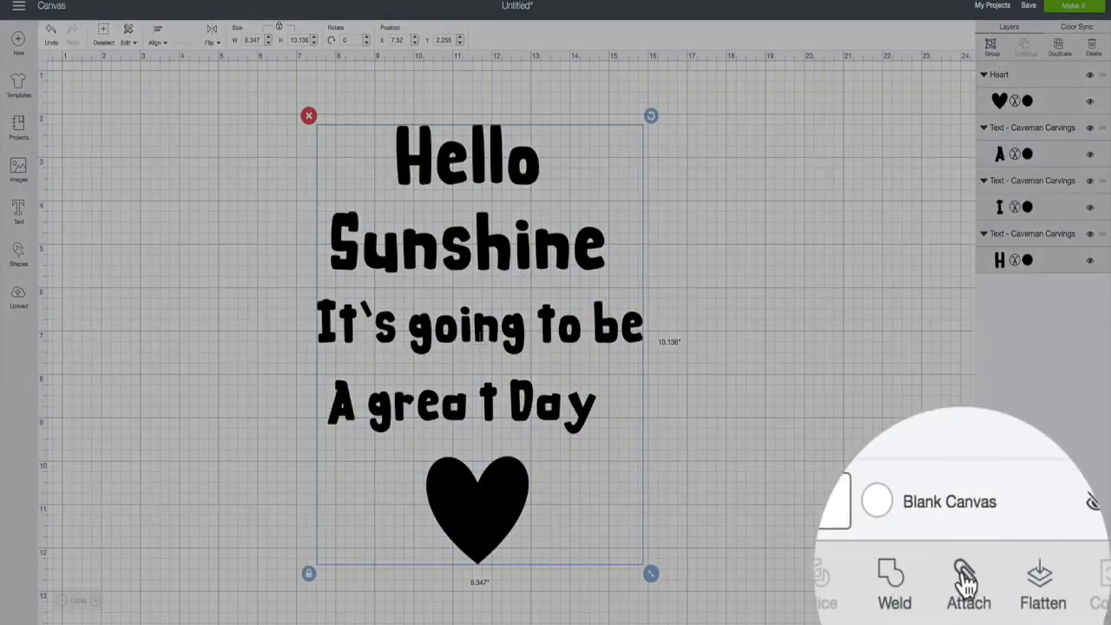
- Attach all the pieces, then preview them in Make It and reposition the design on the 12" x 12" mat
click(967, 584)
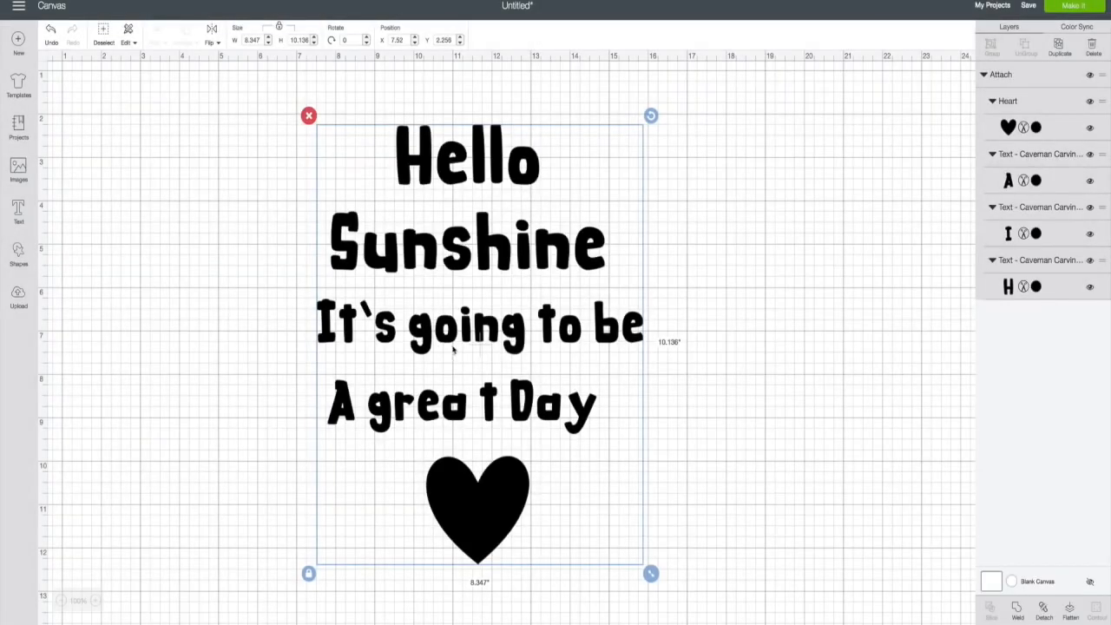
click(1064, 8)
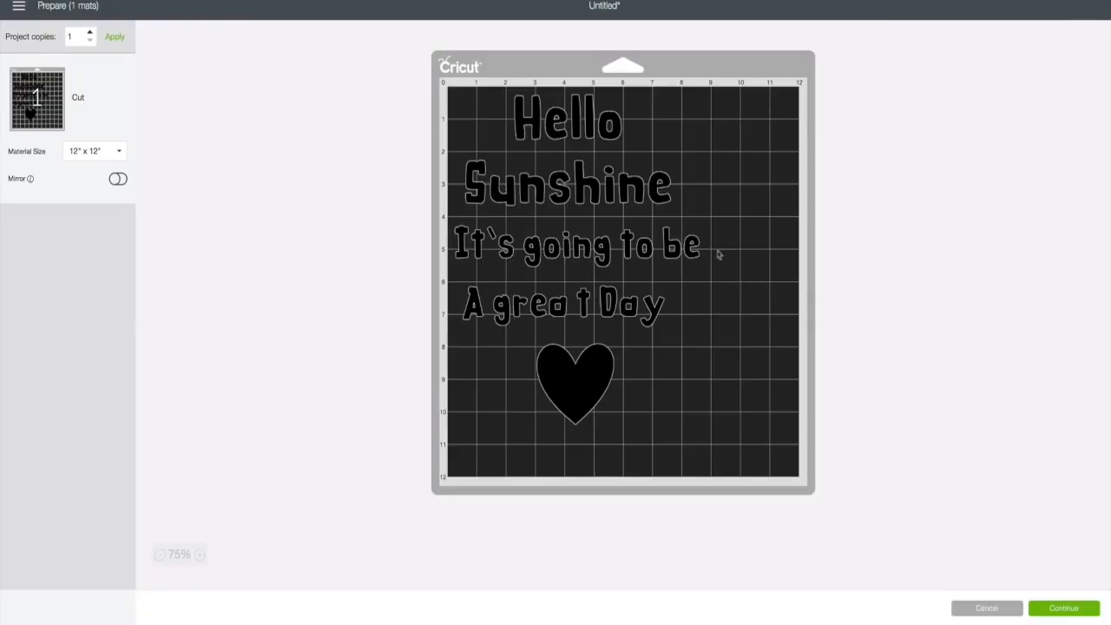
drag(581, 196, 640, 214)
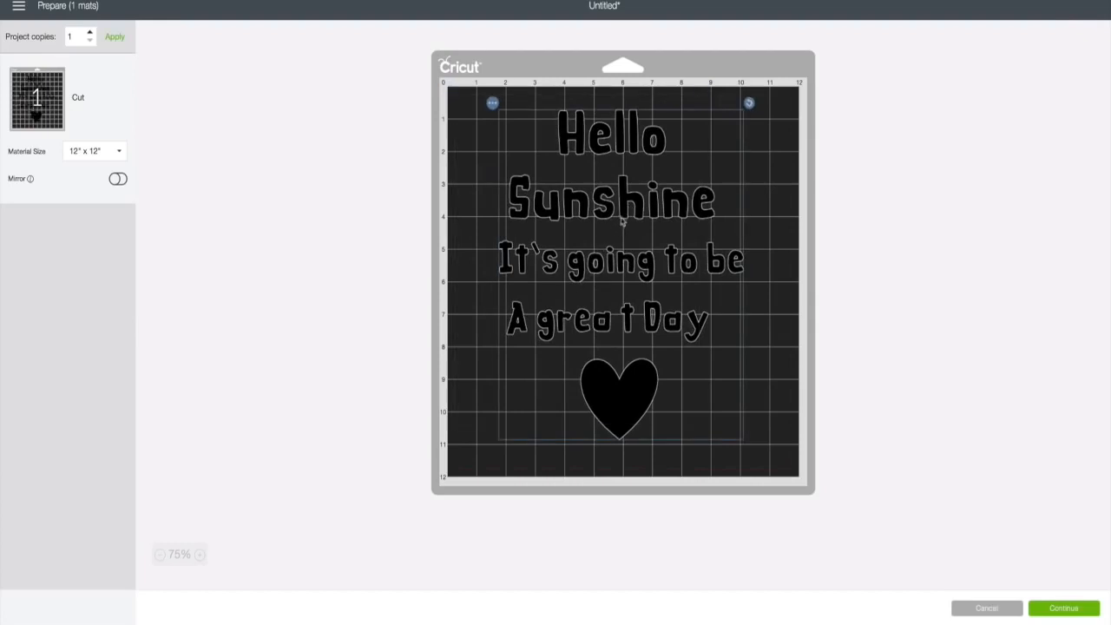
drag(624, 219, 582, 212)
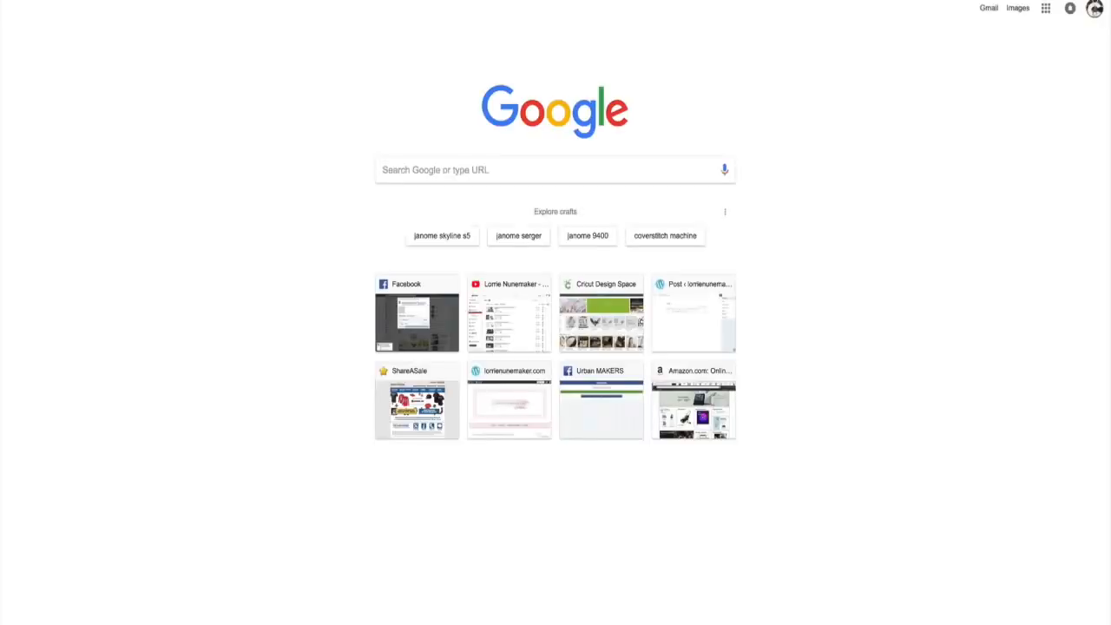
- Download The Road Ahead font from dafont.com and open the_road_ahead.zip
text(dafont)
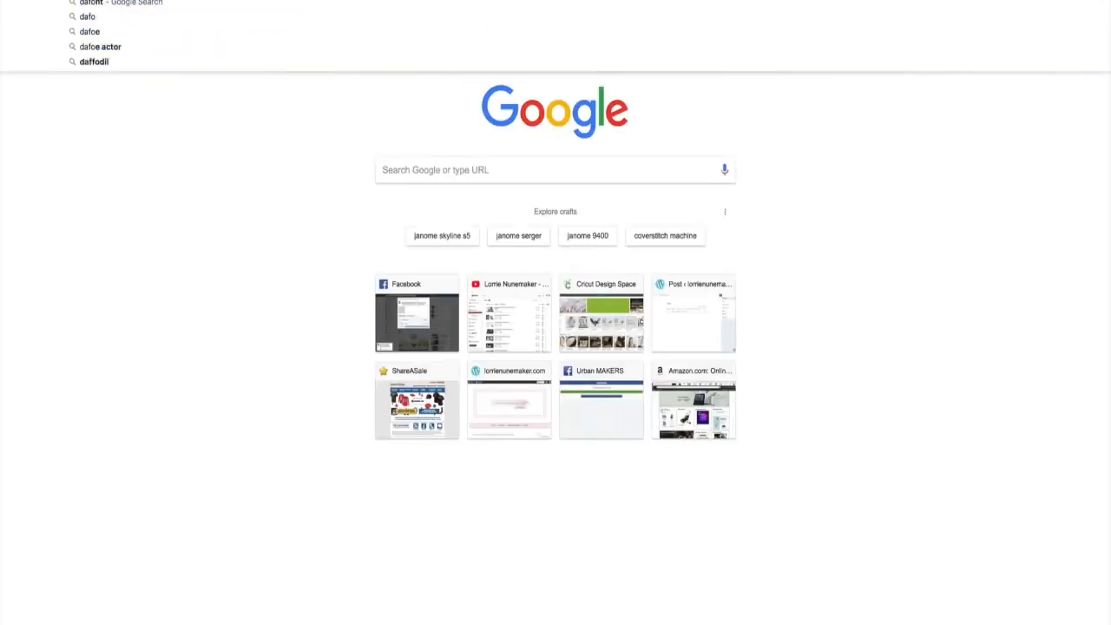
text(.com)
key(Return)
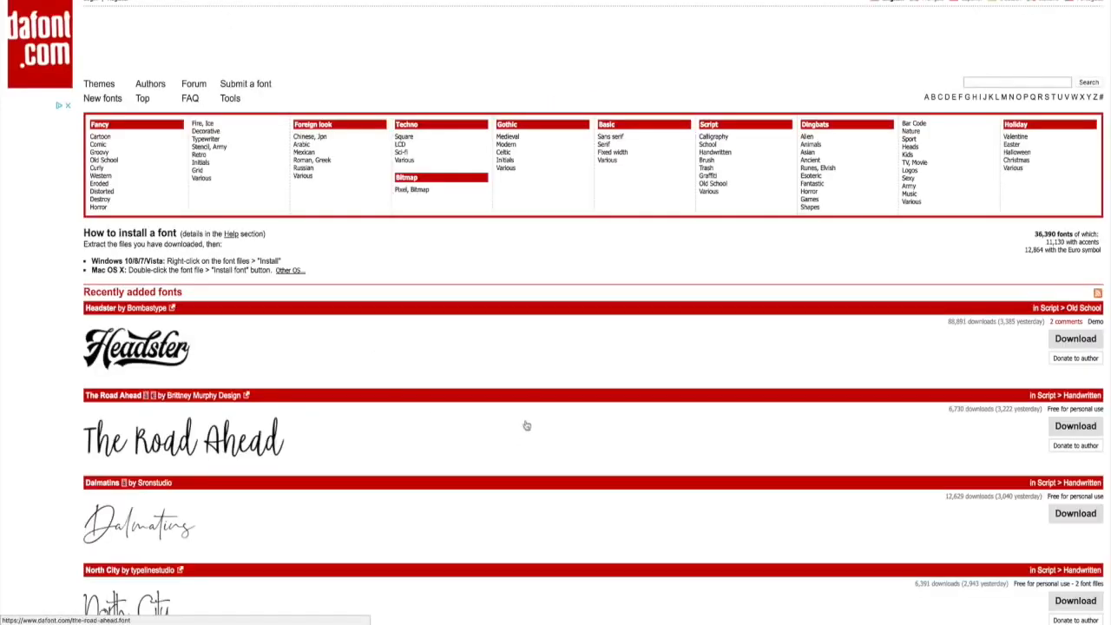
scroll(496, 342, down, 2)
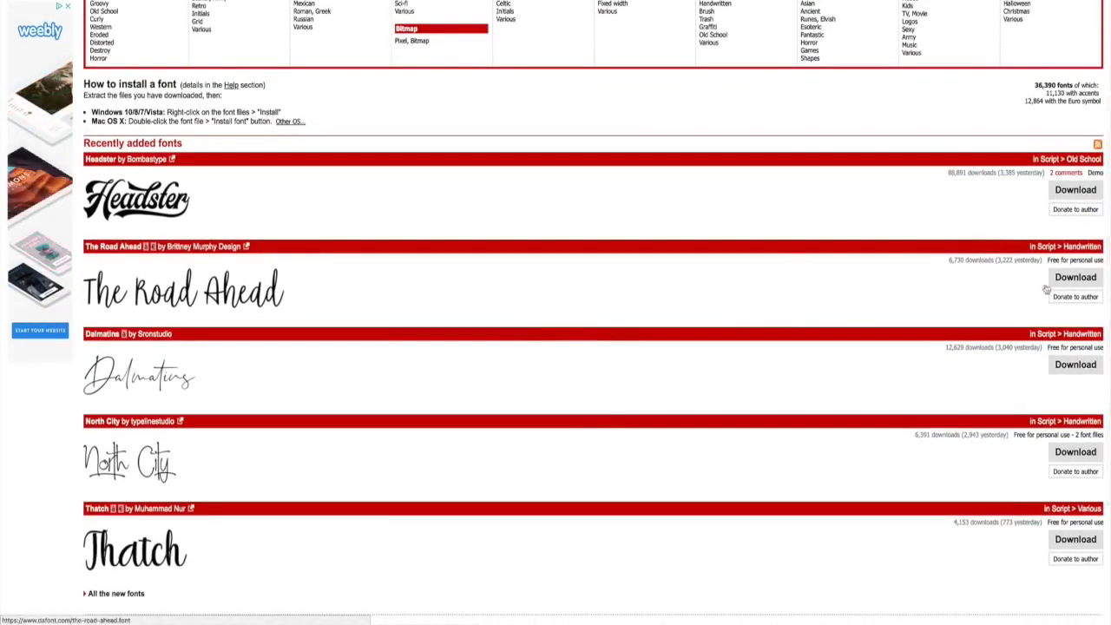
click(1074, 281)
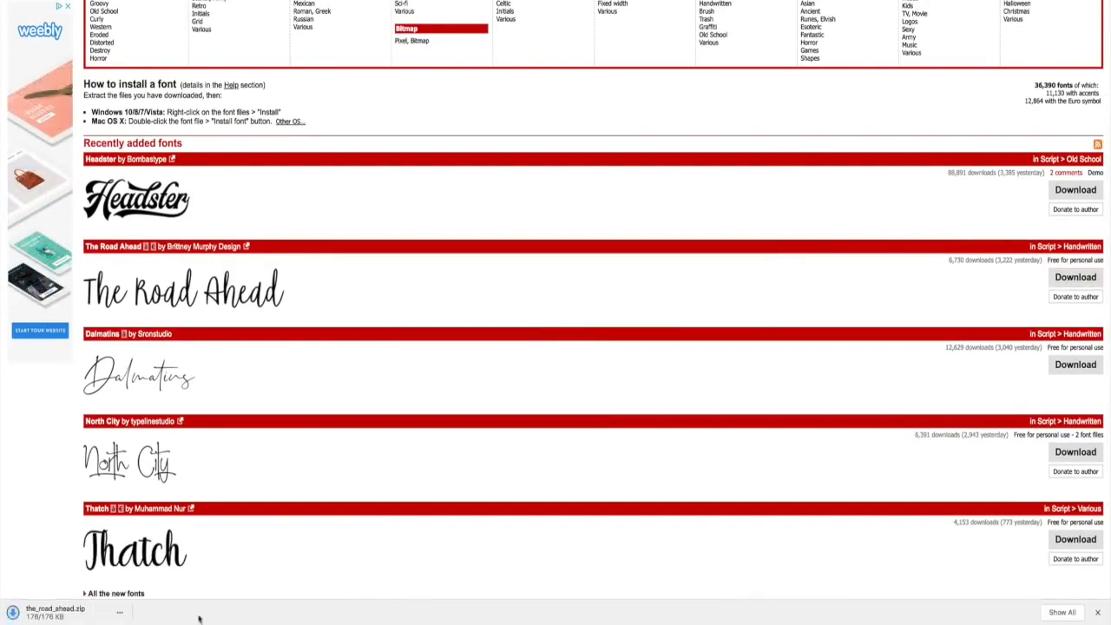
click(121, 614)
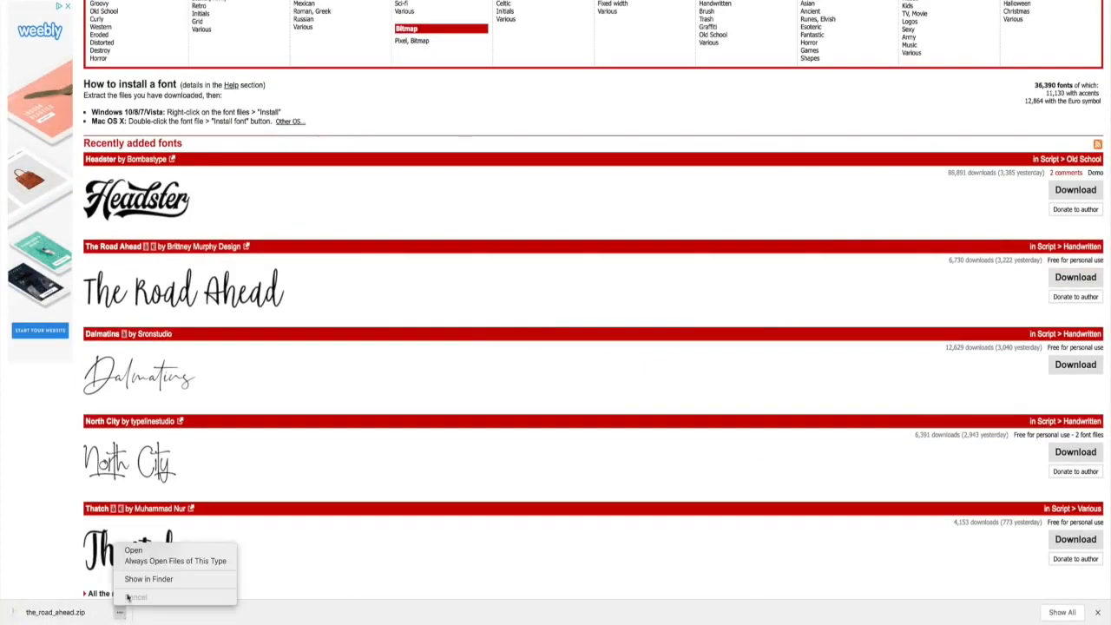
click(133, 551)
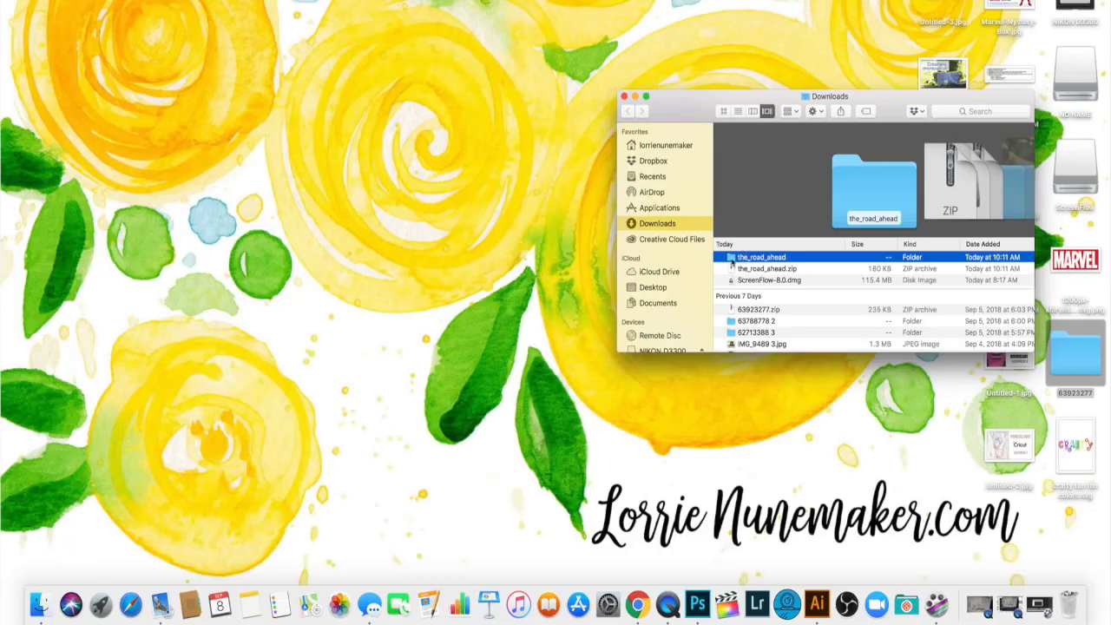
- Open the the_road_ahead folder and open The Road Ahead.otf for a font preview
double_click(731, 259)
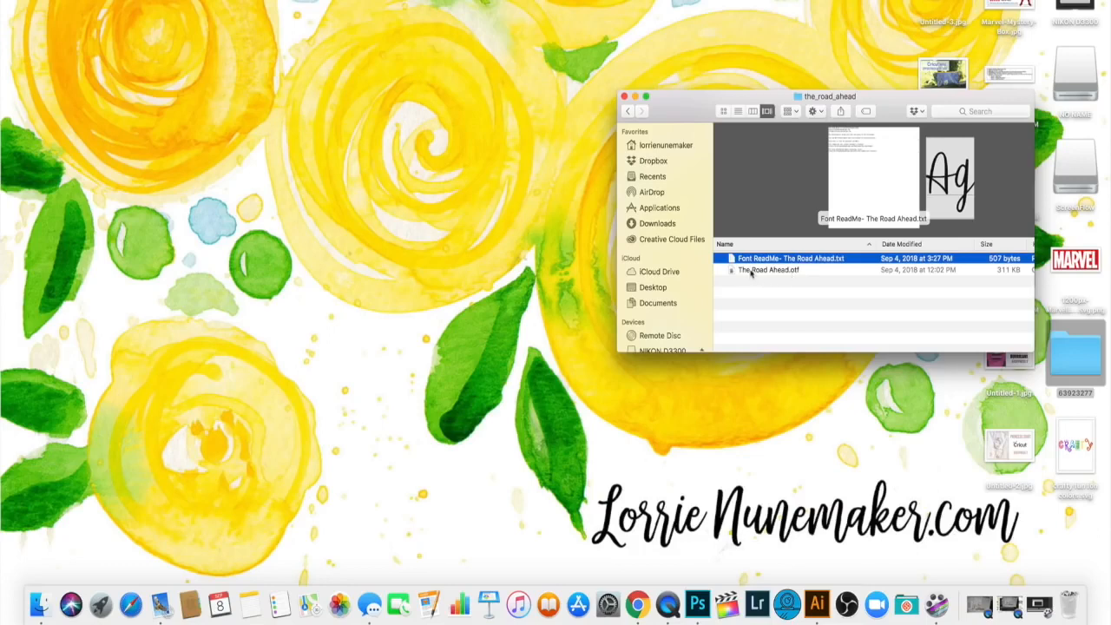
click(752, 273)
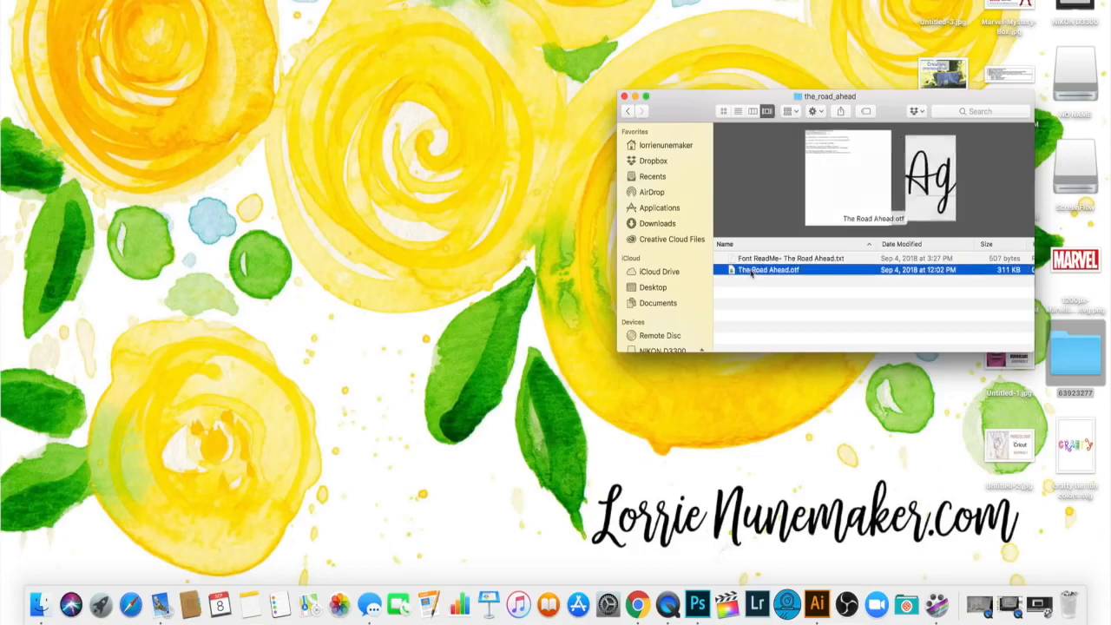
double_click(746, 274)
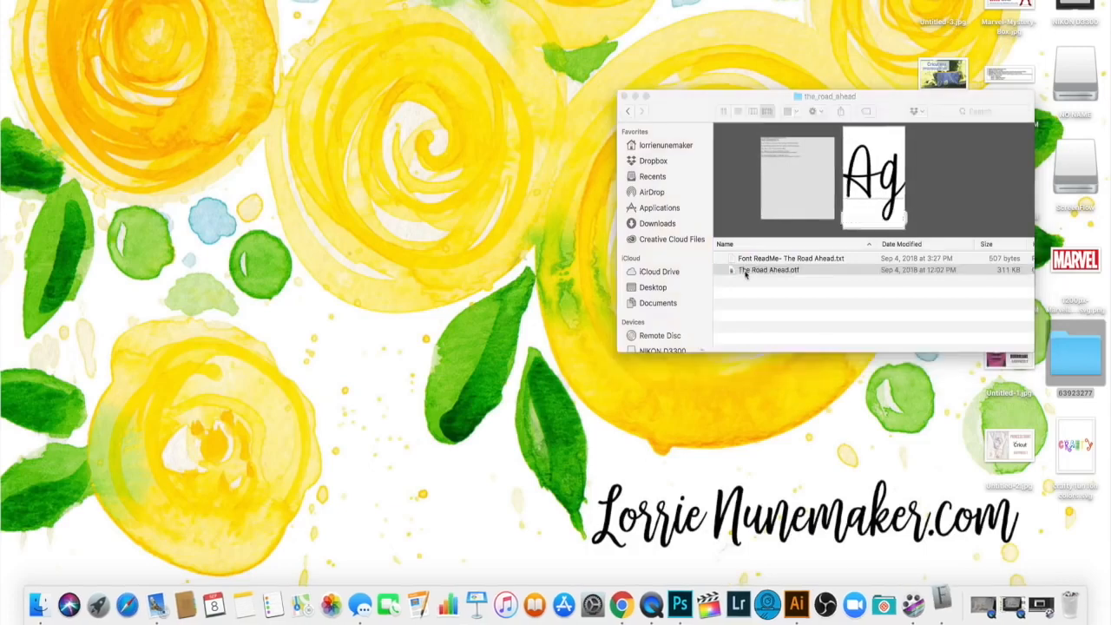
- Install The Road Ahead font and find it in Font Book's list
click(788, 560)
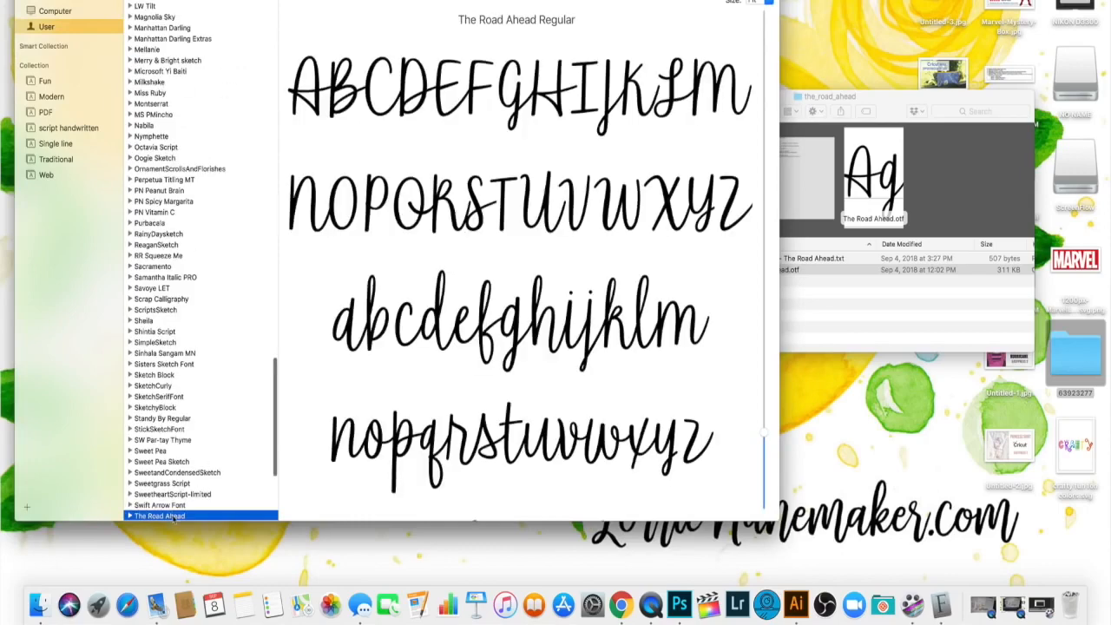
scroll(172, 495, down, 2)
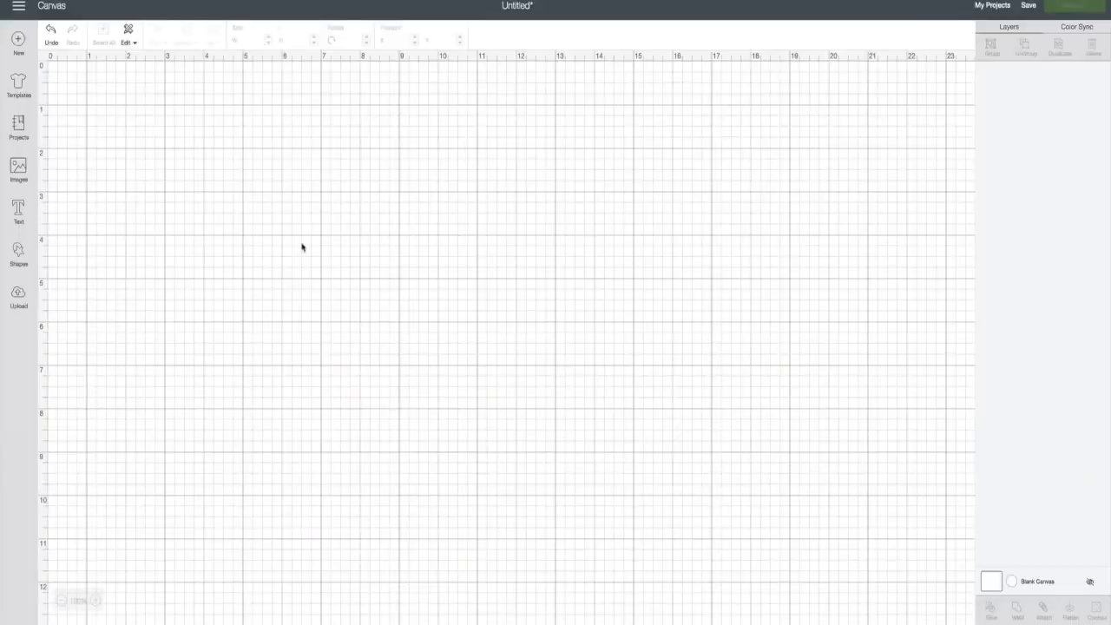
click(18, 211)
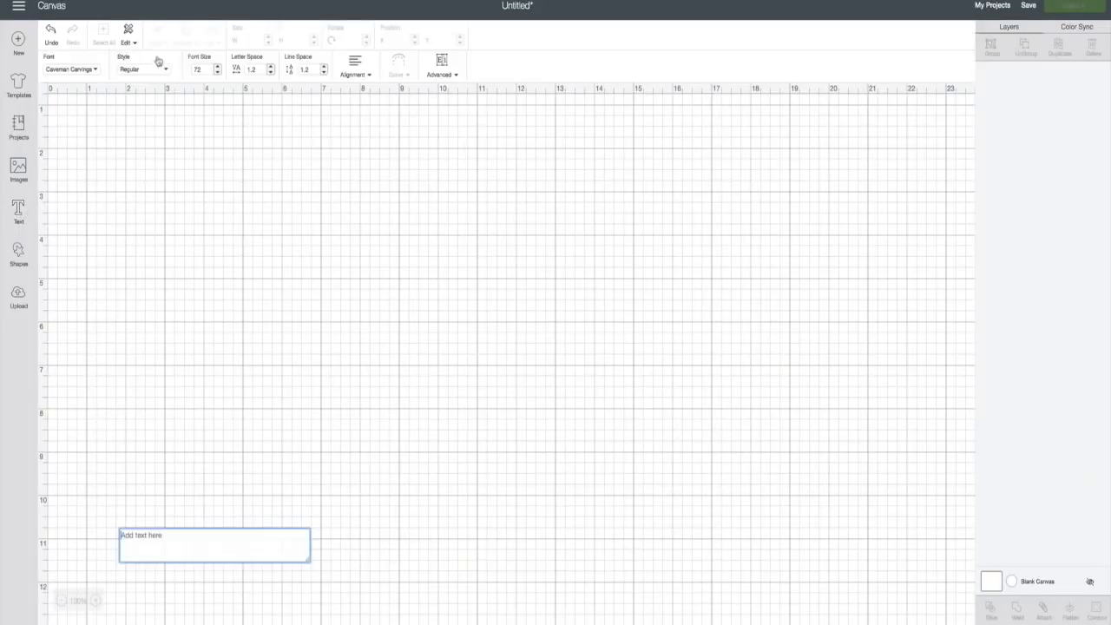
click(75, 74)
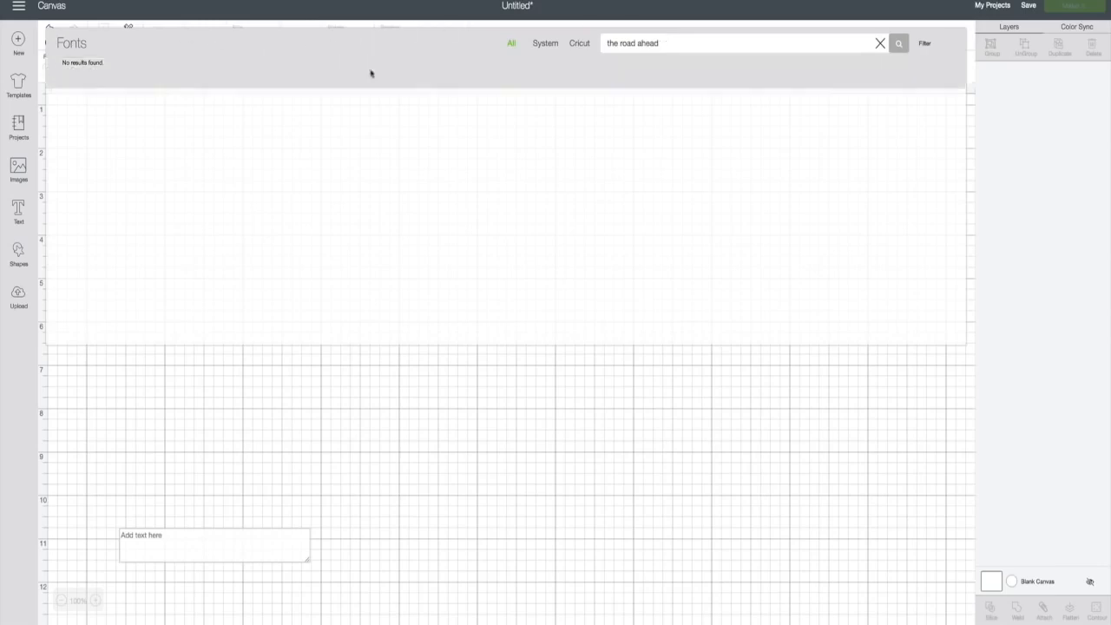
click(419, 404)
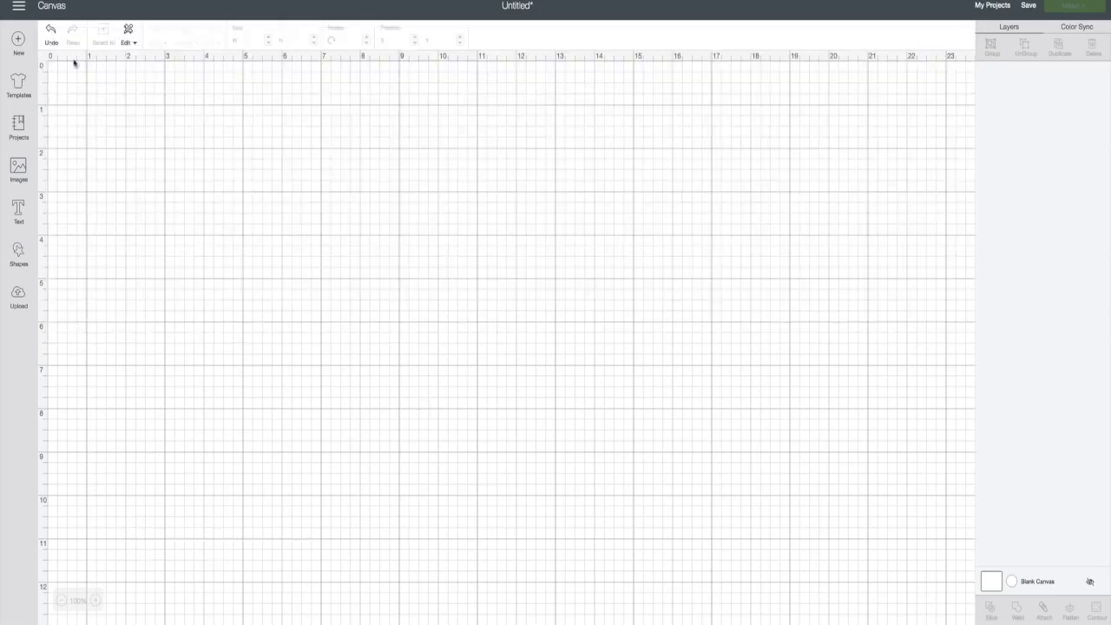
- Sign out of Design Space, sign back in, and start a new blank project
click(19, 7)
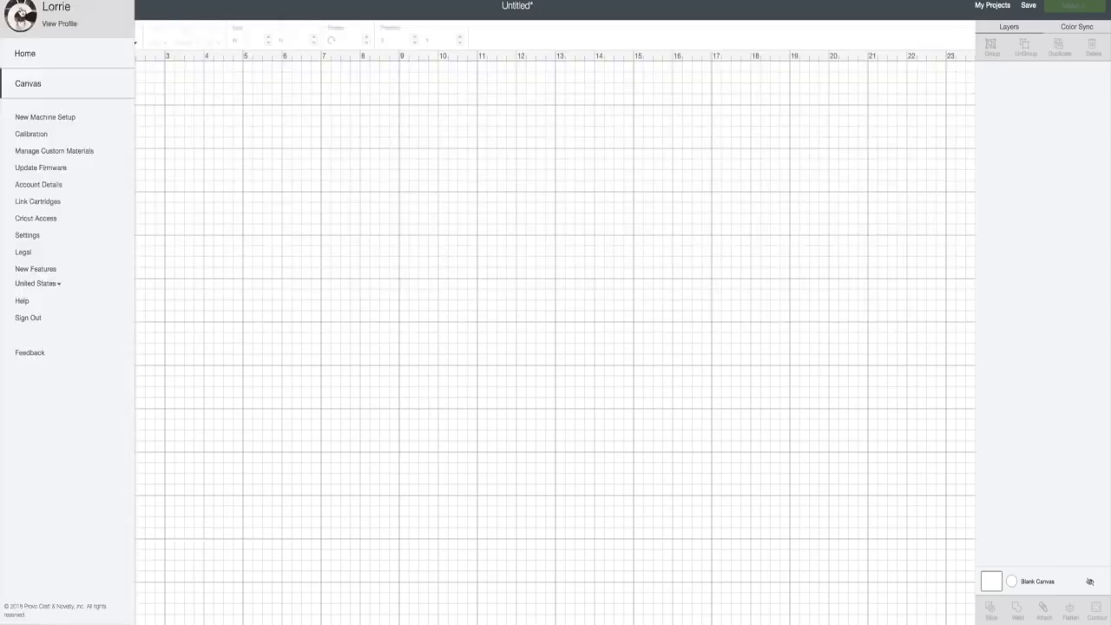
click(37, 319)
click(558, 25)
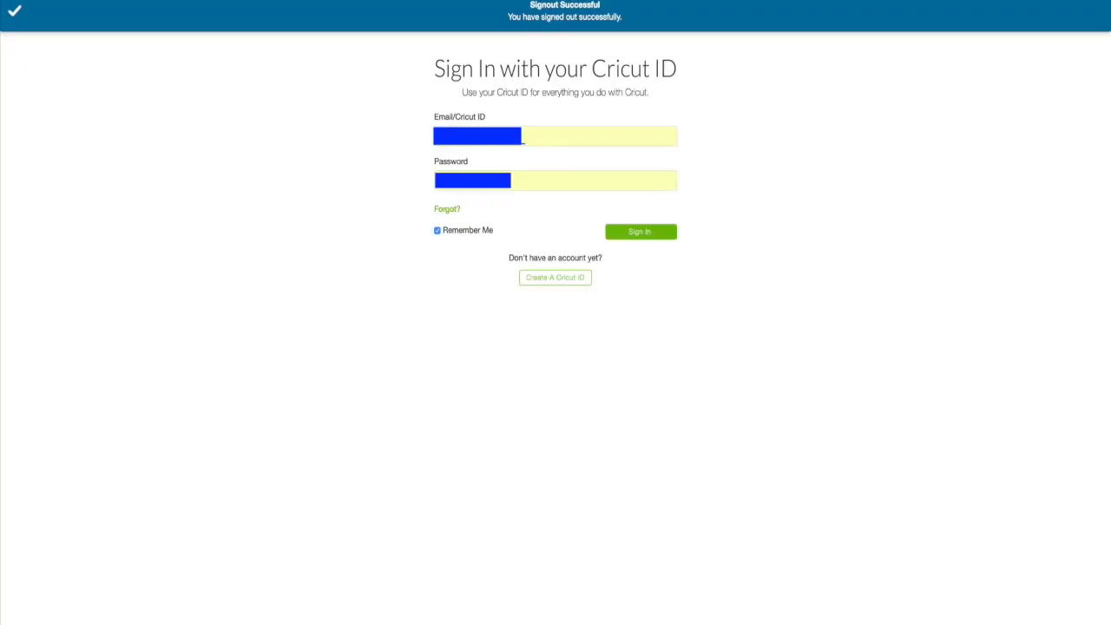
click(639, 232)
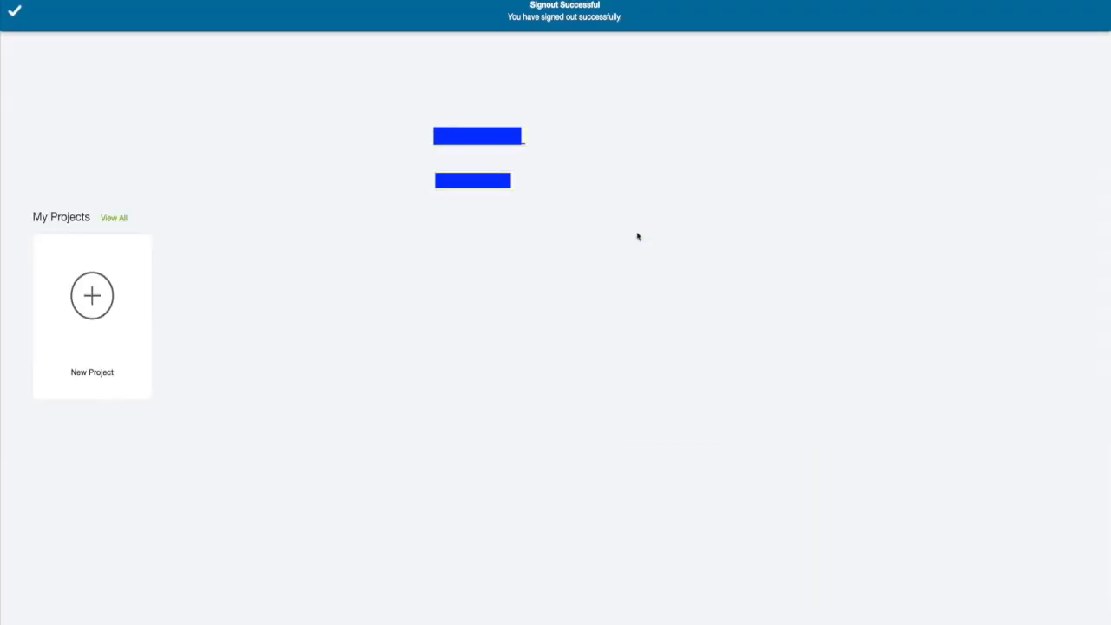
click(92, 291)
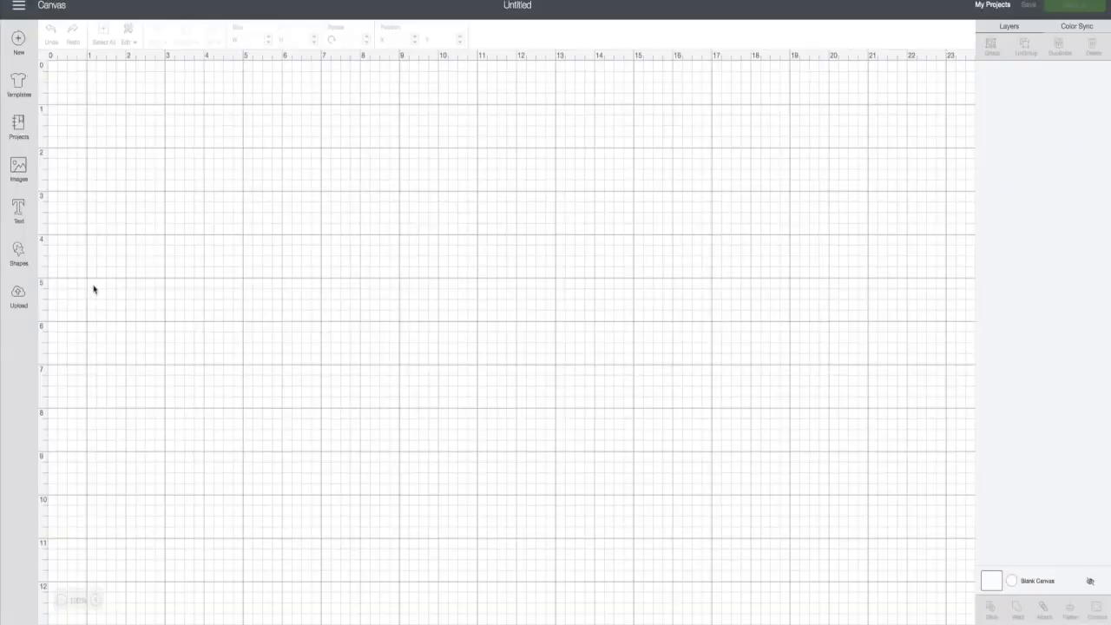
- Add a text box set in The Road Ahead font and type a first name in it
click(18, 211)
click(93, 69)
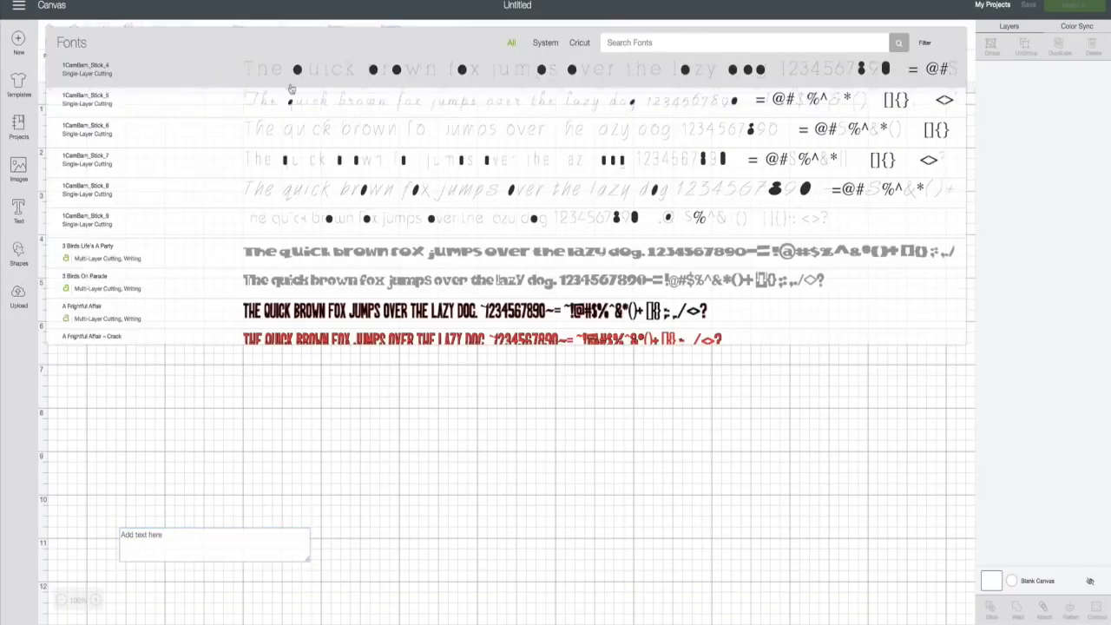
click(604, 42)
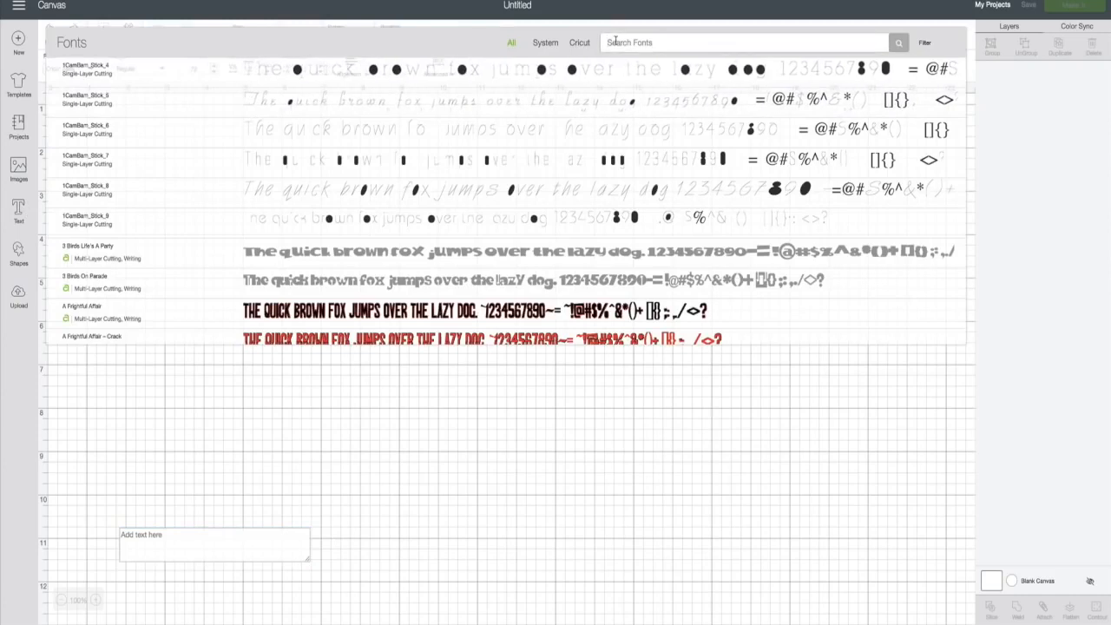
text(the road ahead)
click(442, 76)
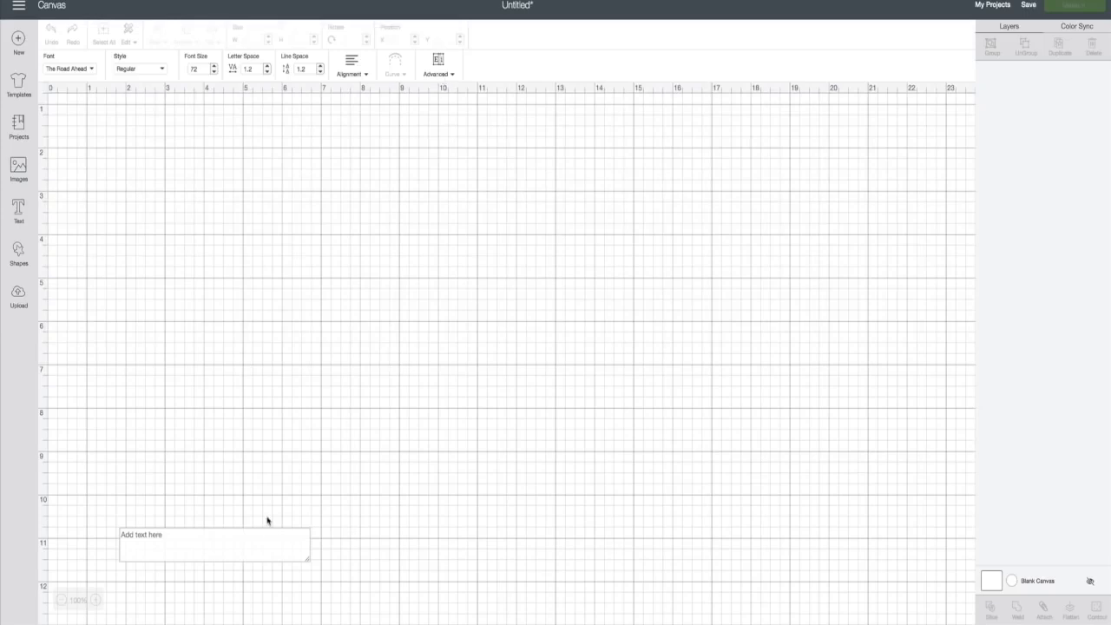
click(178, 541)
text(Lorrie)
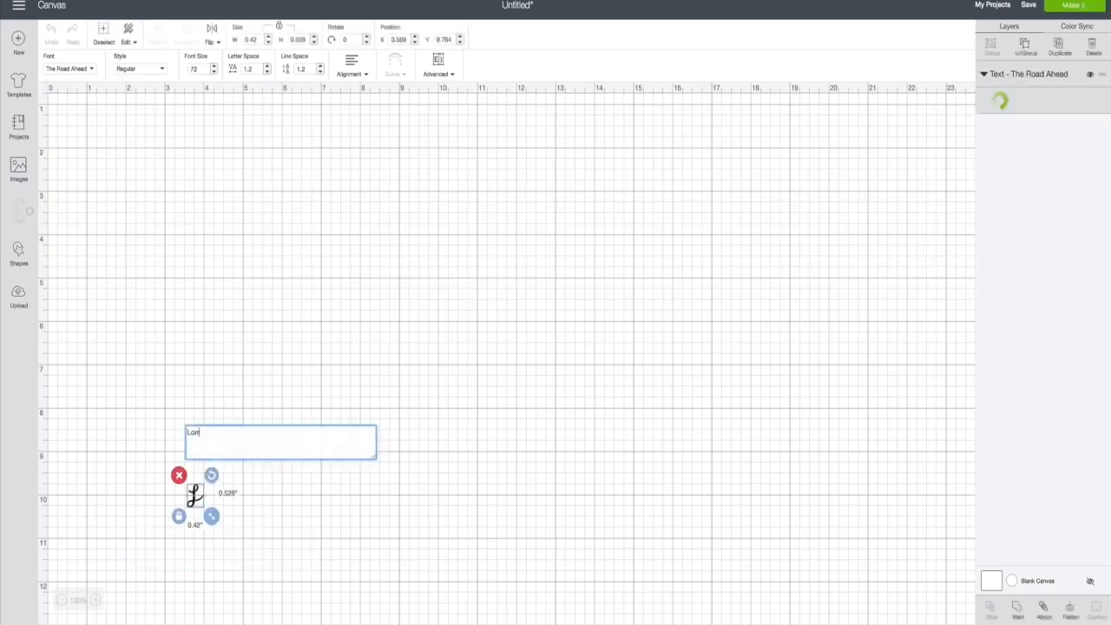